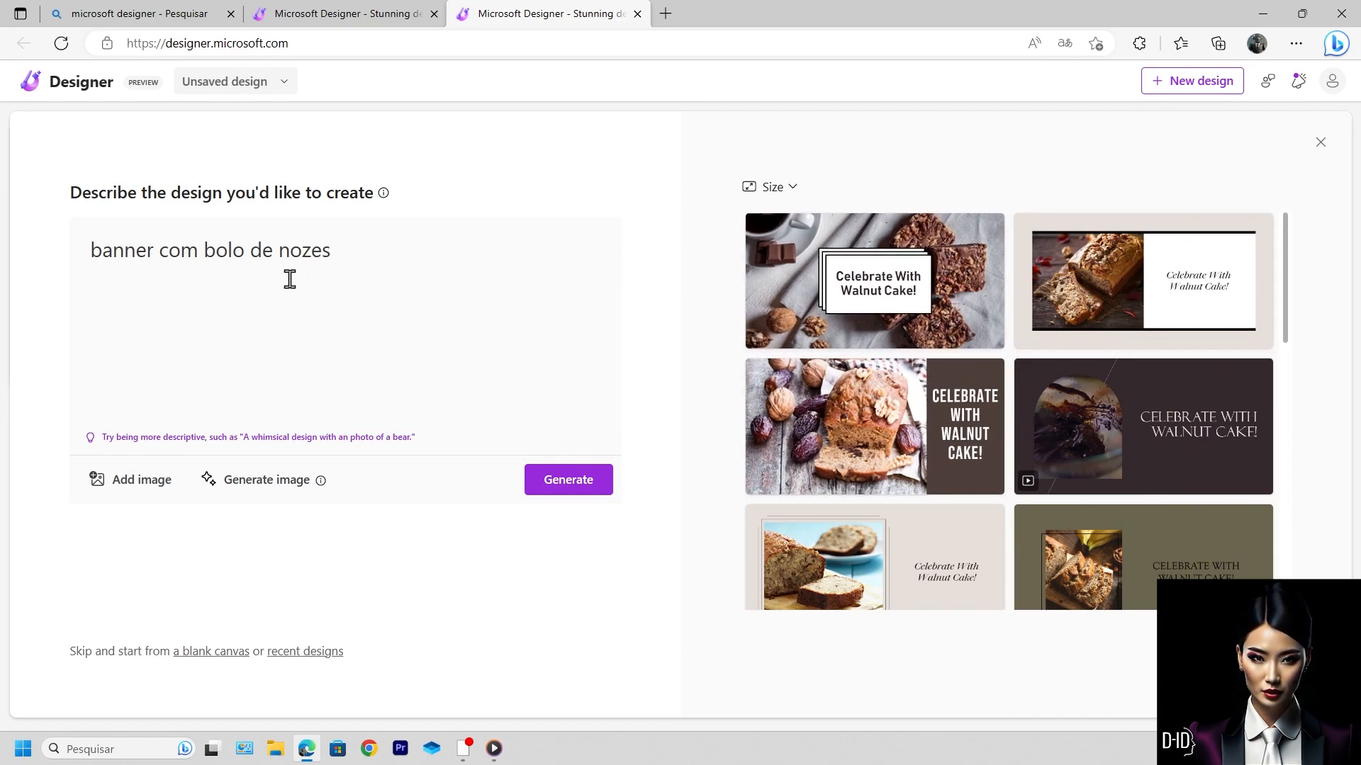
Step: Look through the generated walnut cake banner designs and select the one with the framed loaf photo beside white space
scroll(1006, 315, down, 2)
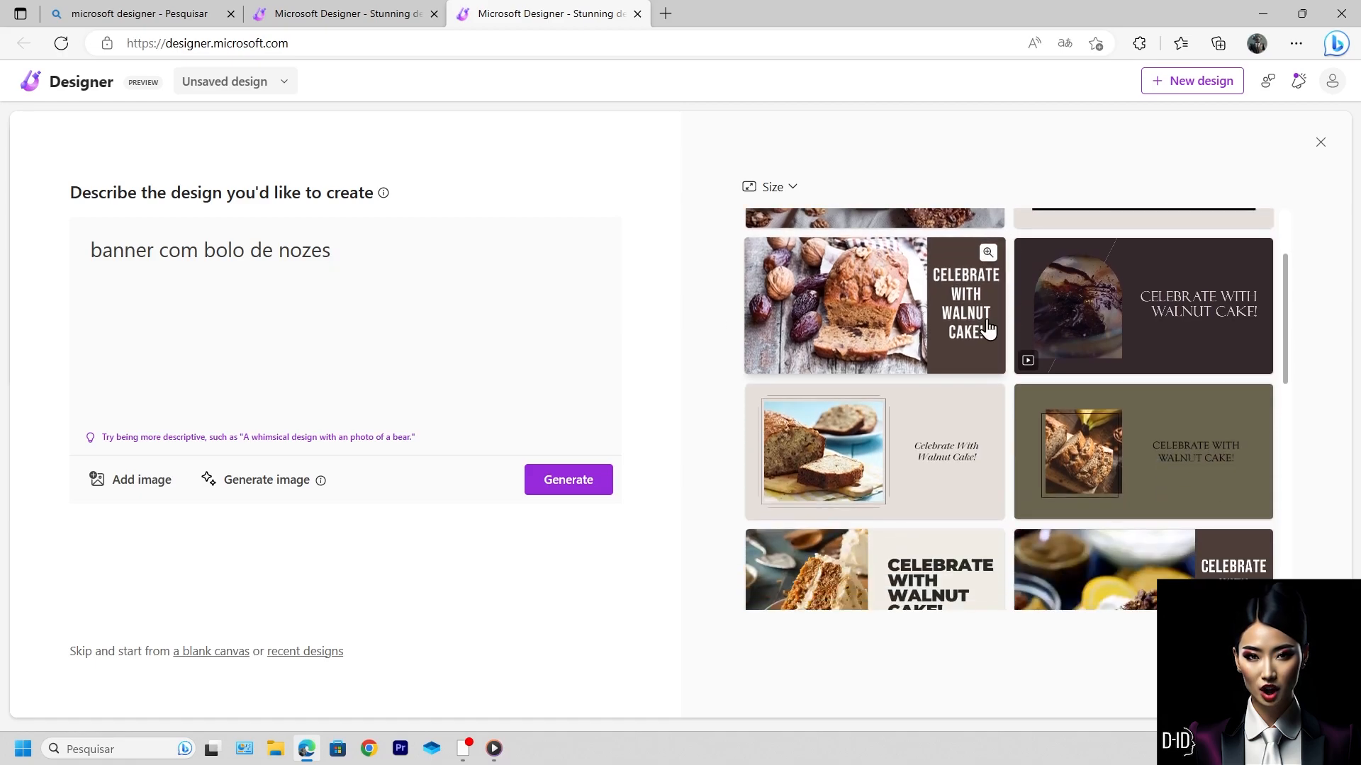
scroll(990, 334, down, 3)
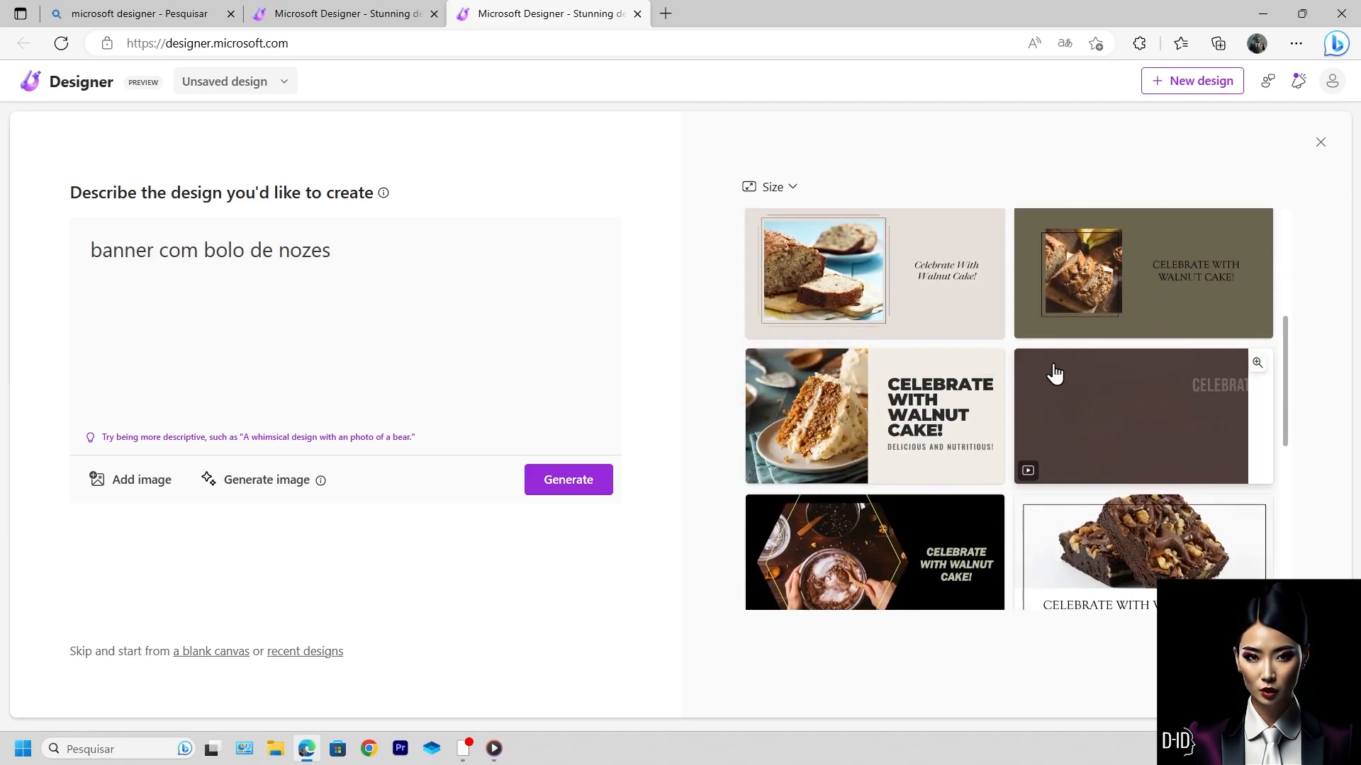
scroll(1042, 372, down, 3)
scroll(1029, 374, down, 3)
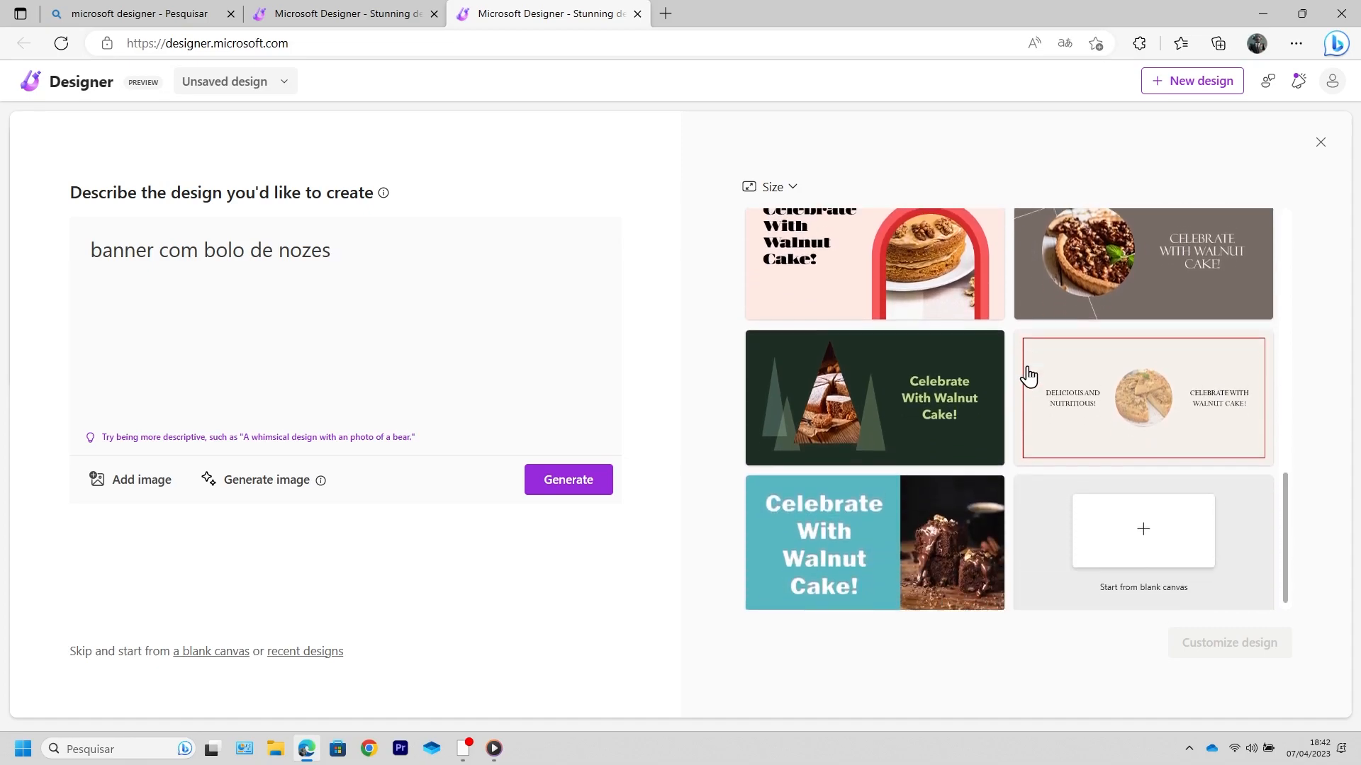
scroll(1106, 401, up, 10)
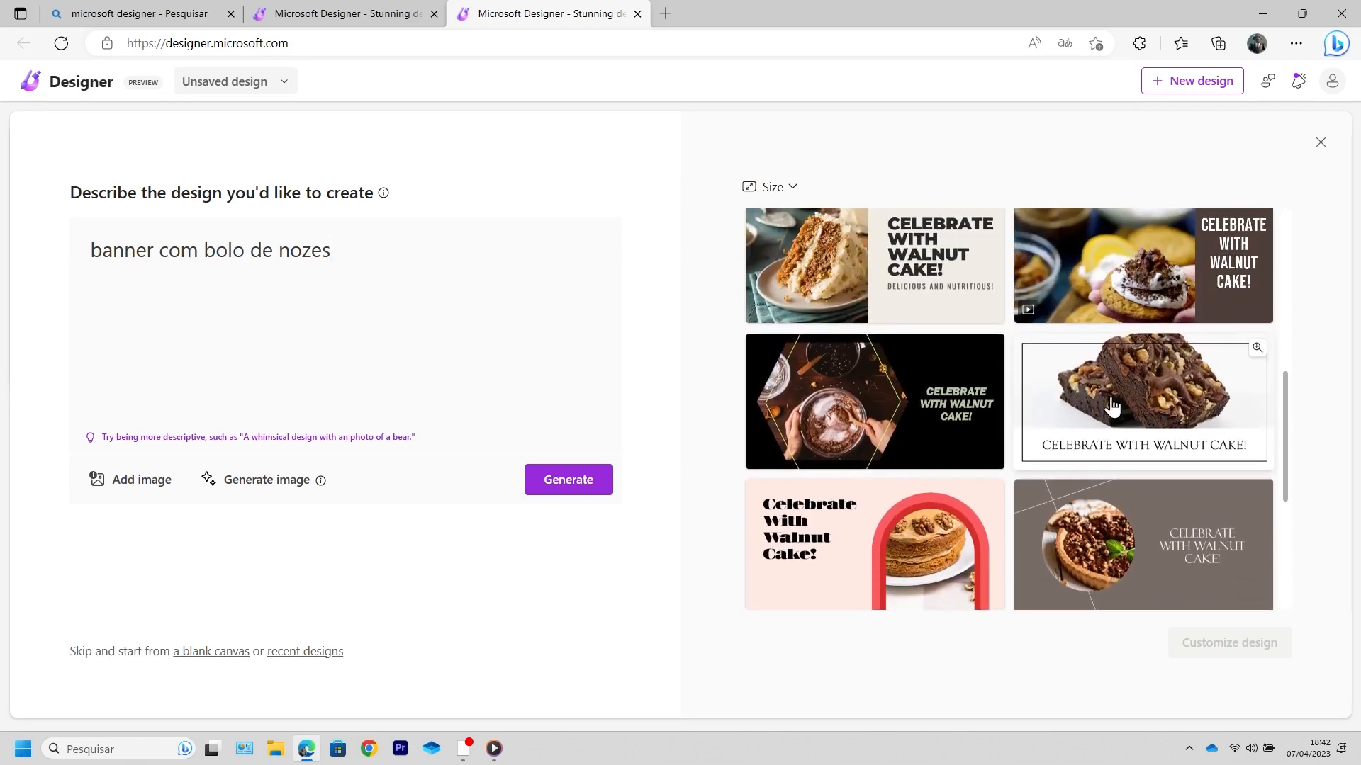
scroll(1095, 393, up, 3)
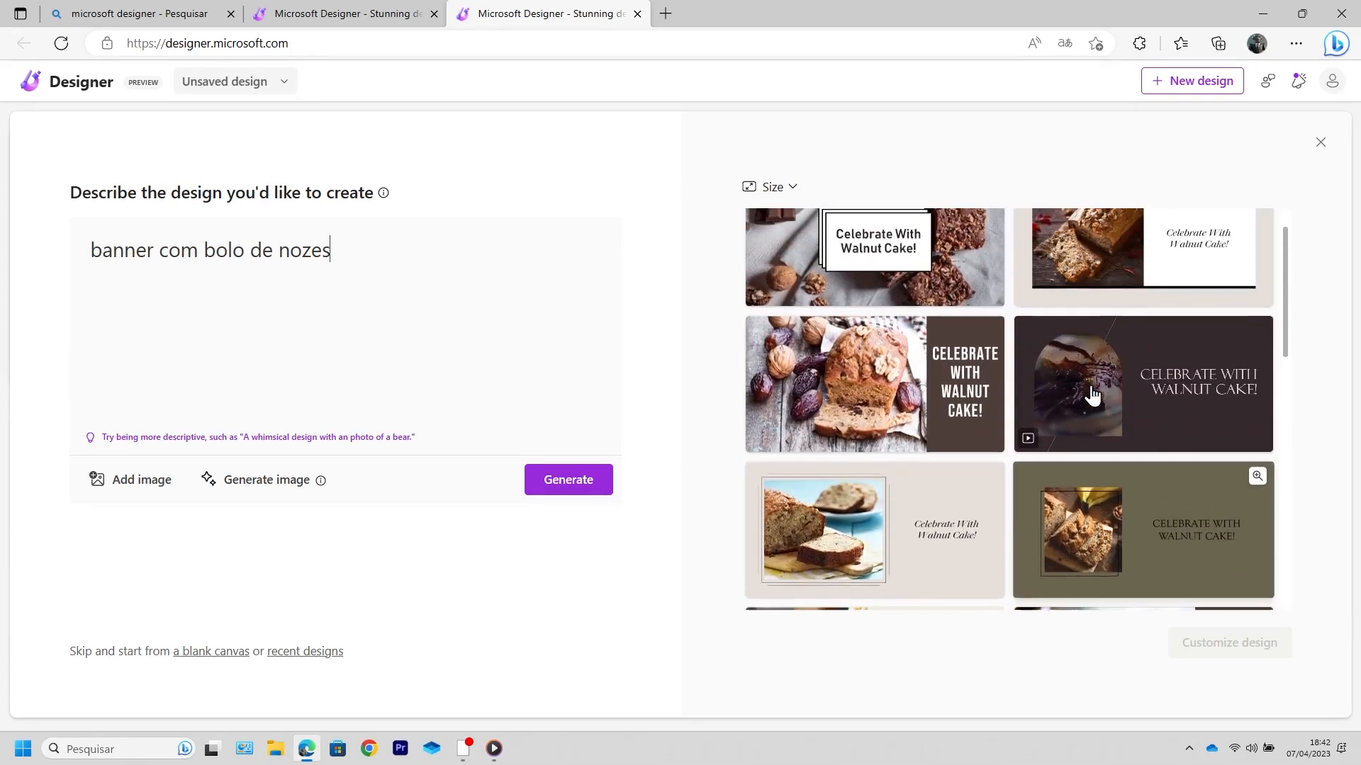
scroll(1063, 395, down, 1)
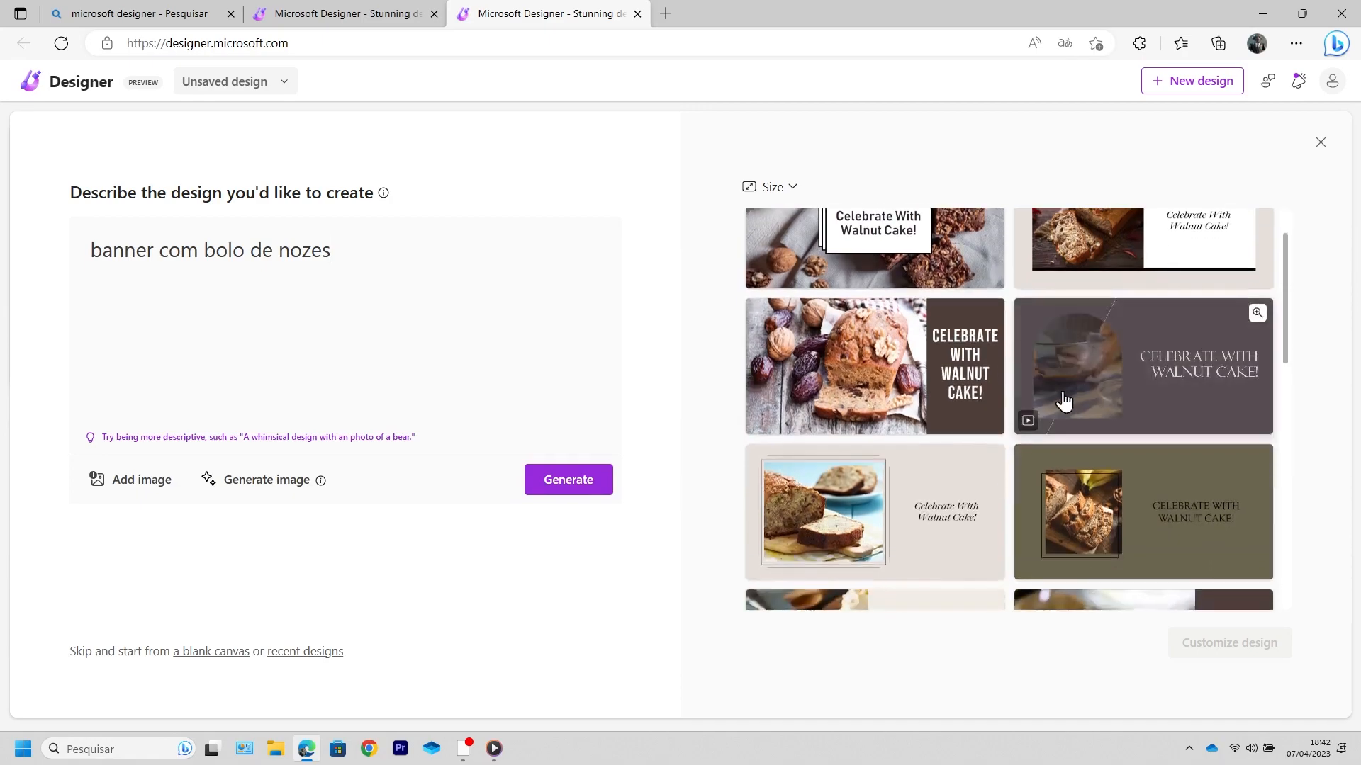
scroll(1188, 298, up, 1)
click(1175, 279)
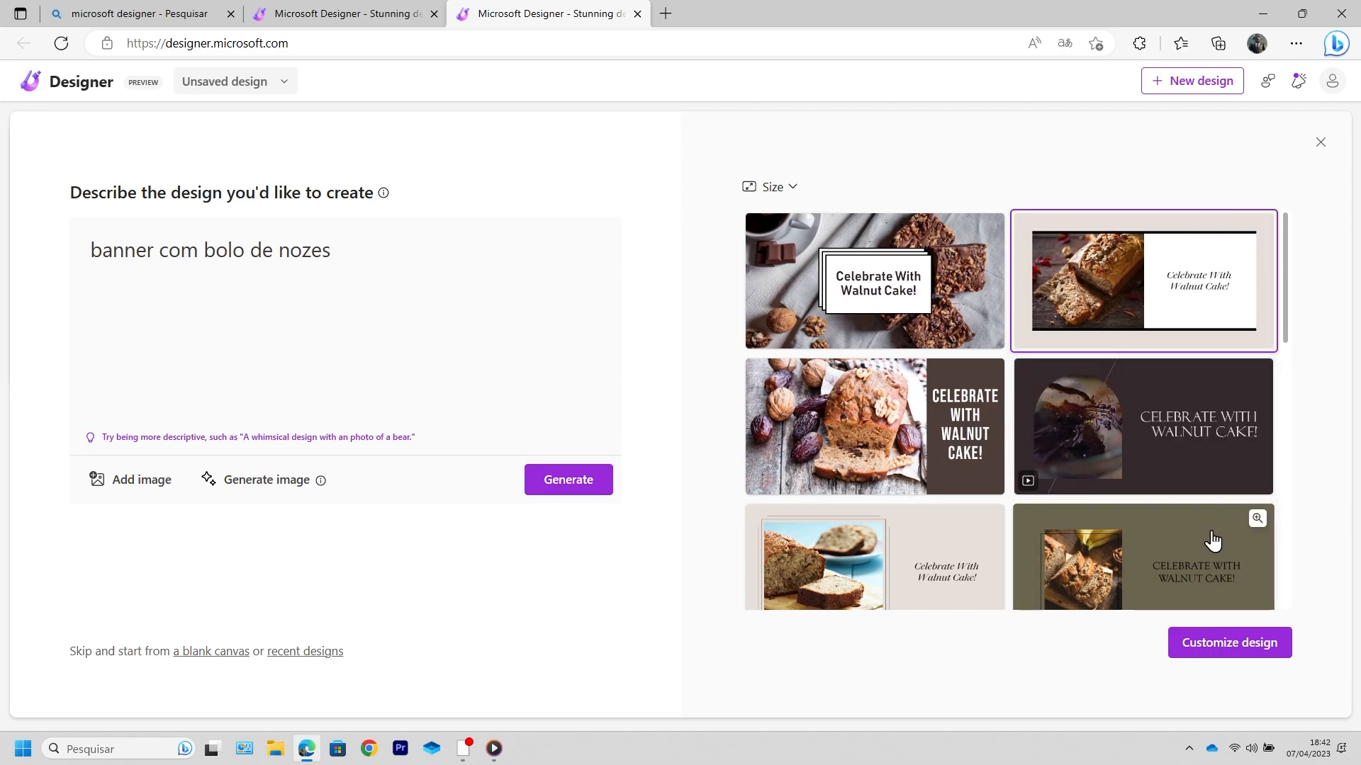
Step: Produce another set of banner designs and open the dark red one with sliced walnut cake for customizing
click(792, 188)
click(922, 291)
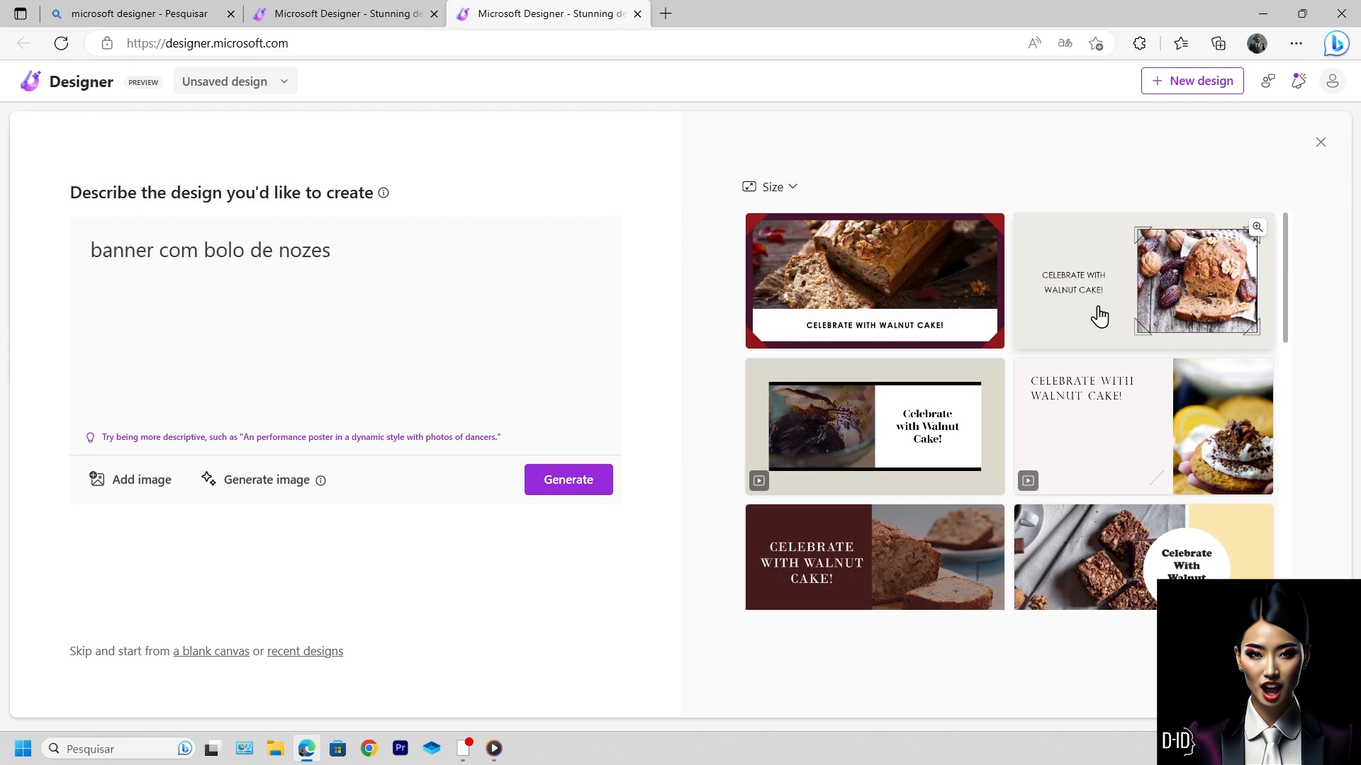
scroll(1099, 317, down, 1)
scroll(1100, 323, down, 1)
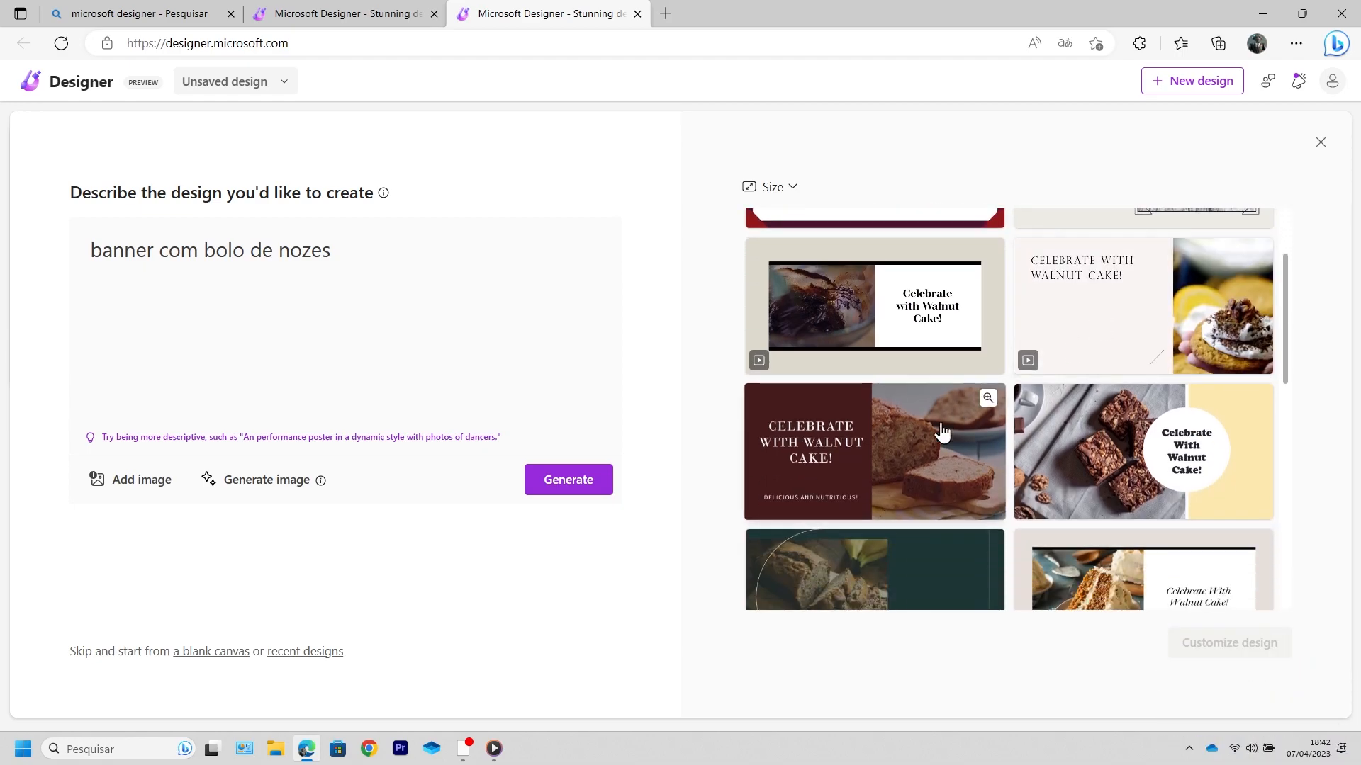
click(889, 448)
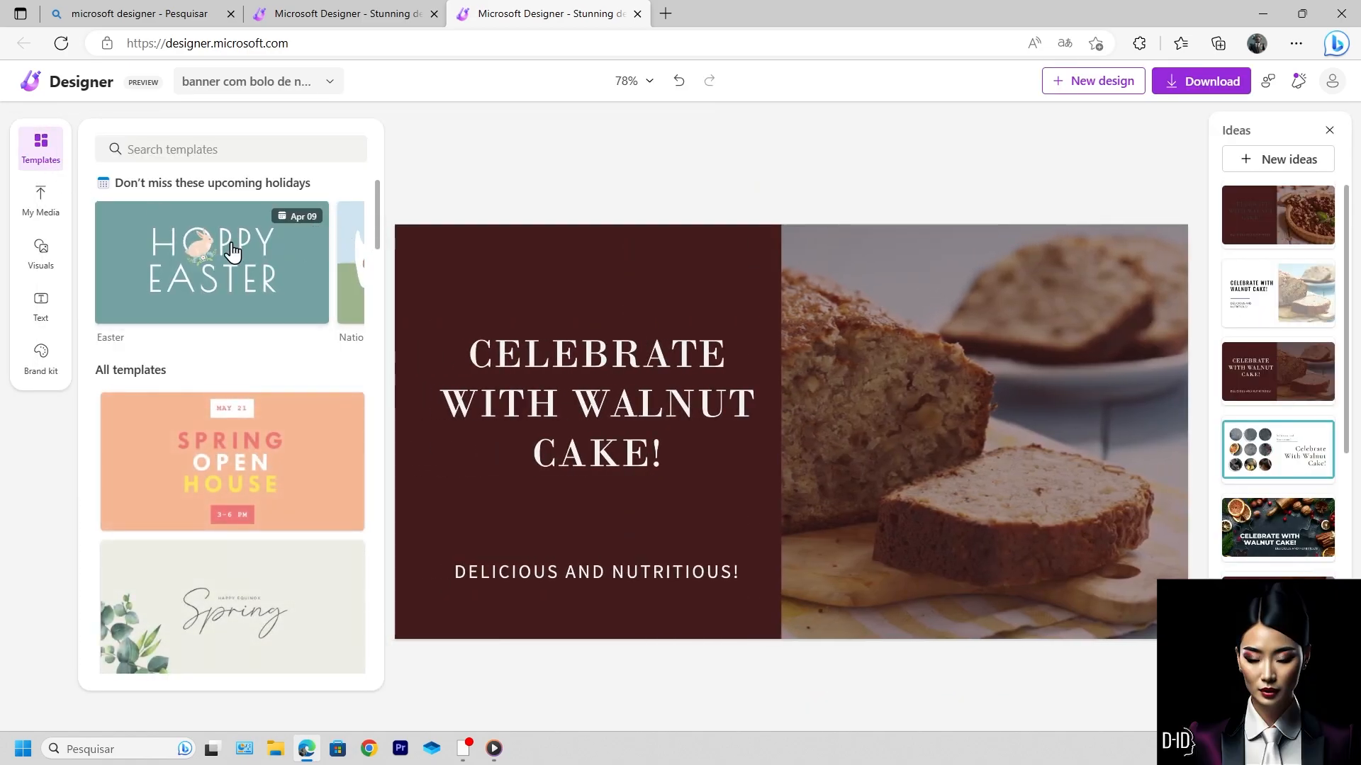
Step: Look through the template gallery and the suggested design ideas for the walnut cake banner
scroll(227, 312, down, 10)
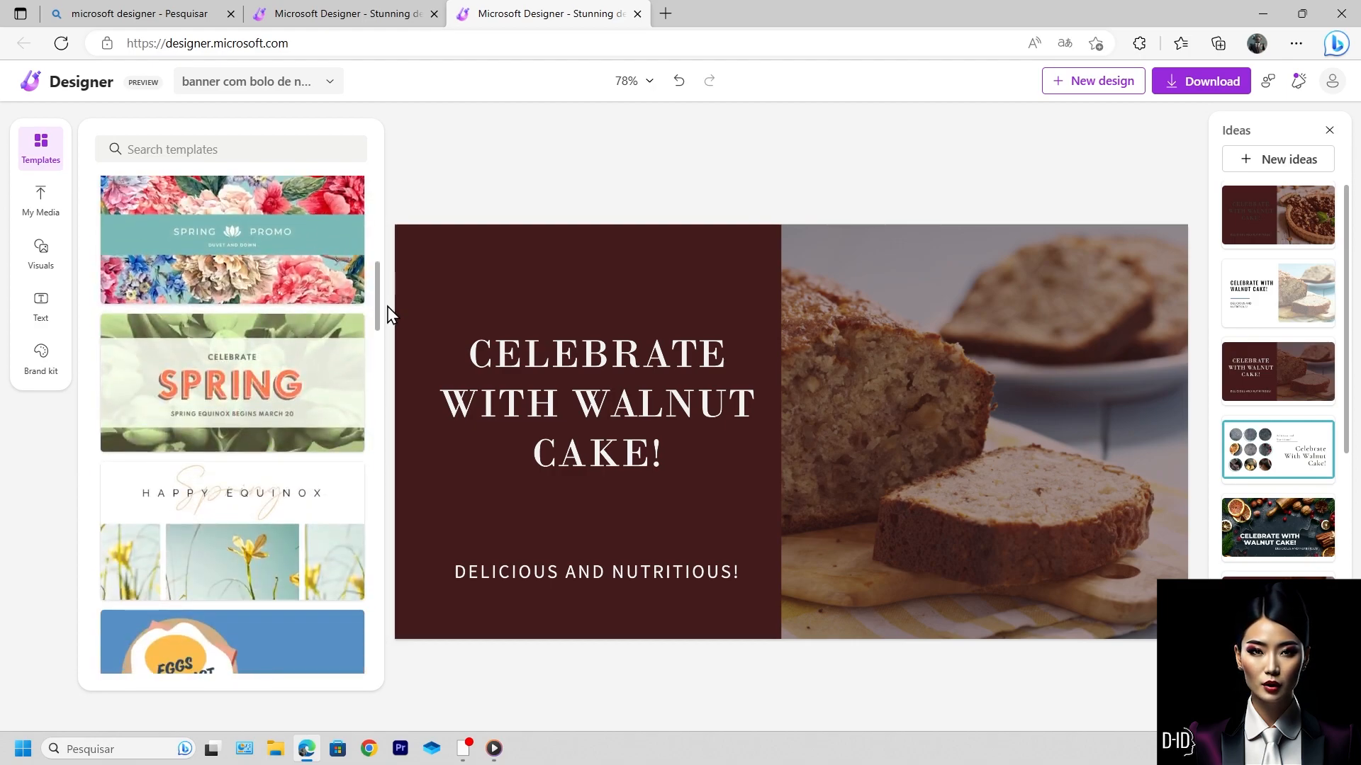
mouse_move(380, 307)
mouse_down()
mouse_move(364, 434)
mouse_move(374, 494)
mouse_move(382, 287)
mouse_up()
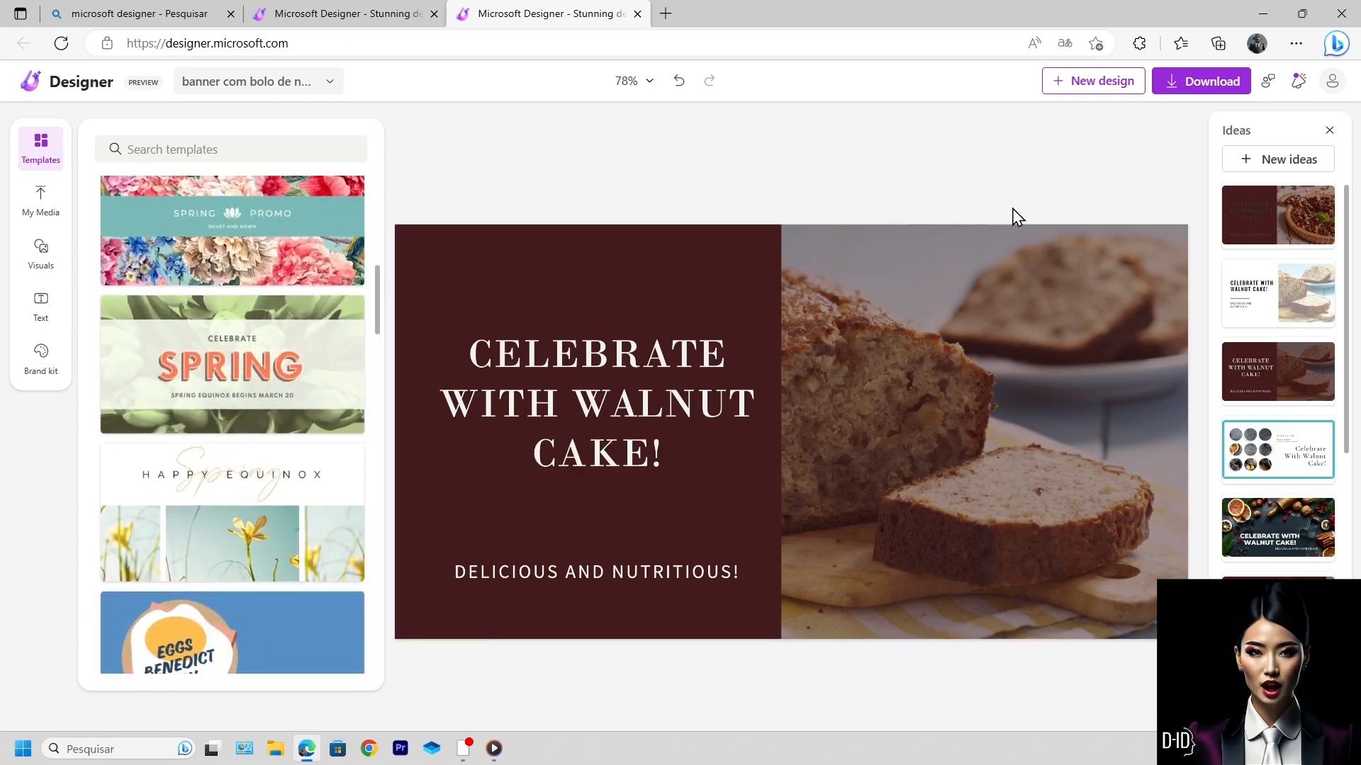
scroll(1260, 293, down, 2)
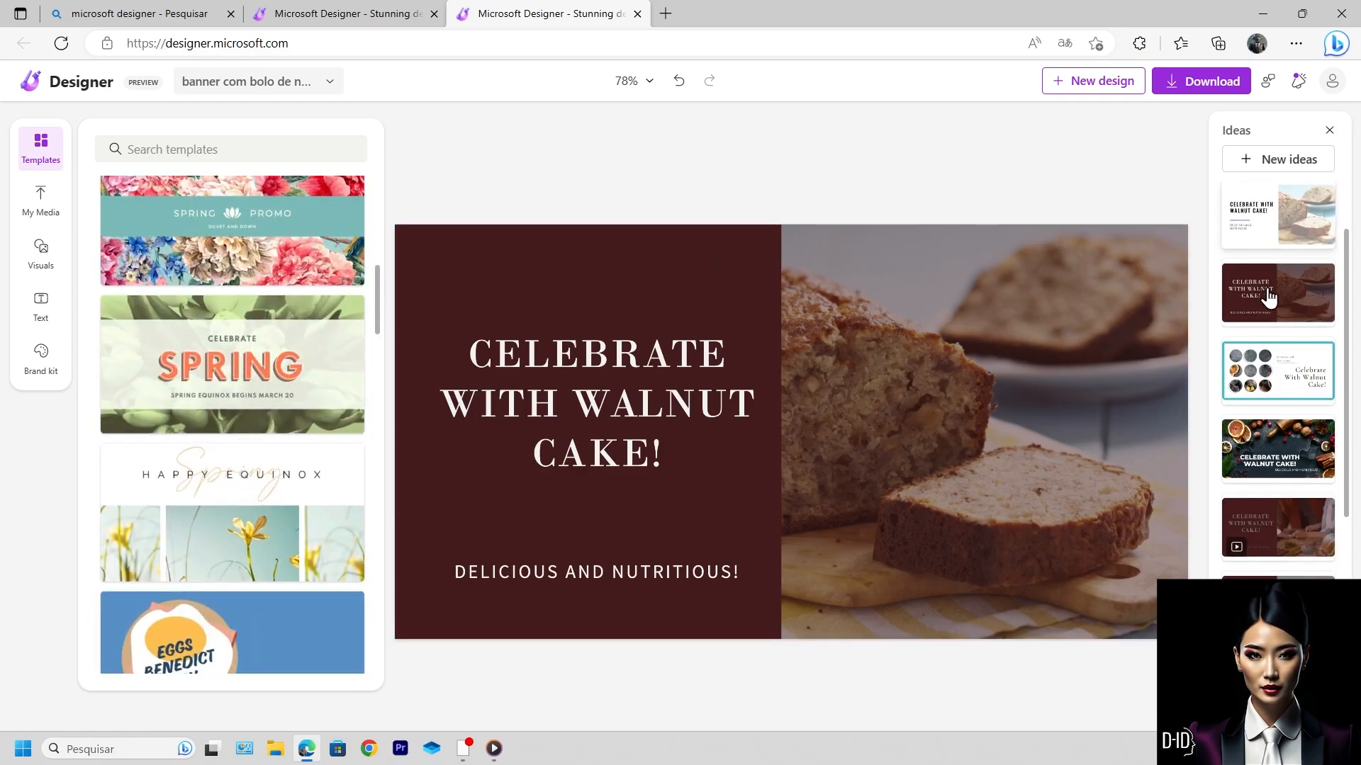
scroll(1262, 298, down, 2)
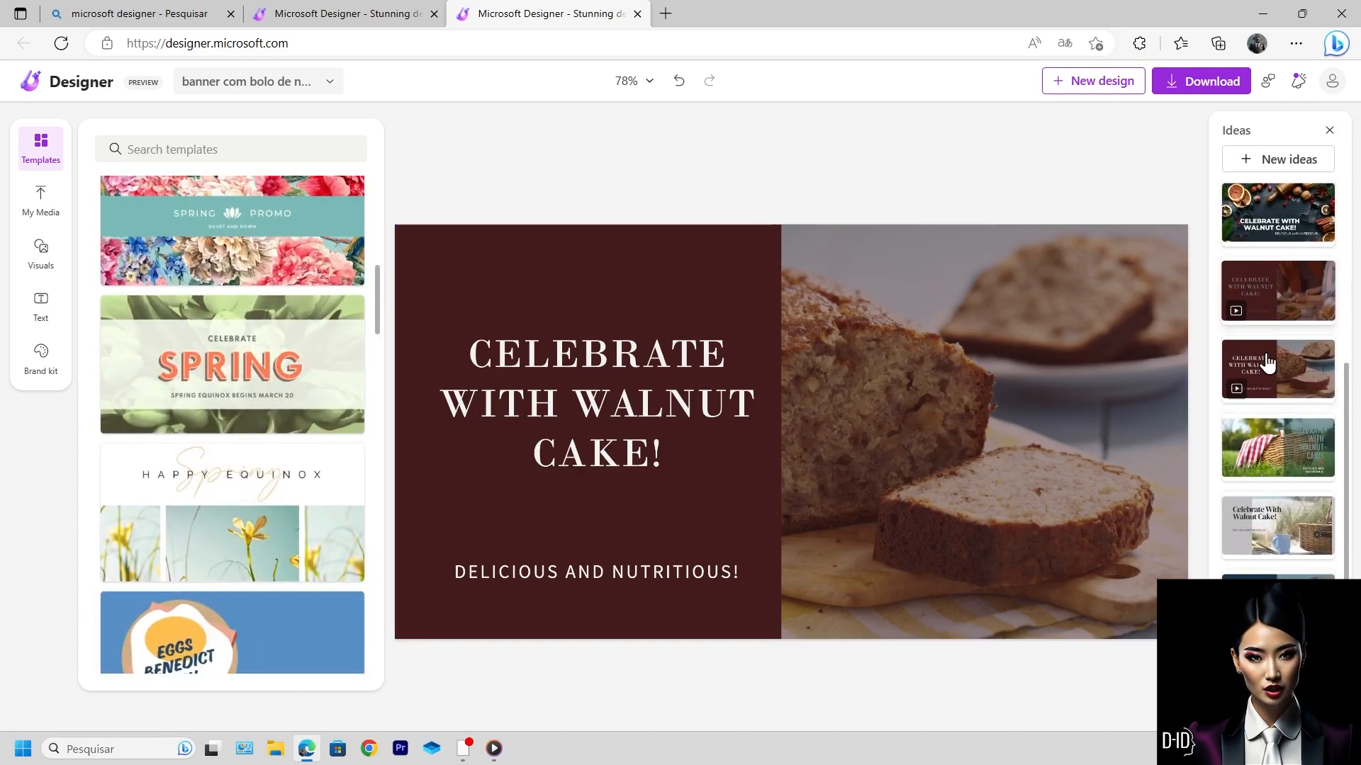
scroll(1272, 489, down, 1)
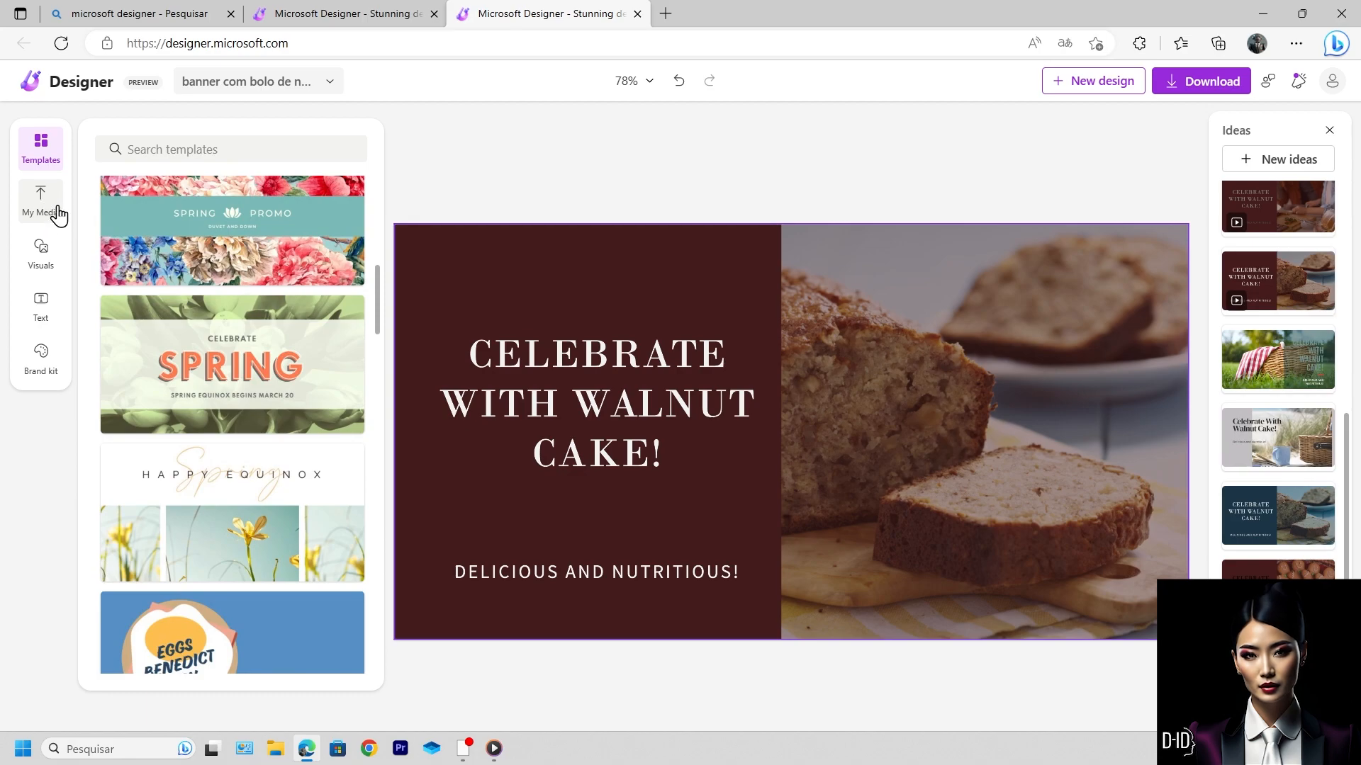
Step: Open the visuals library and examine its recommended photos, shapes, illustrations and videos
click(44, 256)
scroll(236, 266, down, 12)
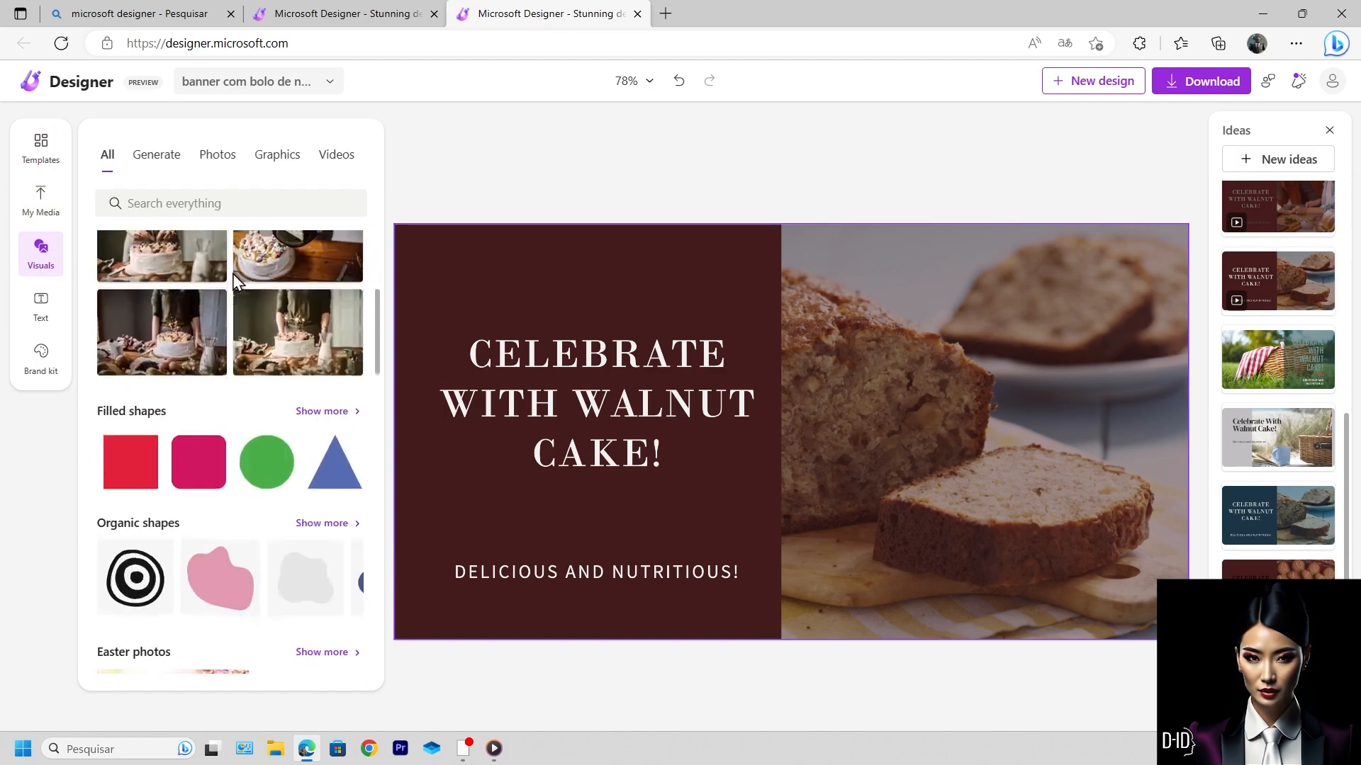
scroll(230, 308, down, 9)
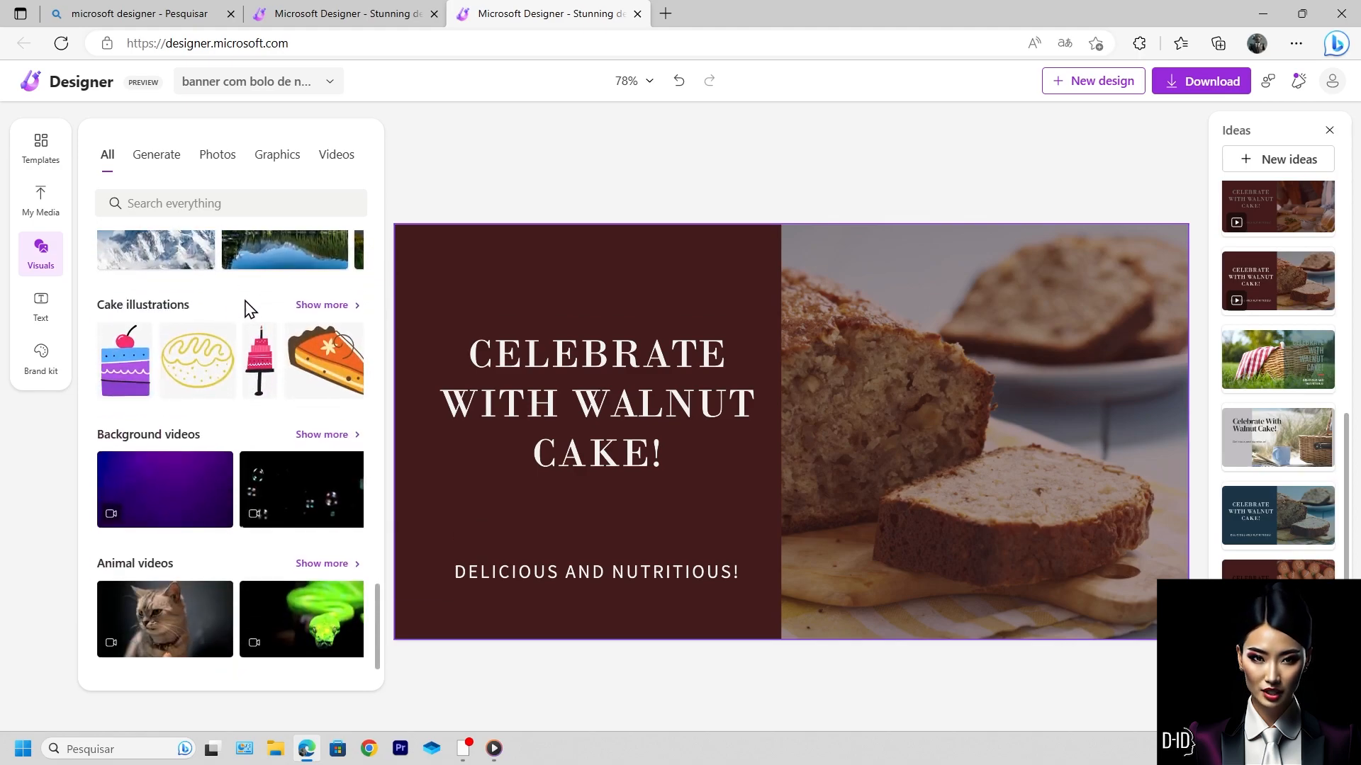
scroll(248, 316, up, 10)
scroll(255, 326, up, 10)
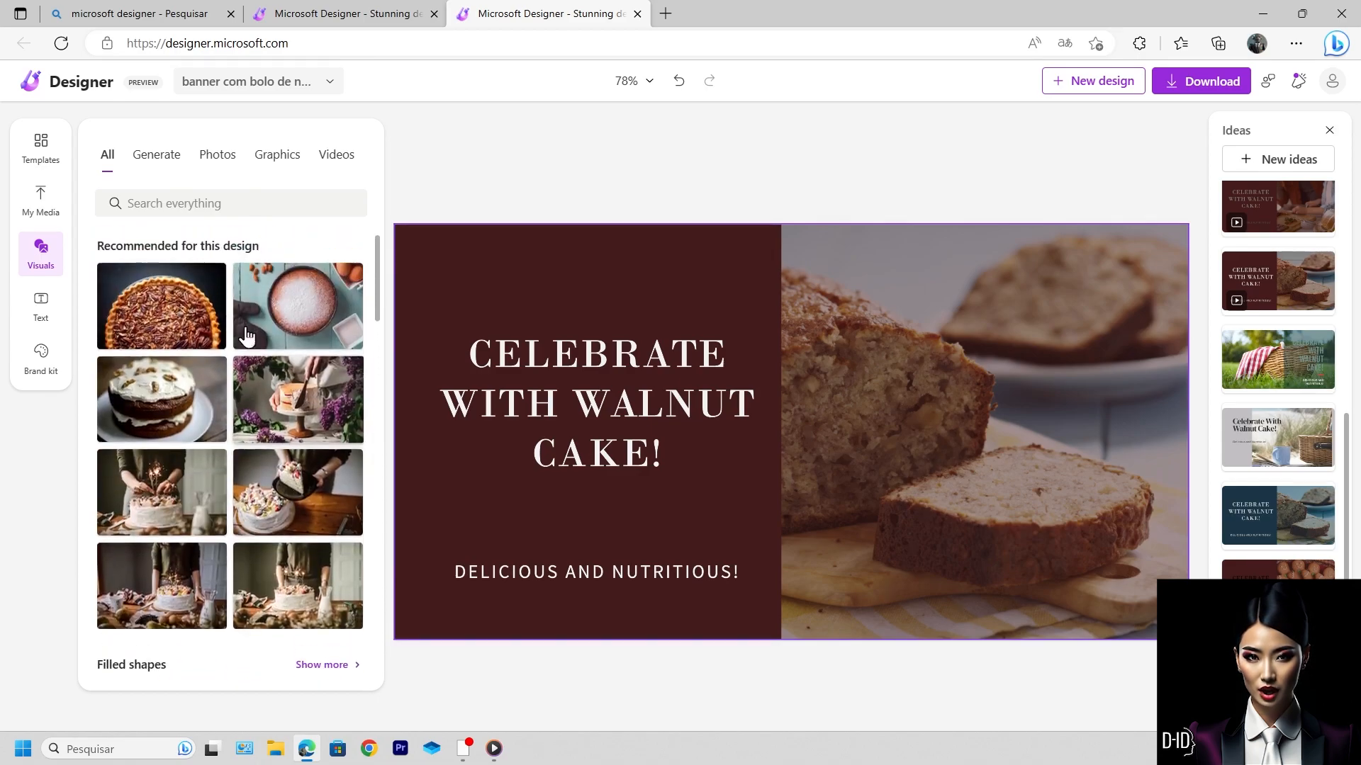
scroll(232, 425, down, 2)
scroll(231, 425, down, 3)
Step: Search the visuals for "morango" and insert the photo of piled red strawberries into the banner
click(251, 206)
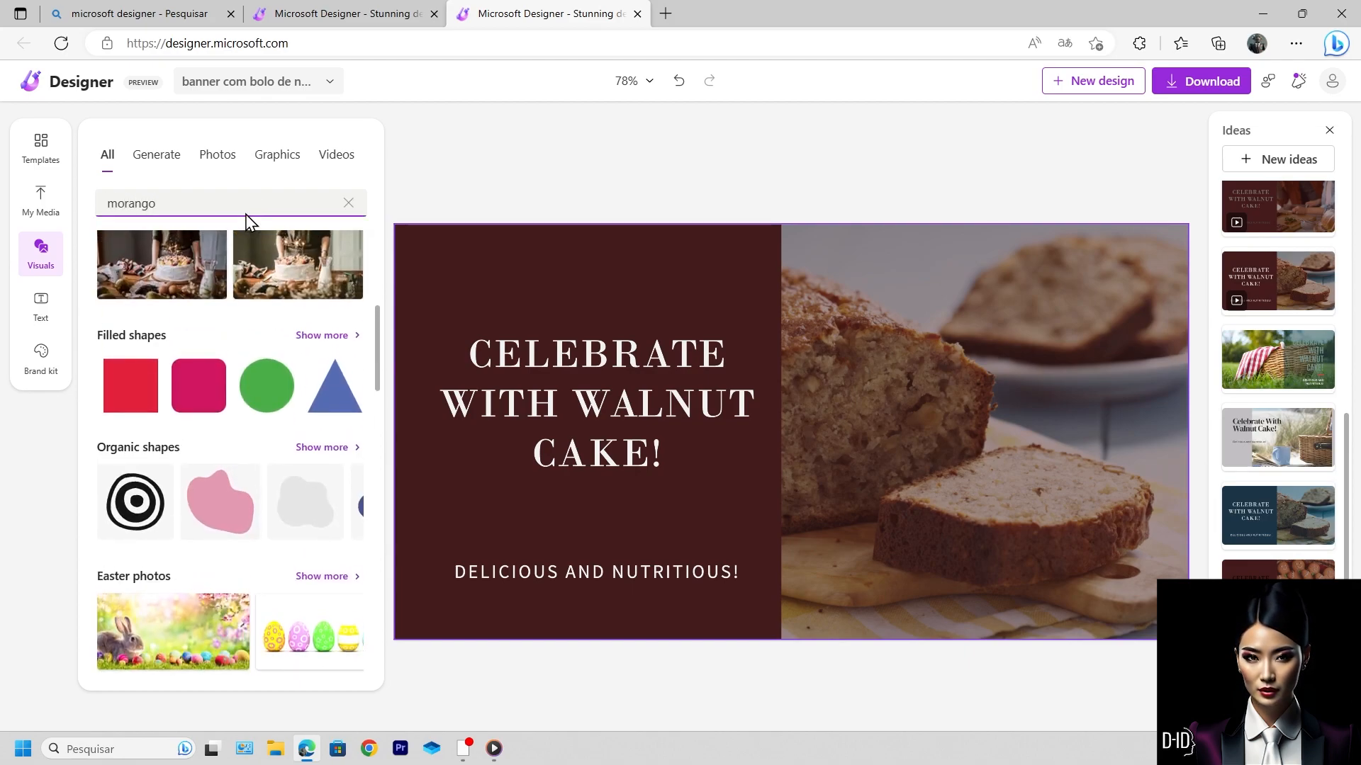
key(Return)
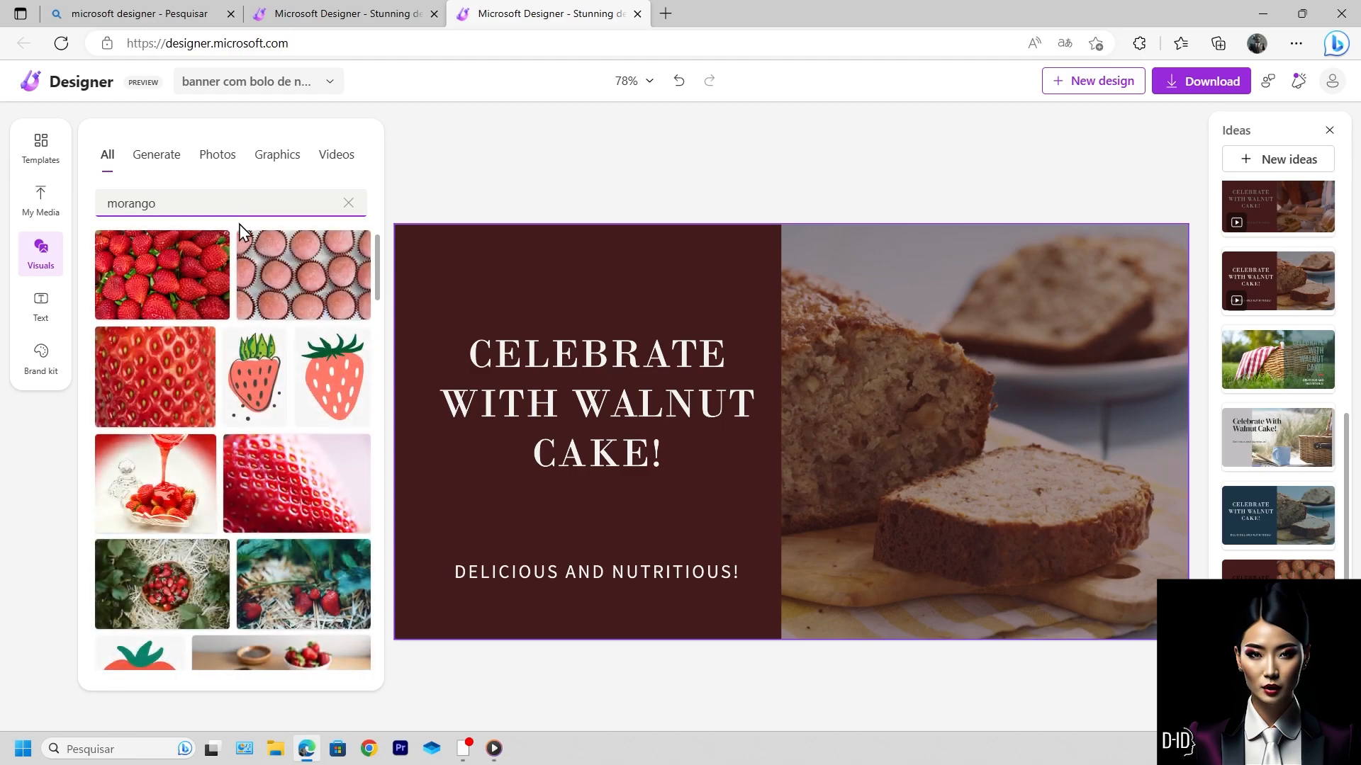
scroll(227, 491, down, 10)
scroll(227, 490, down, 4)
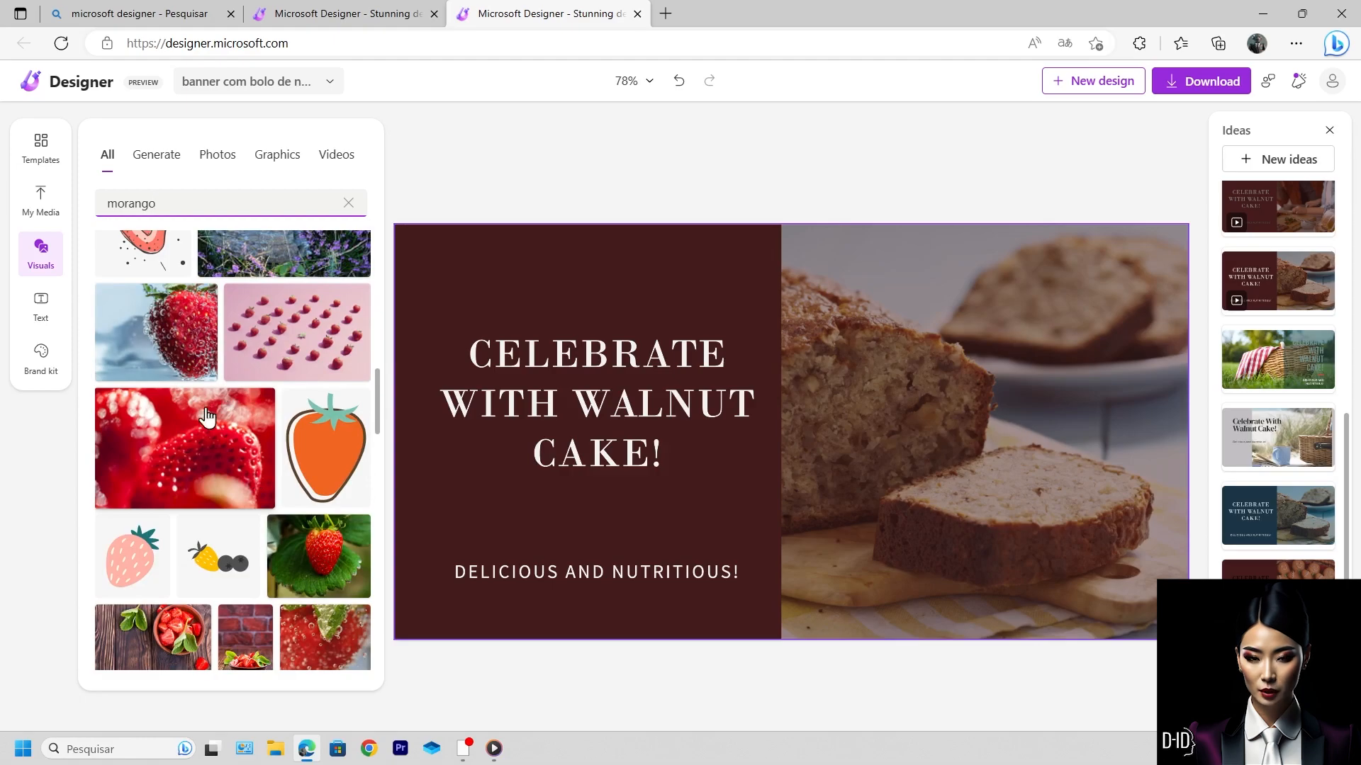
scroll(220, 372, up, 5)
scroll(237, 405, up, 8)
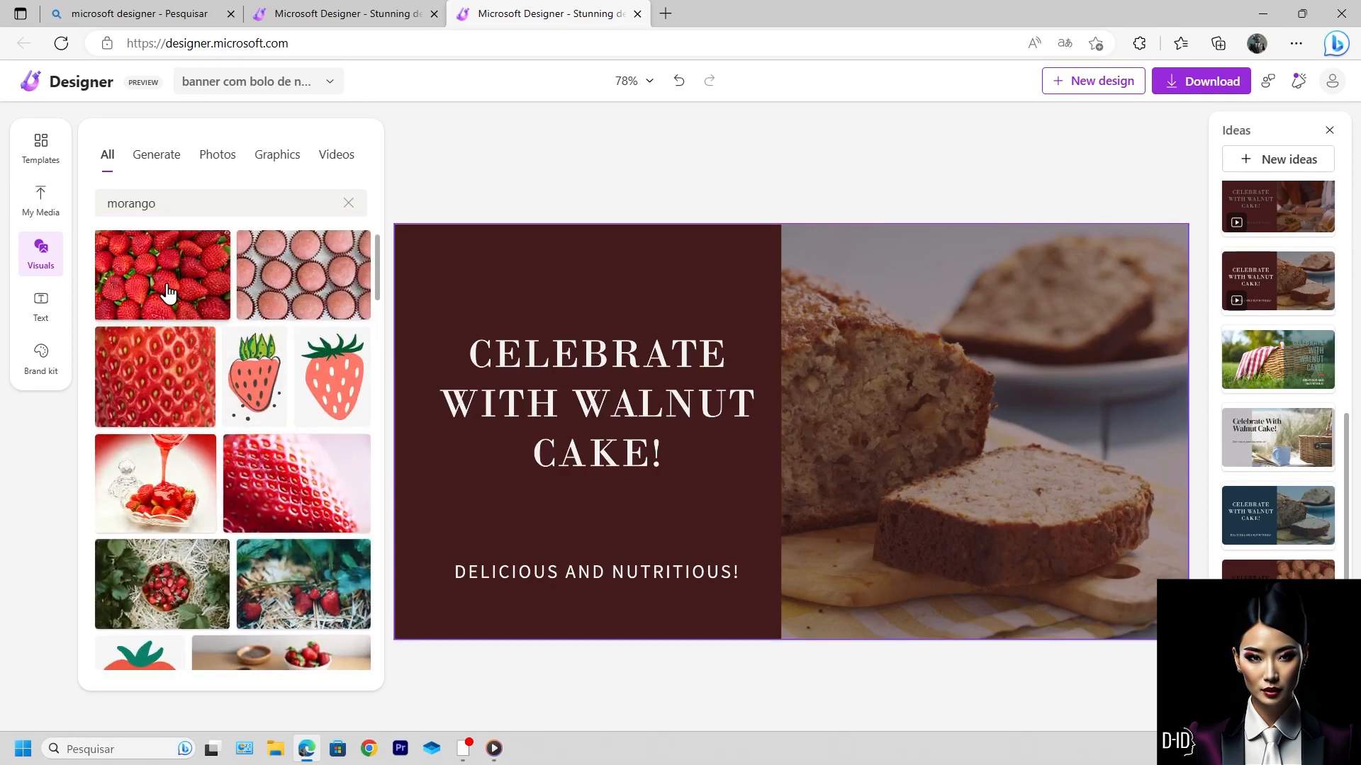
click(168, 292)
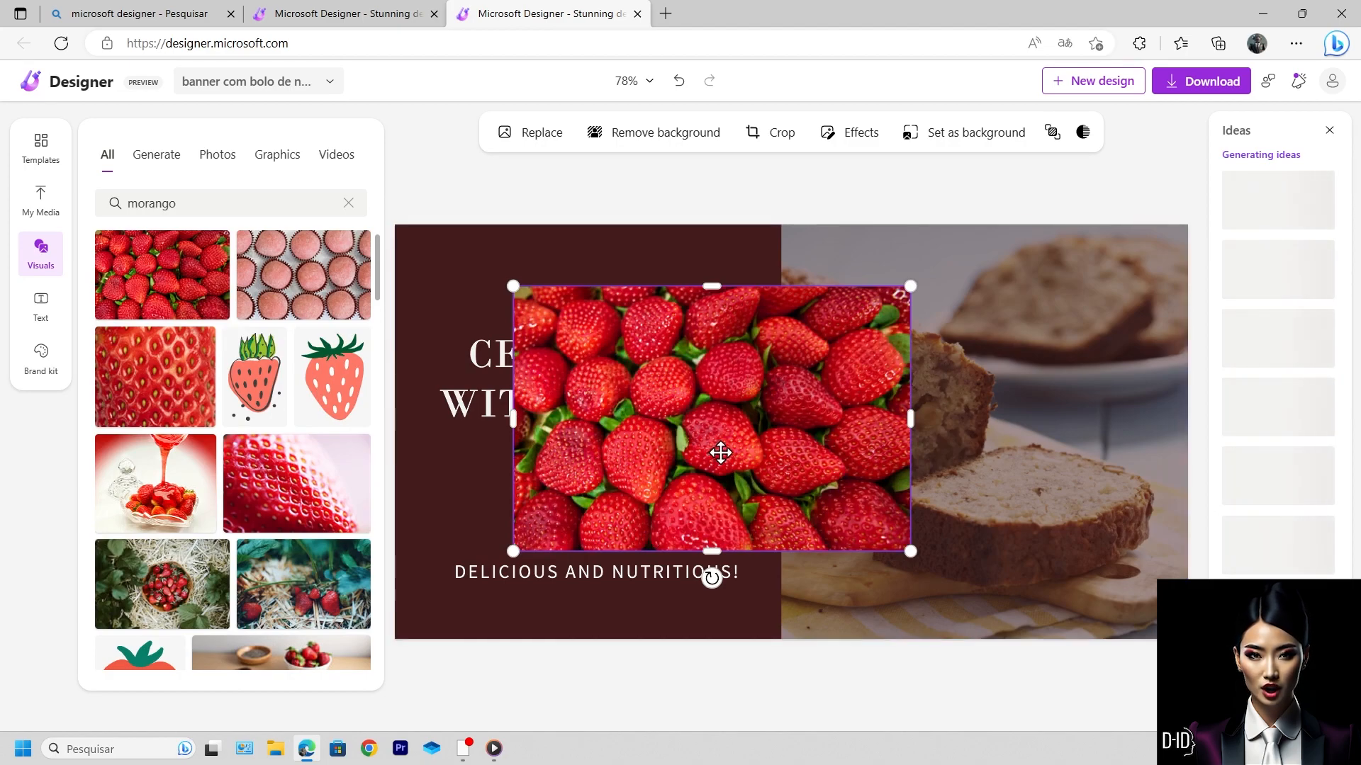
Step: Shrink the strawberry photo, place it in the banner's upper-left corner, and move the "Celebrate With Walnut Cake!" headline below it
drag(721, 453, 679, 496)
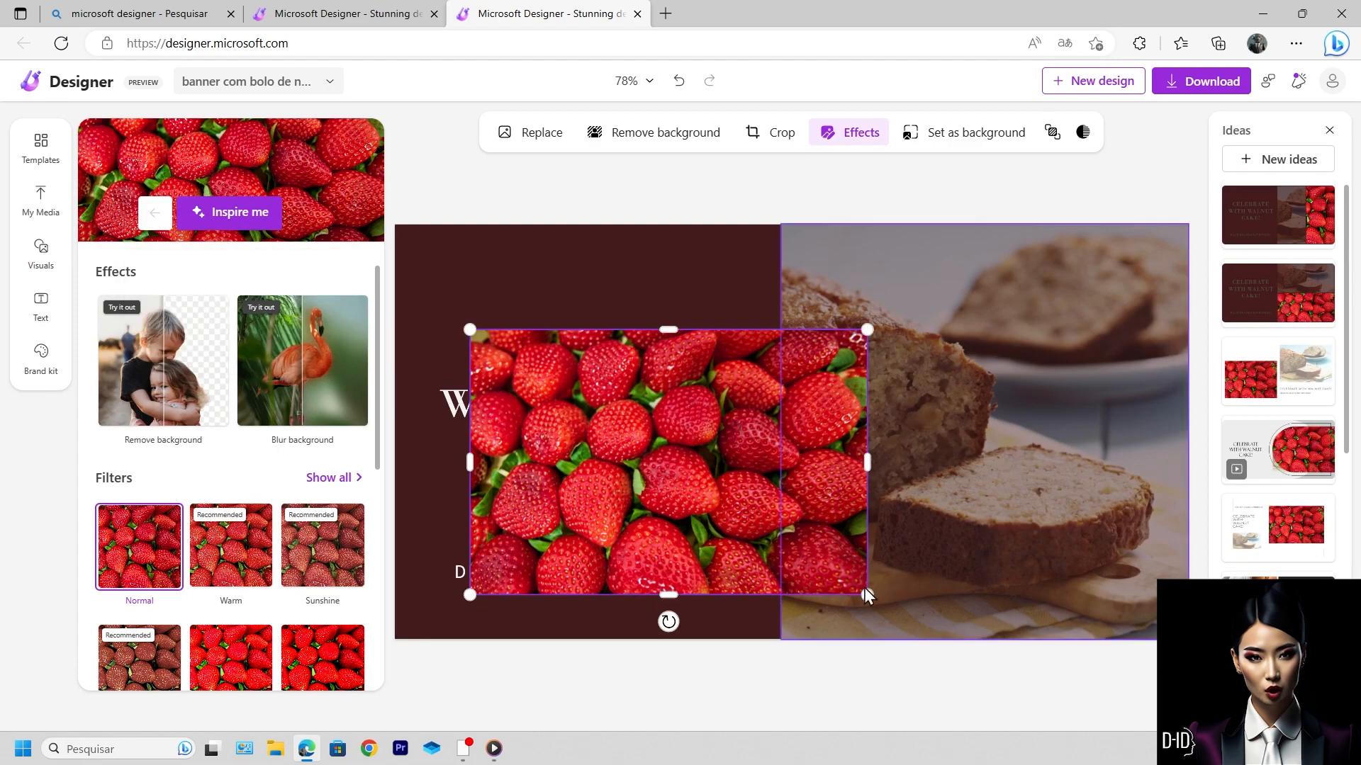
drag(867, 596, 751, 517)
drag(668, 380, 595, 317)
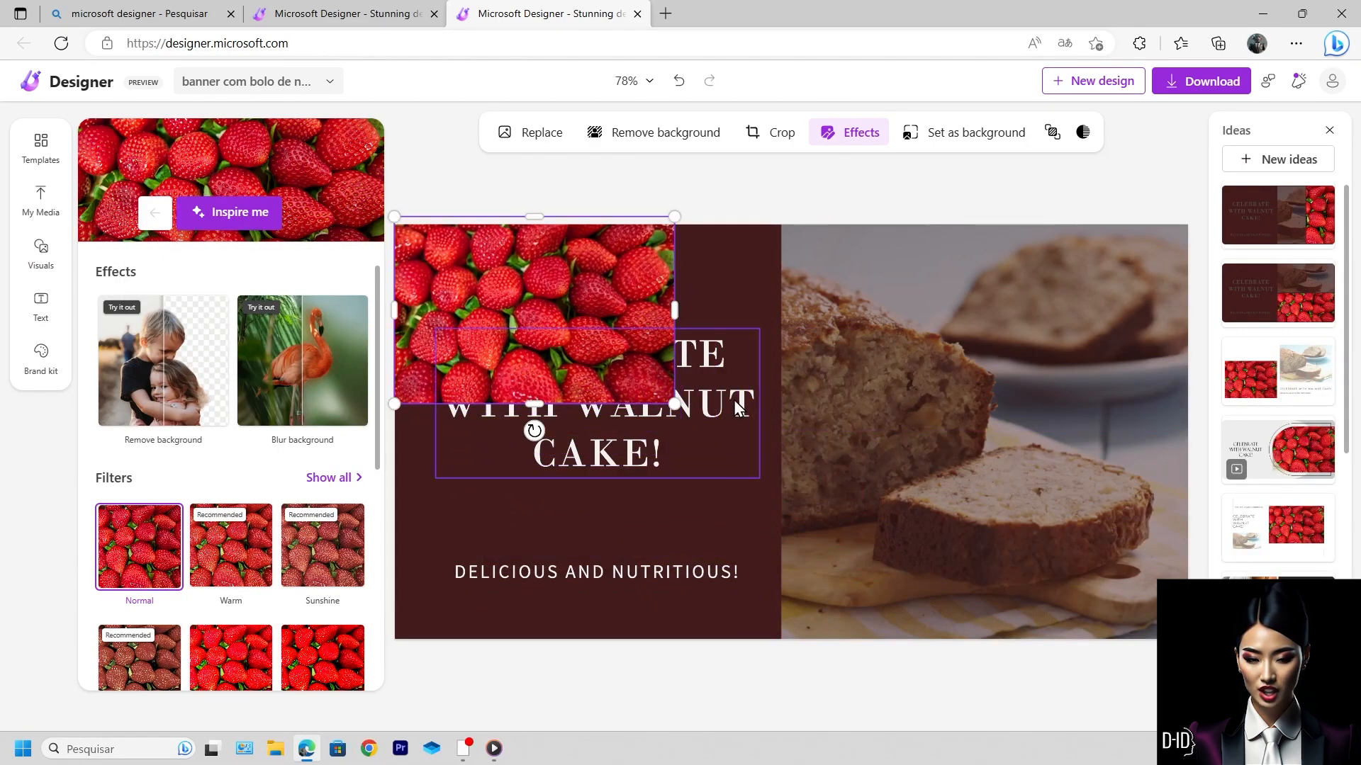
click(715, 462)
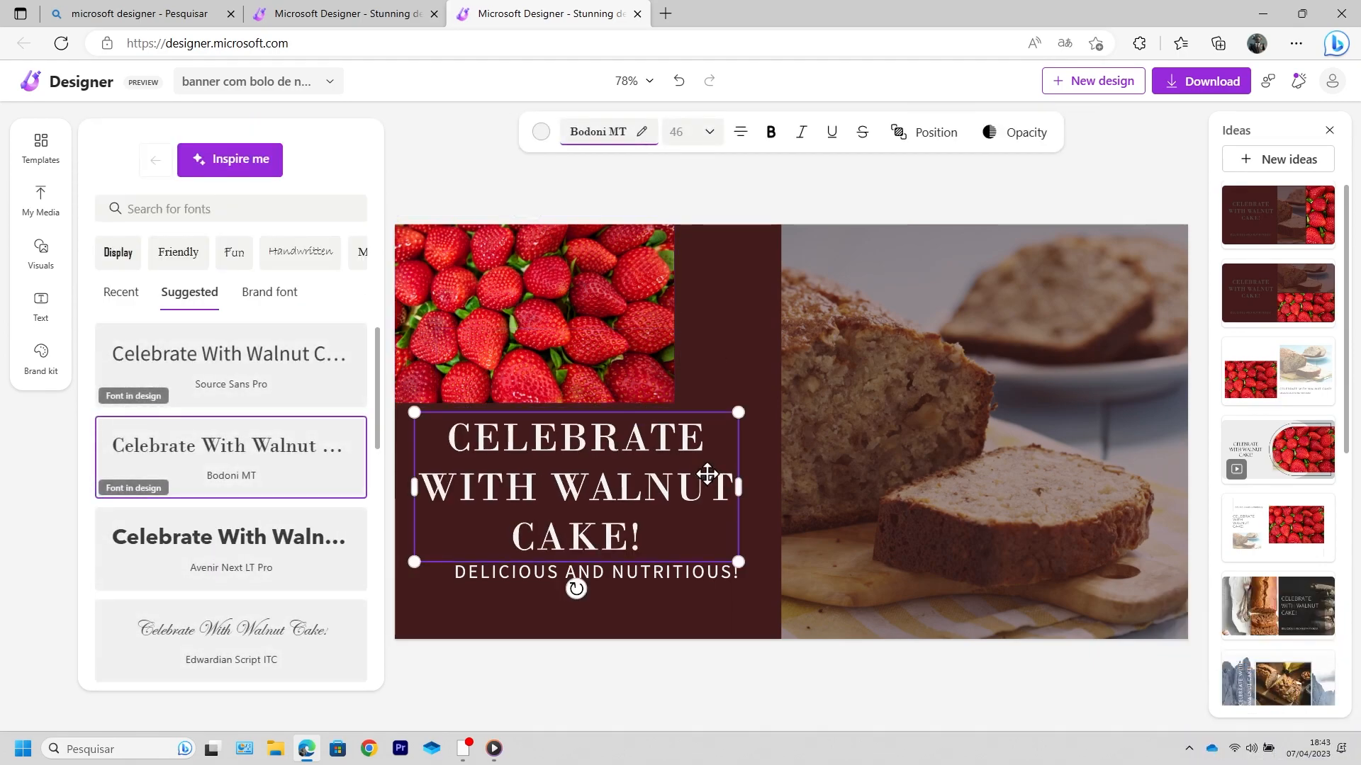
Step: Change the font of the whole "Celebrate With Walnut Cake!" headline to Boogaloo from the Fun fonts
double_click(642, 487)
drag(448, 437, 649, 537)
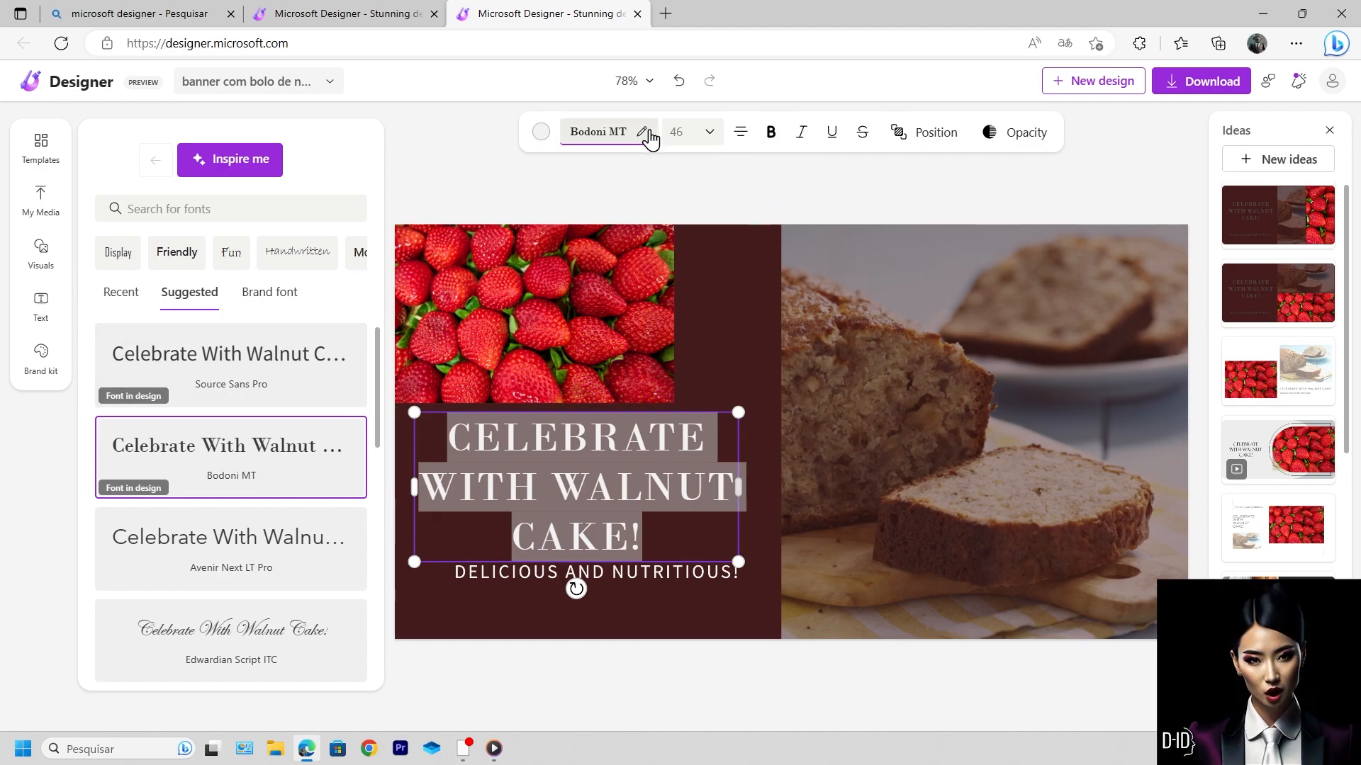
click(610, 136)
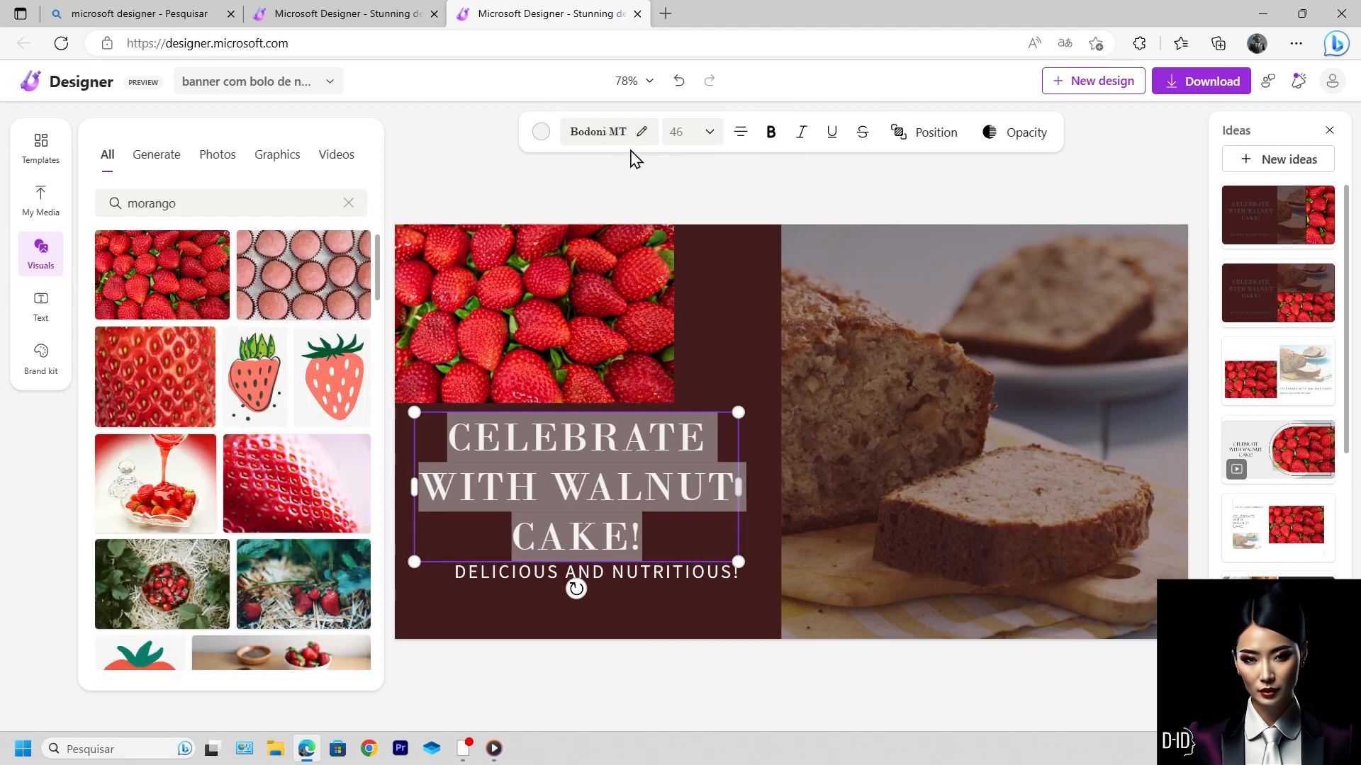
click(644, 136)
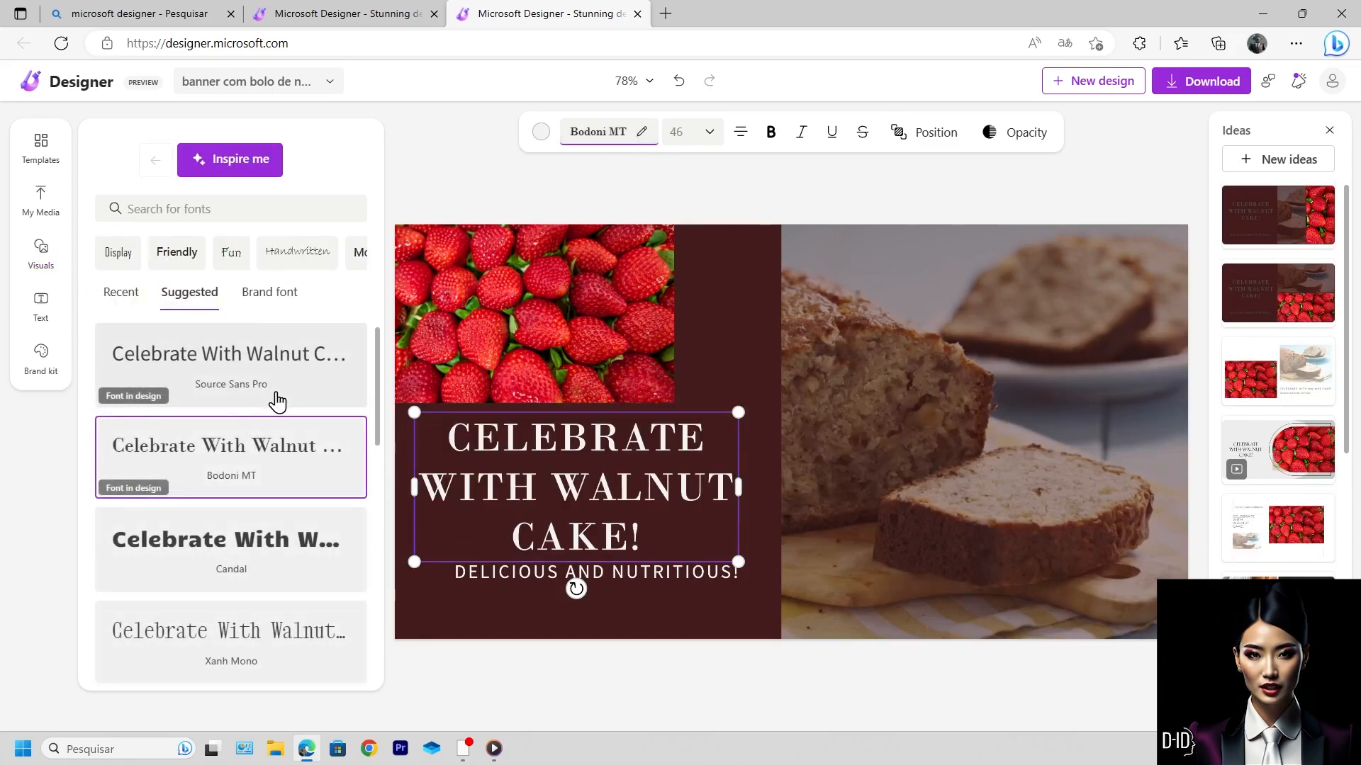
scroll(275, 407, down, 2)
scroll(275, 407, down, 5)
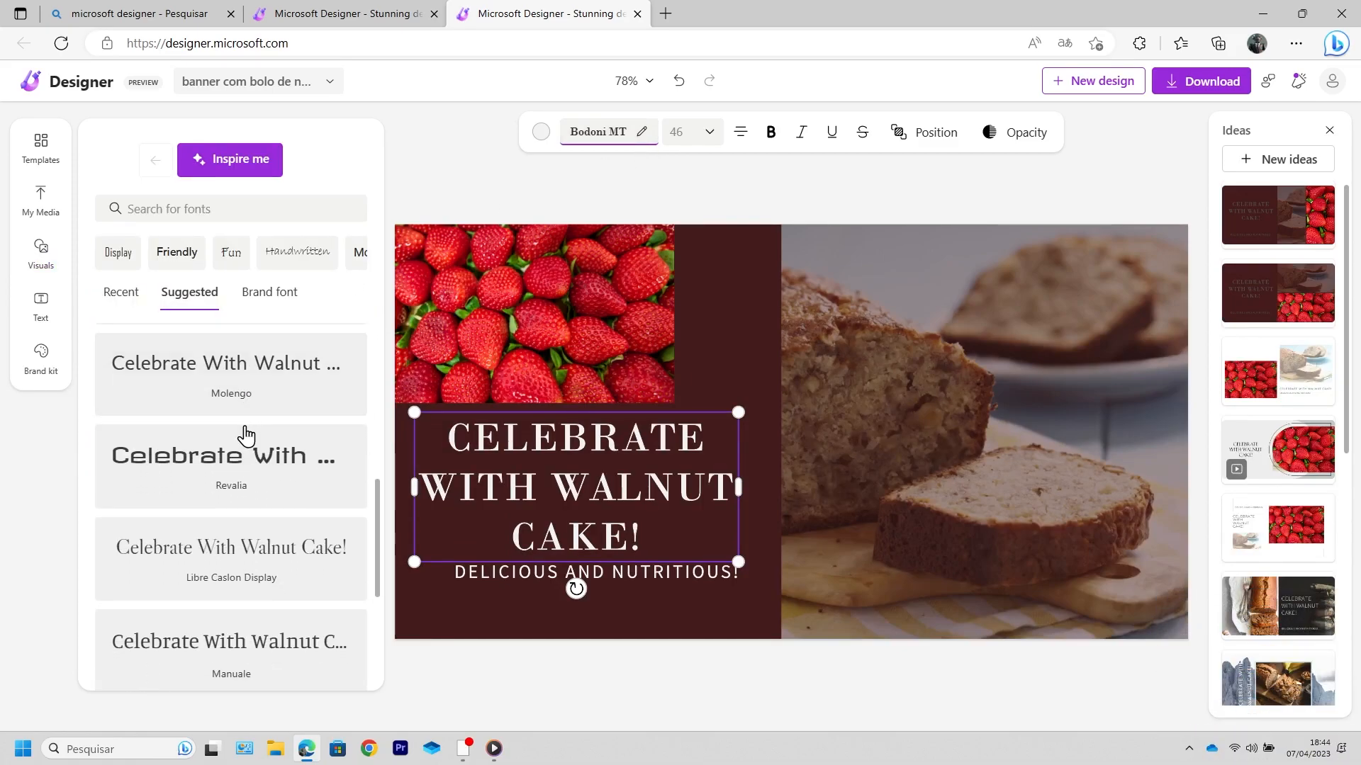
scroll(238, 472, down, 1)
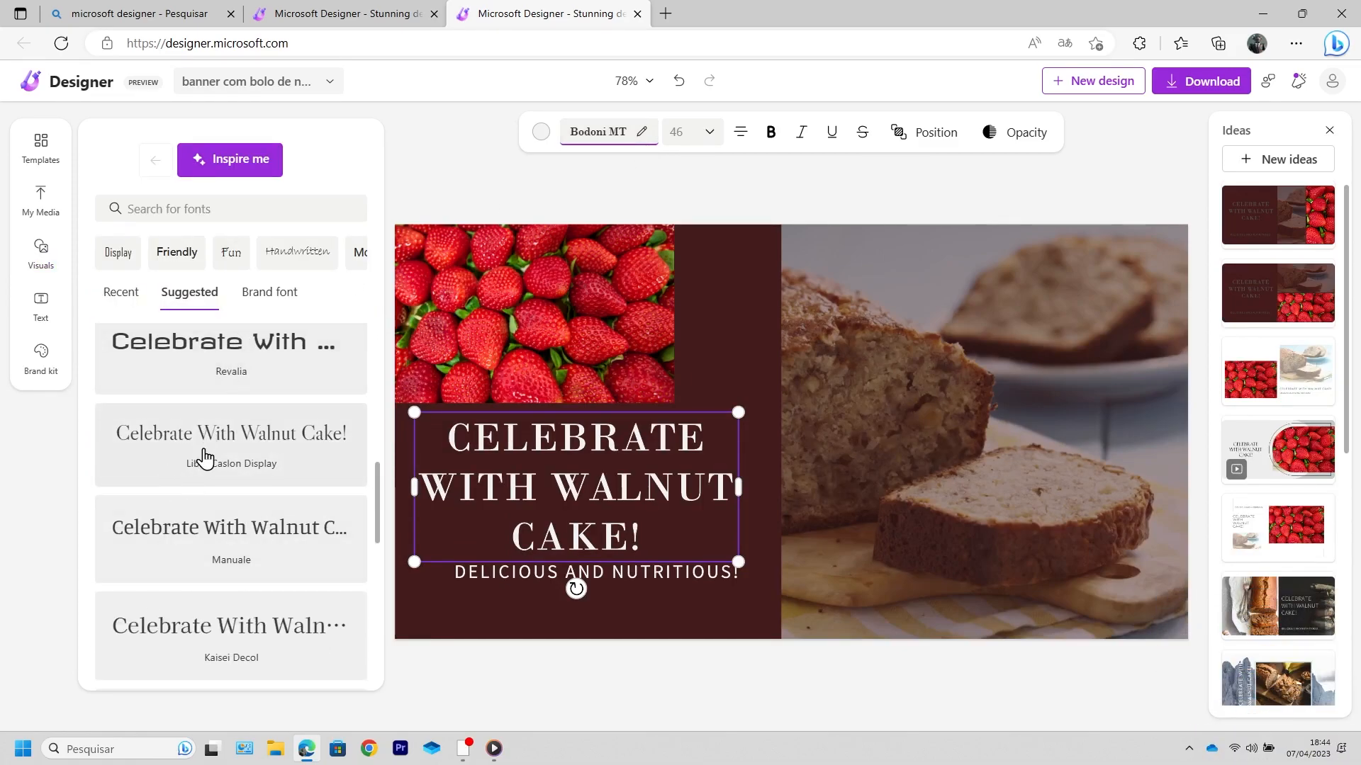
scroll(205, 457, down, 1)
scroll(222, 579, down, 2)
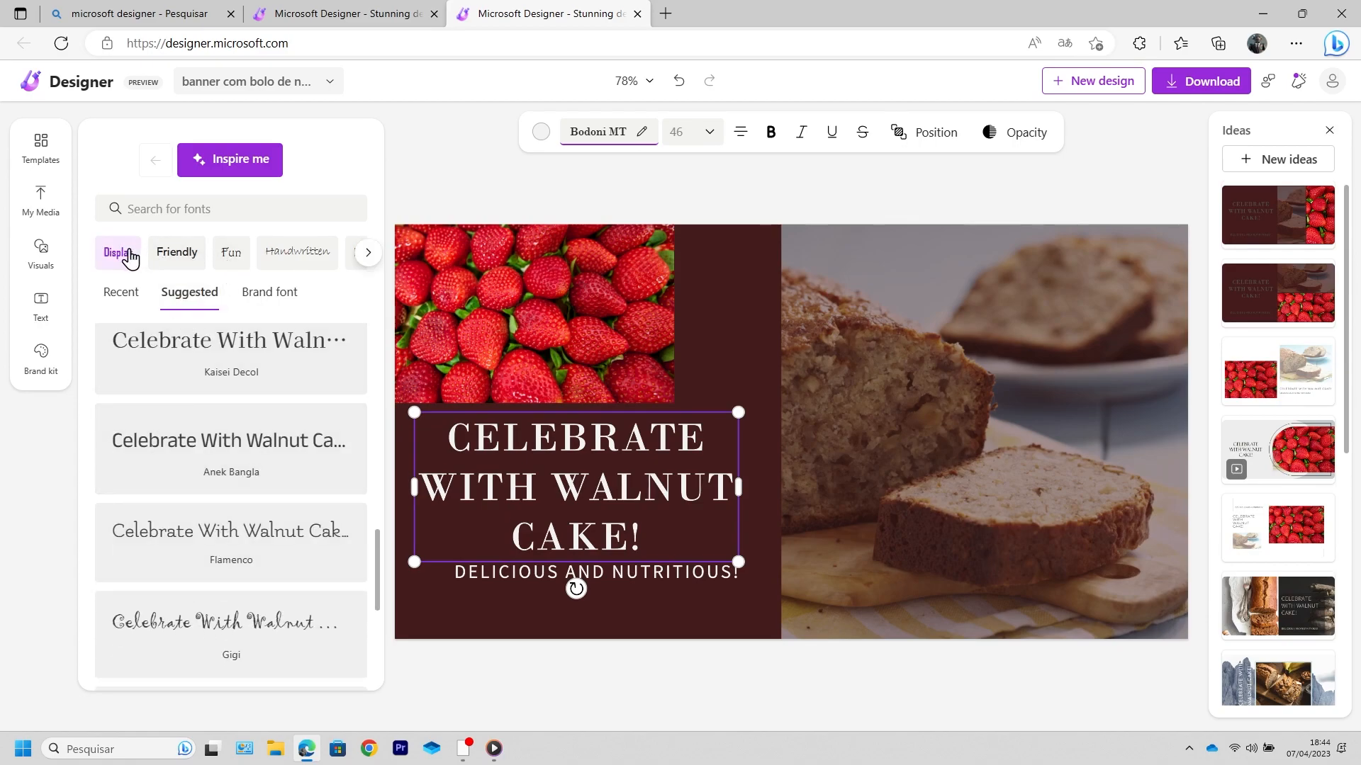
click(232, 255)
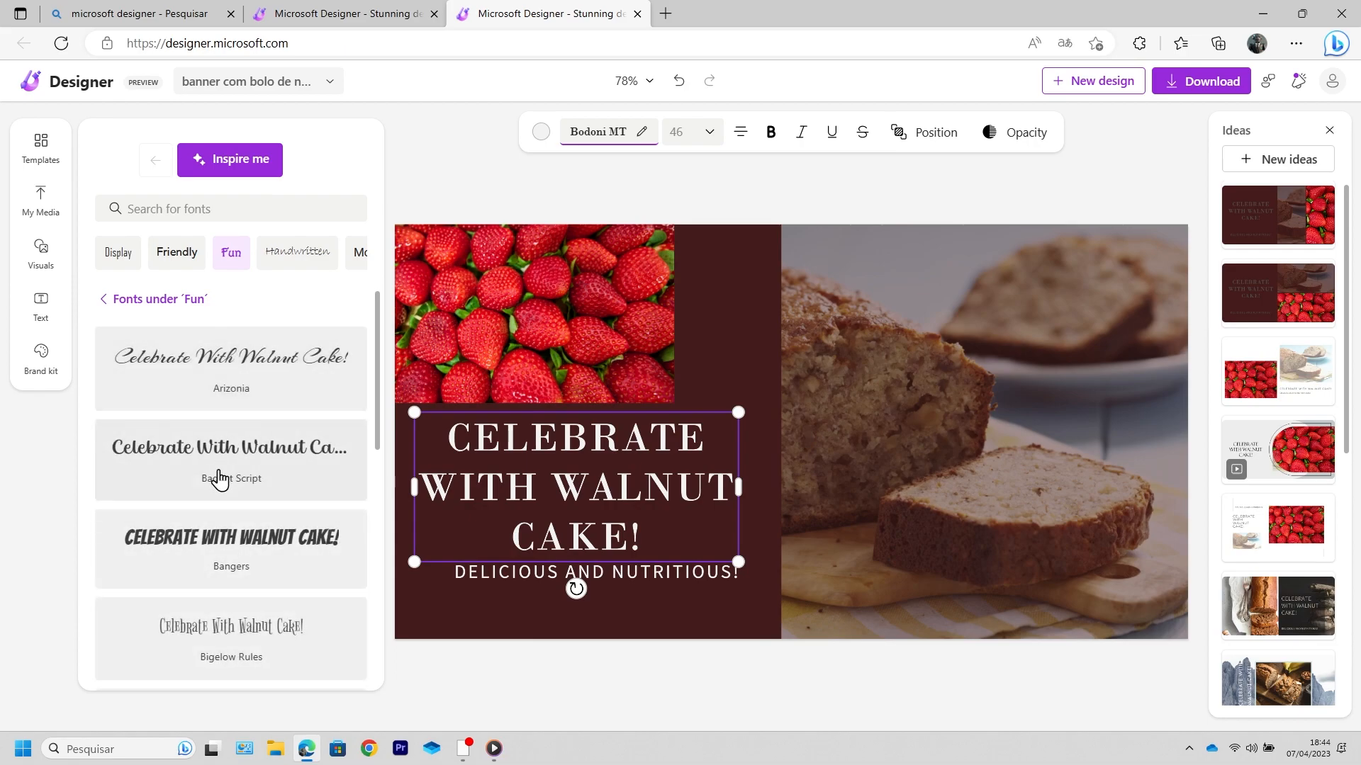
scroll(222, 477, down, 3)
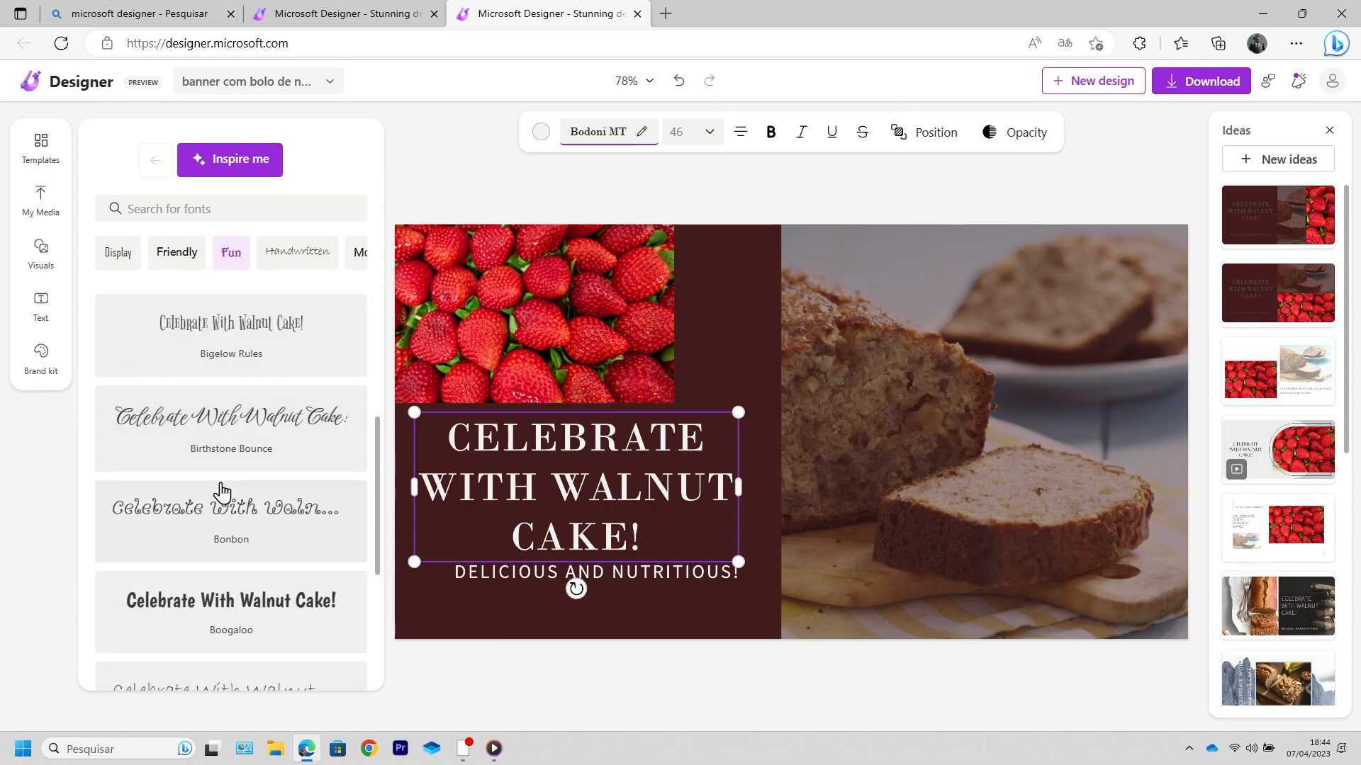
click(227, 608)
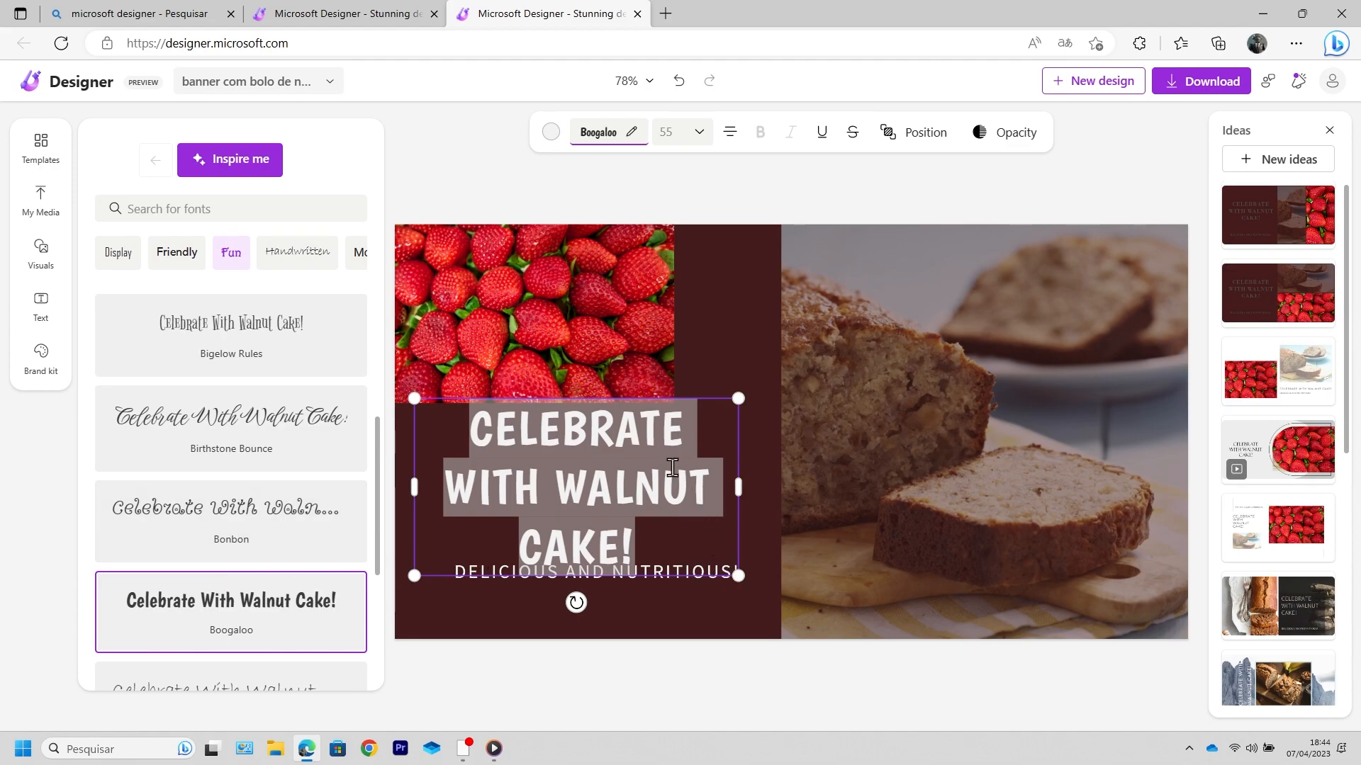
Step: Replace the headline text with "meu bolo de nozes" and delete the "Delicious and Nutritious!" subtitle
text(meu bolo )
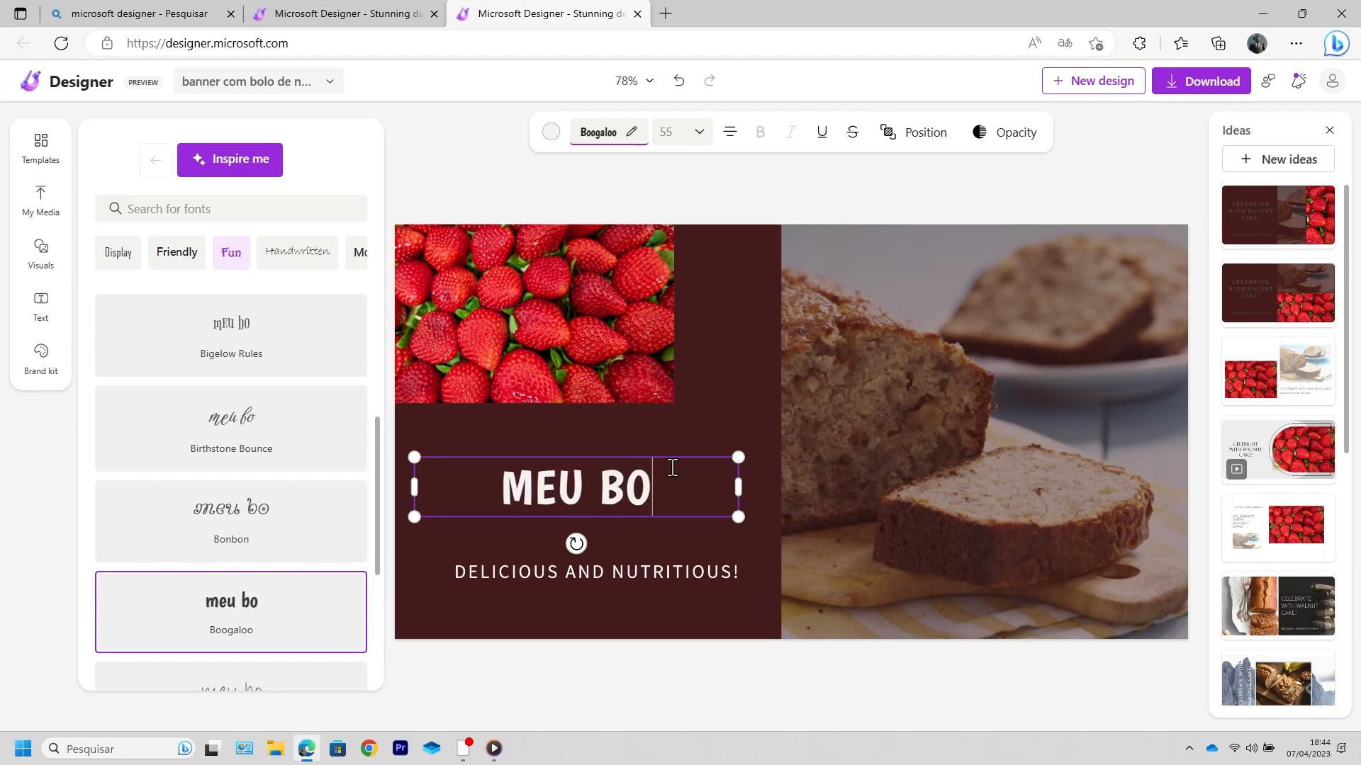
text(de nozes)
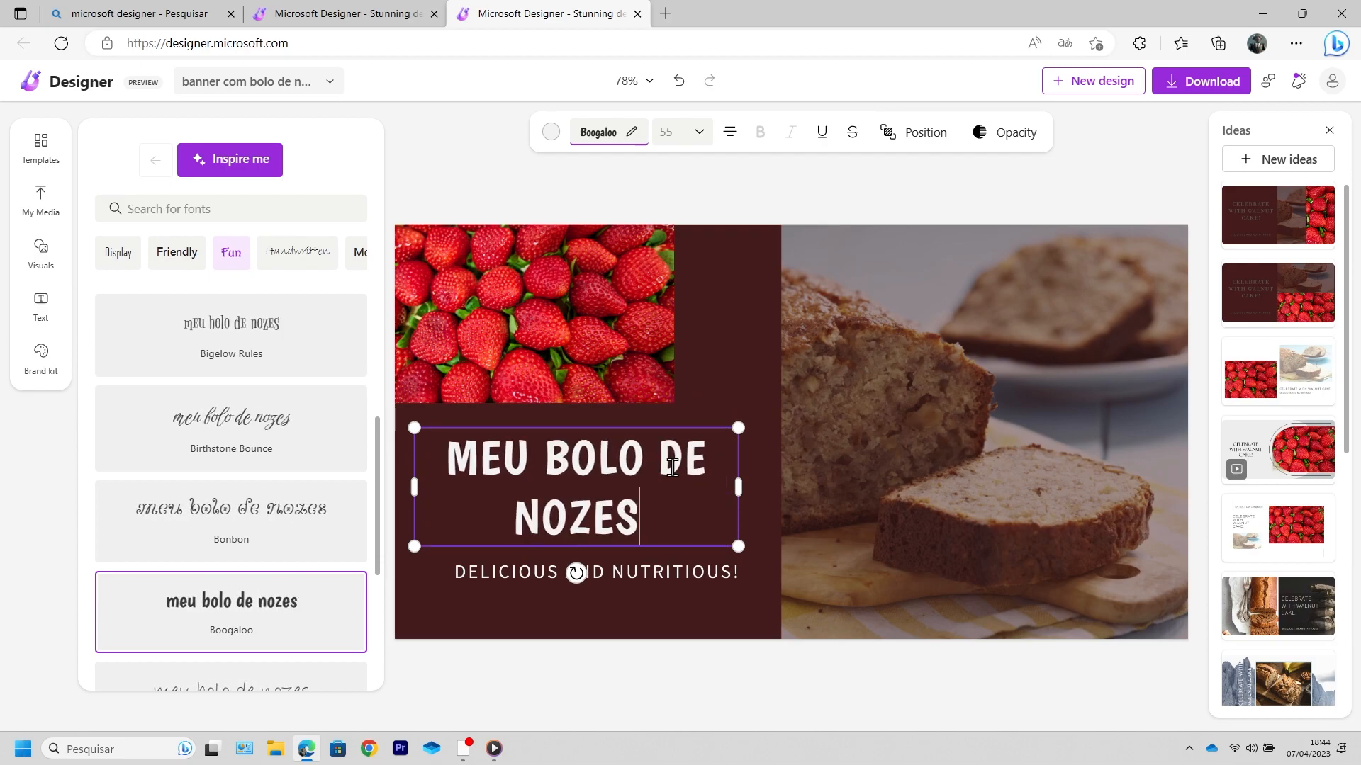
click(686, 578)
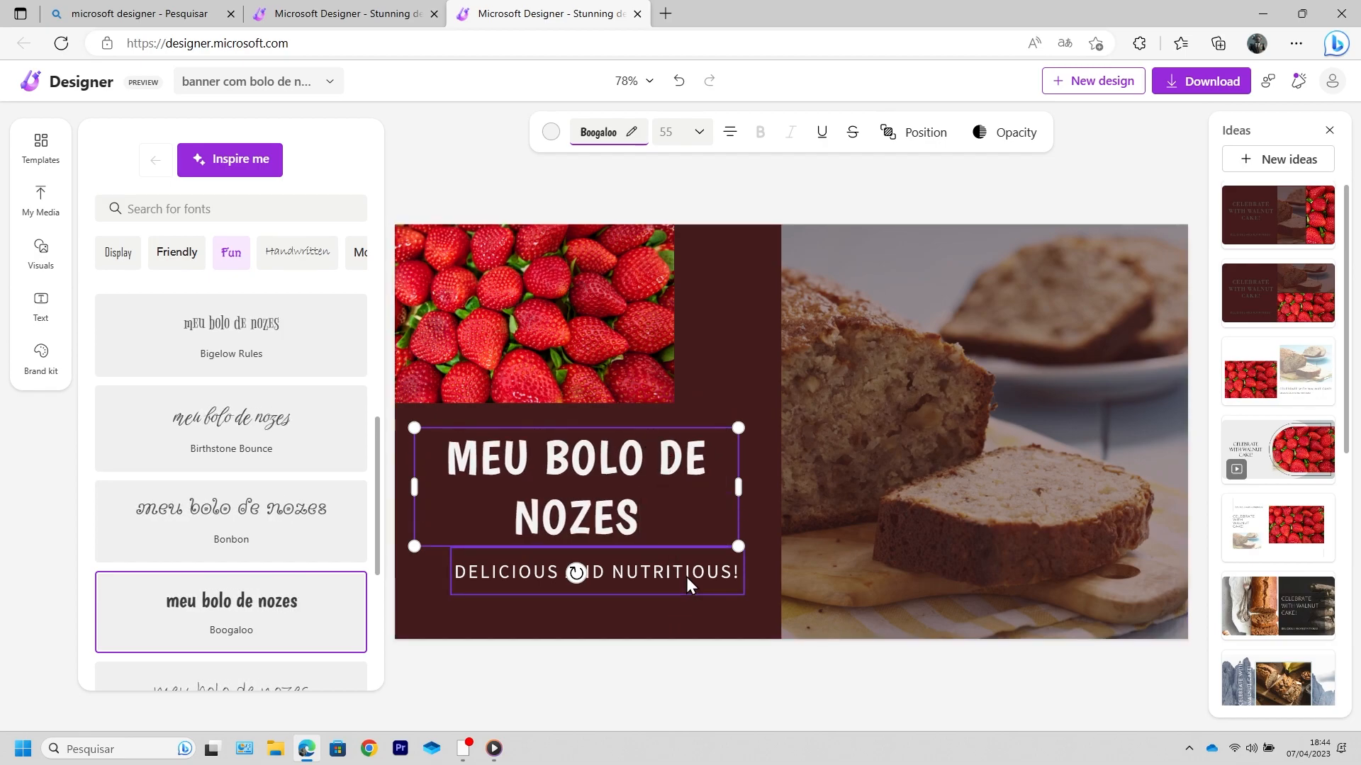
key(Delete)
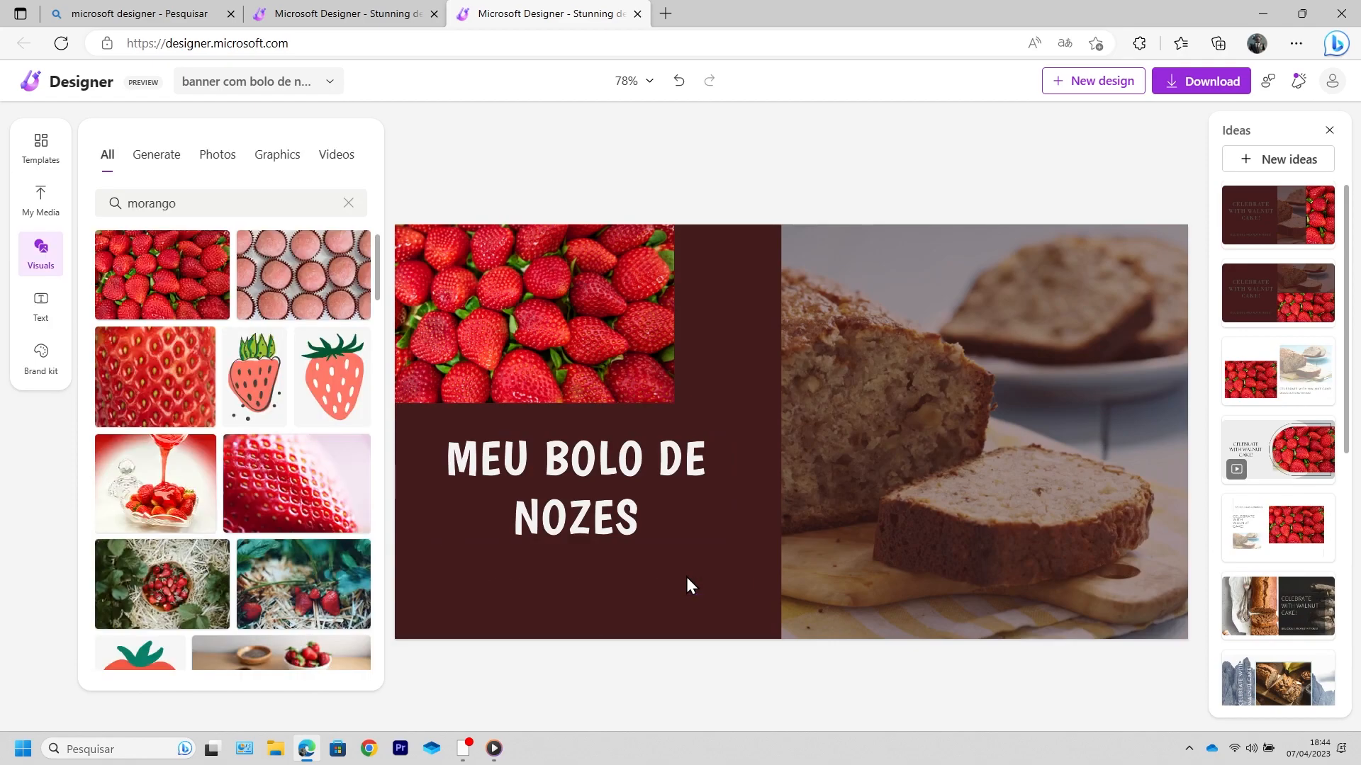
Step: Move the headline aside onto the cake photo and enlarge the strawberry photo to the cake photo's edge and the banner's full height
click(625, 342)
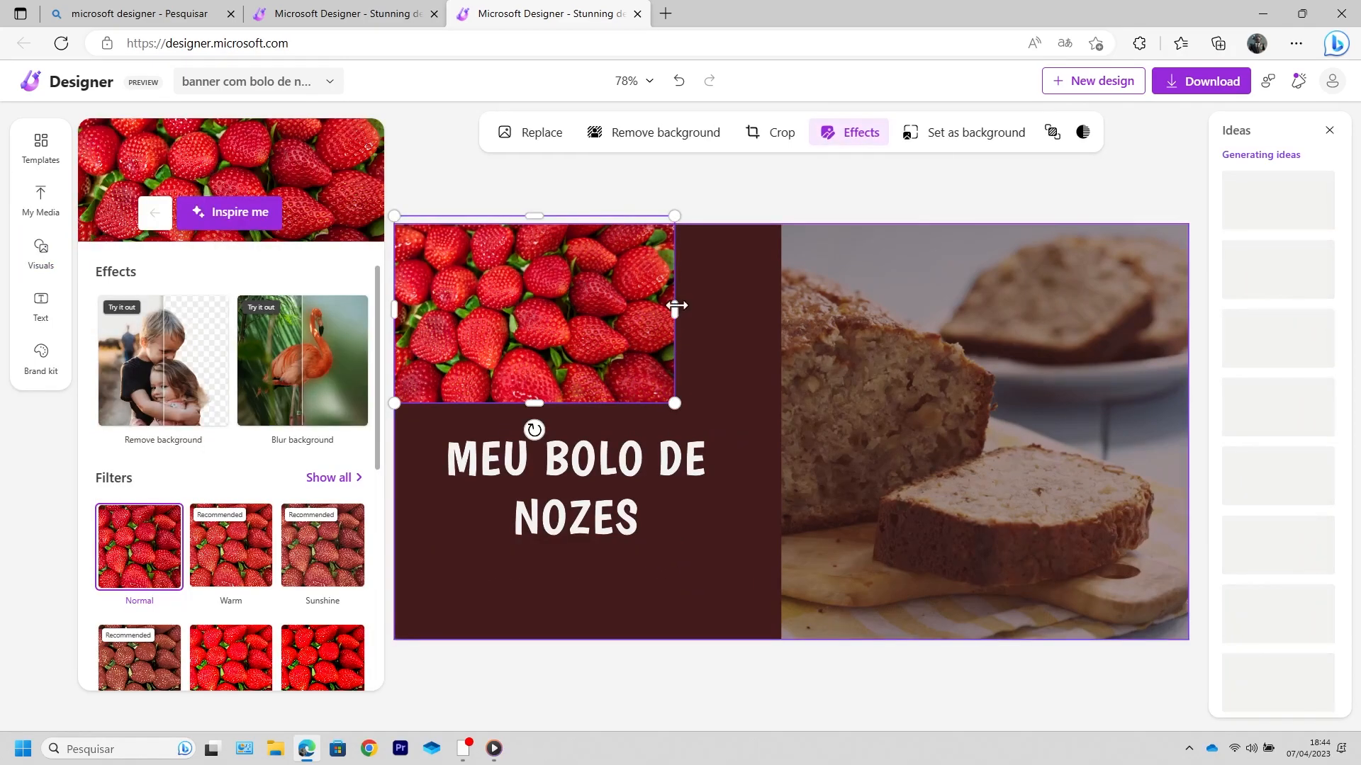
drag(677, 305, 781, 305)
mouse_move(650, 277)
mouse_down()
mouse_move(665, 303)
mouse_move(661, 286)
mouse_up()
click(595, 453)
drag(595, 453, 916, 476)
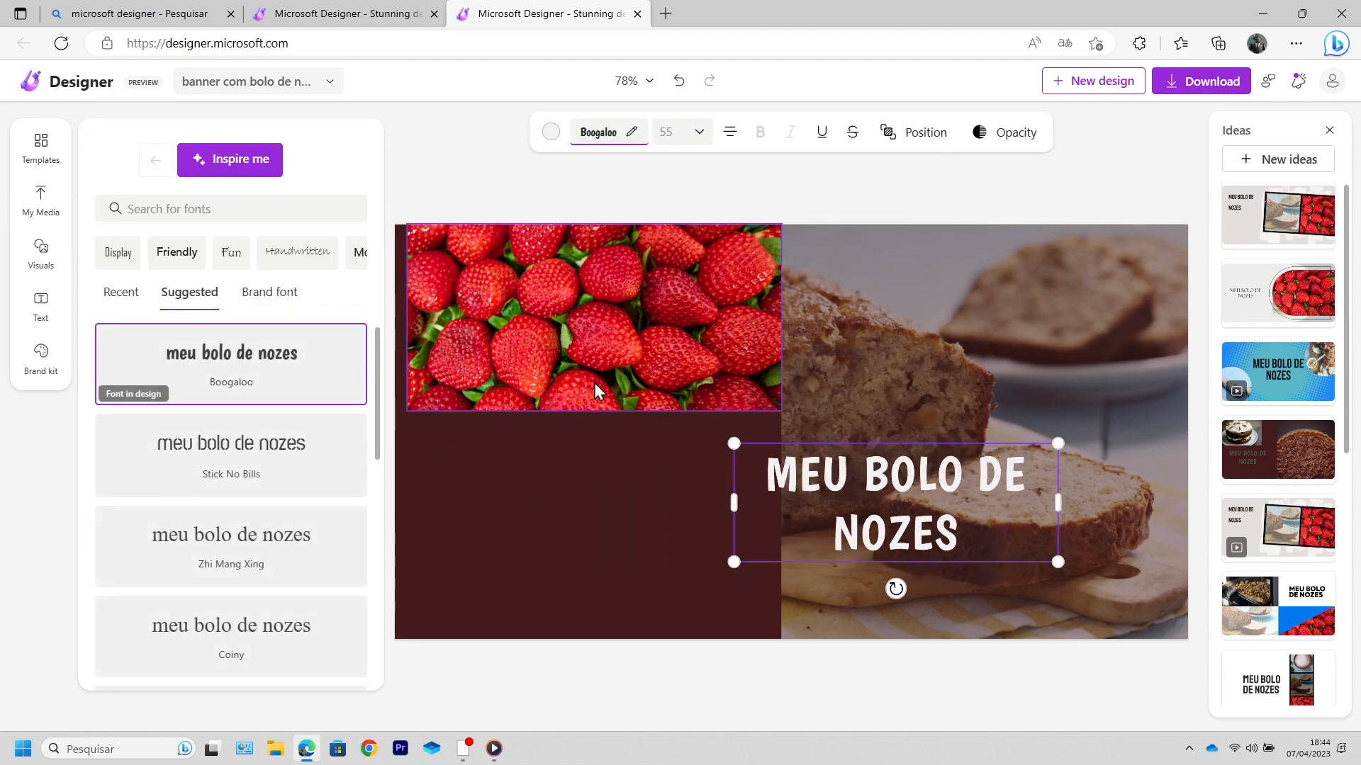
click(599, 408)
drag(596, 411, 580, 642)
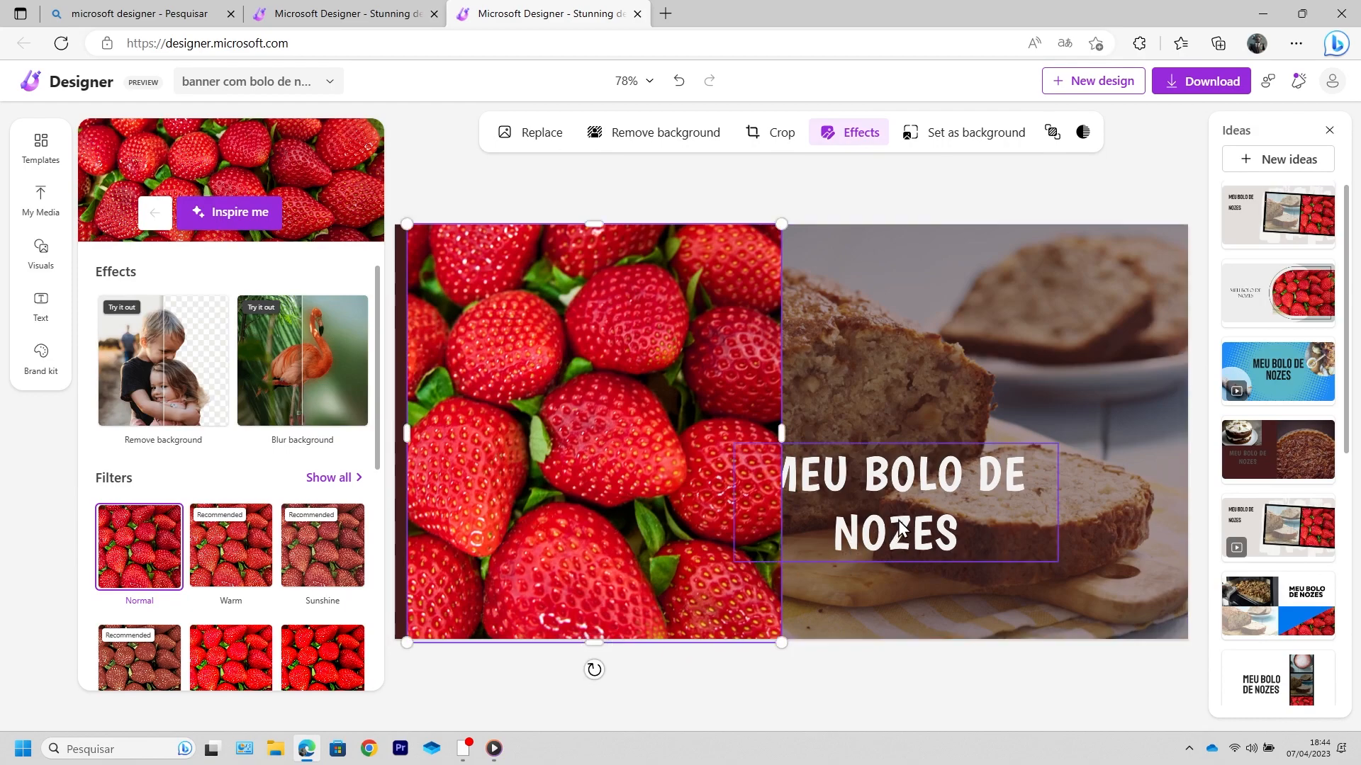
Step: Move the headline onto the lower part of the strawberry photo and send that photo to the back
drag(737, 498, 597, 508)
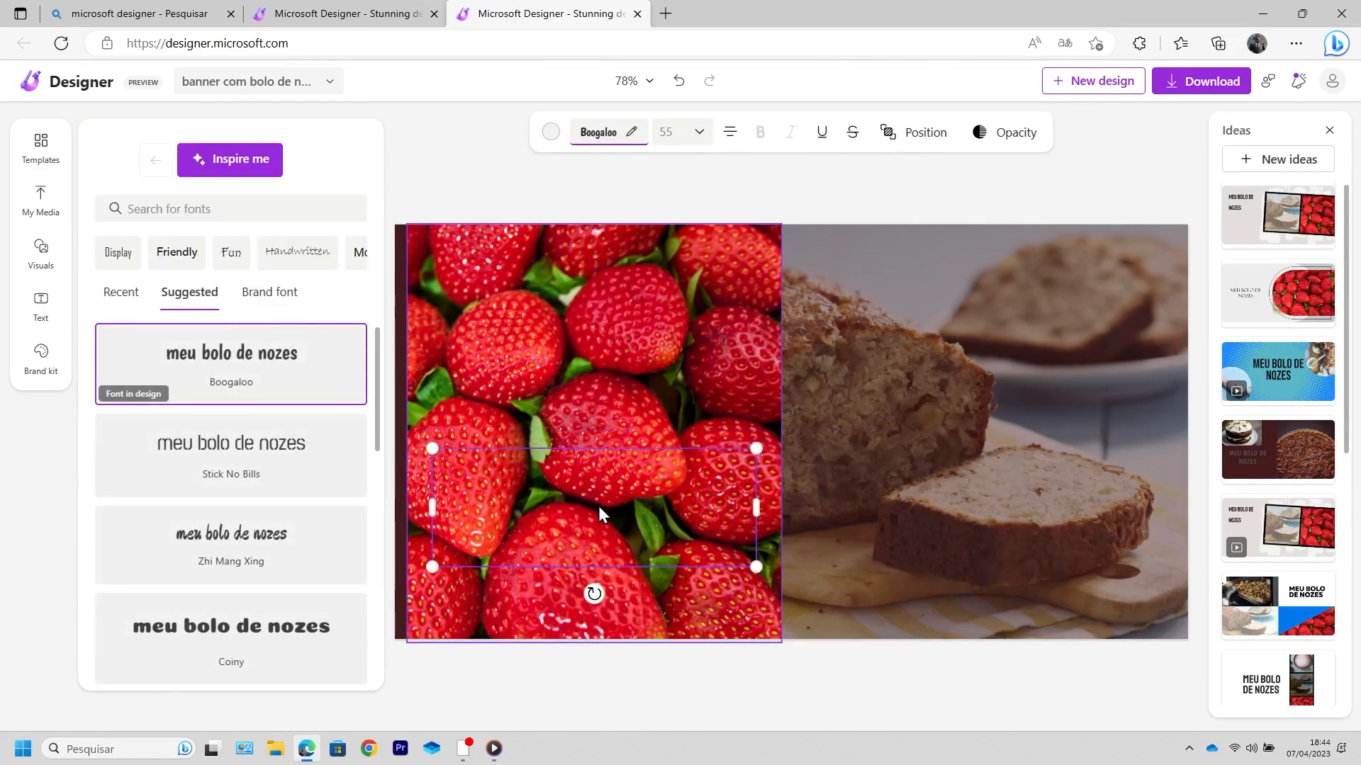
right_click(607, 494)
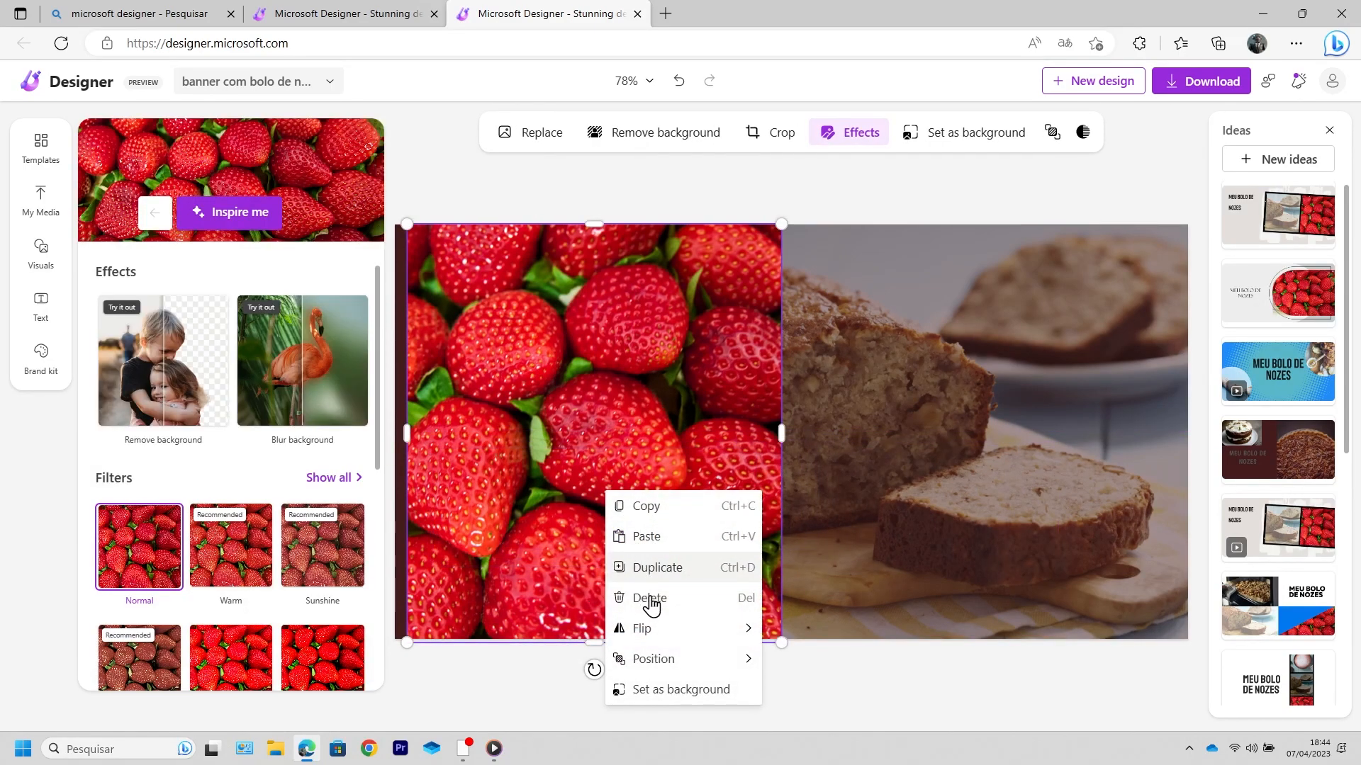
mouse_move(703, 668)
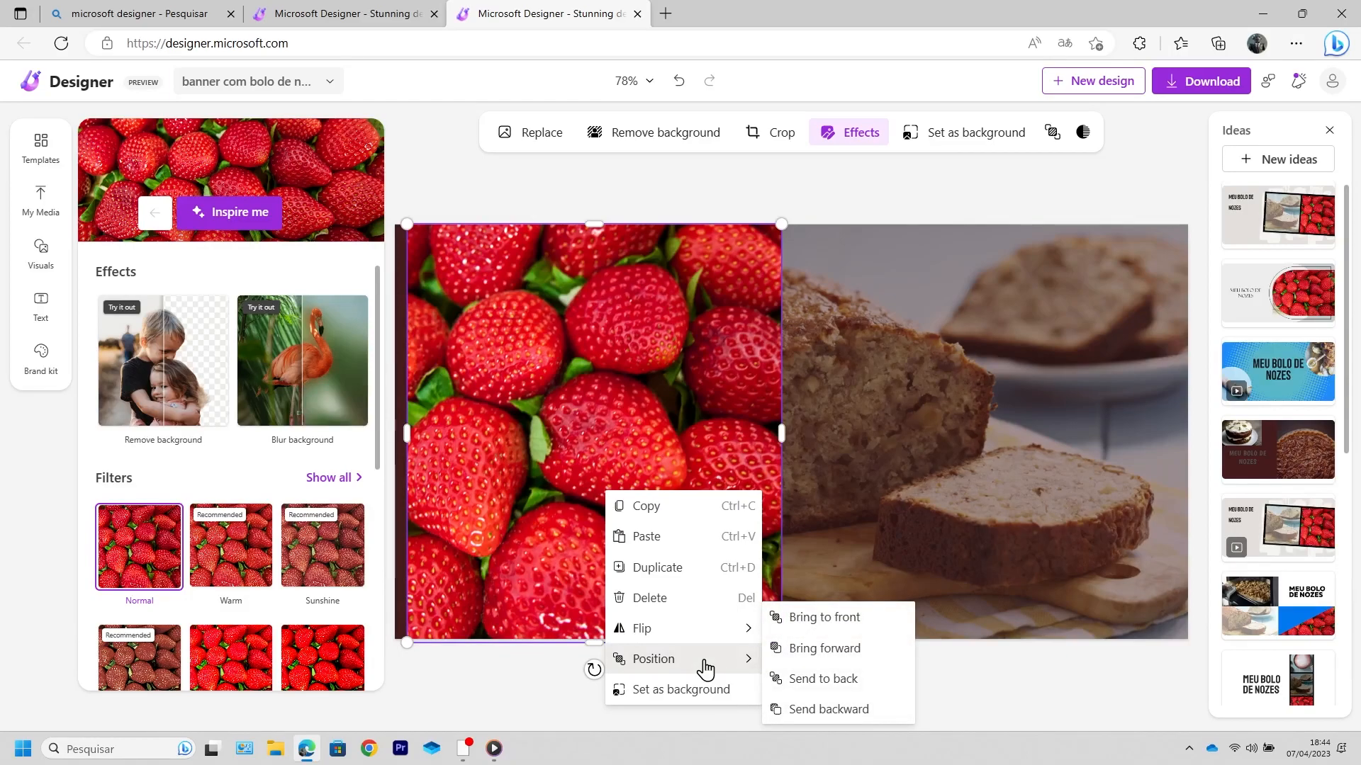
click(810, 618)
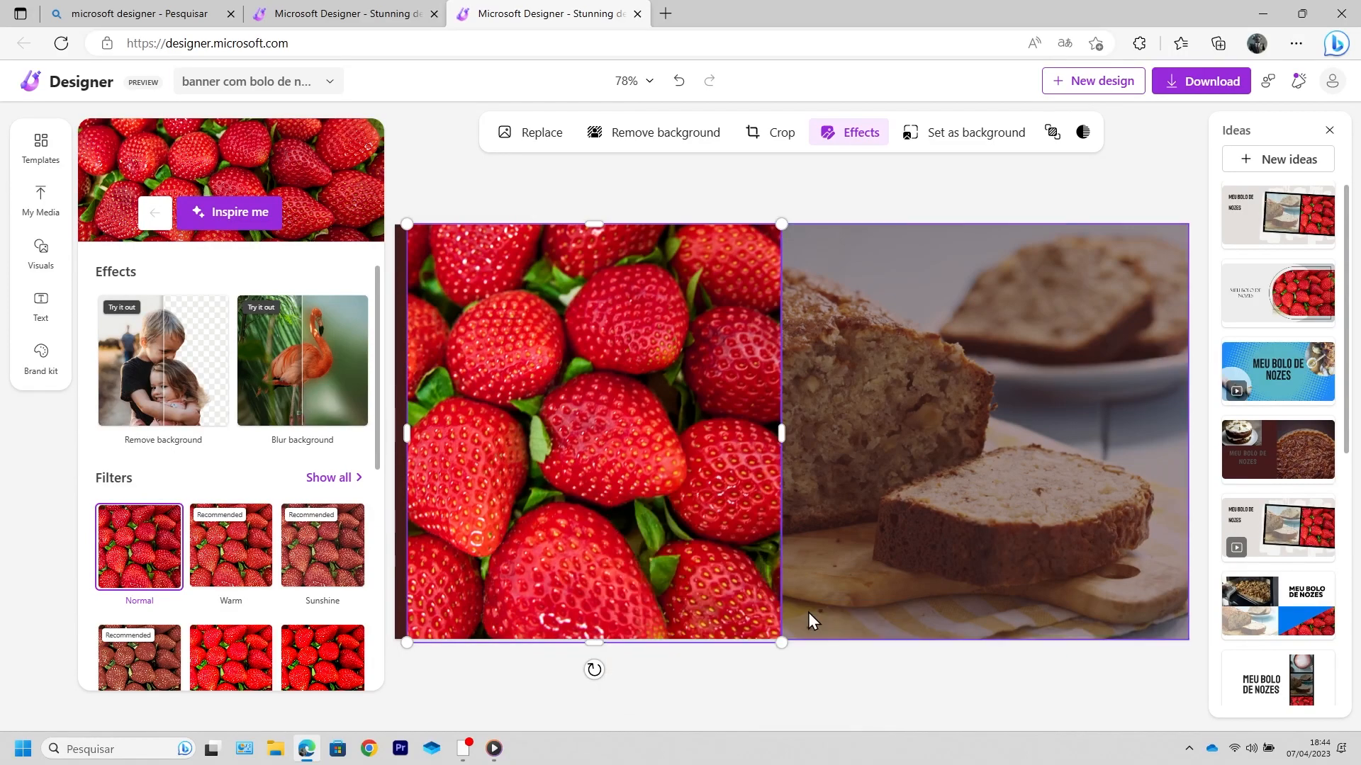
right_click(634, 412)
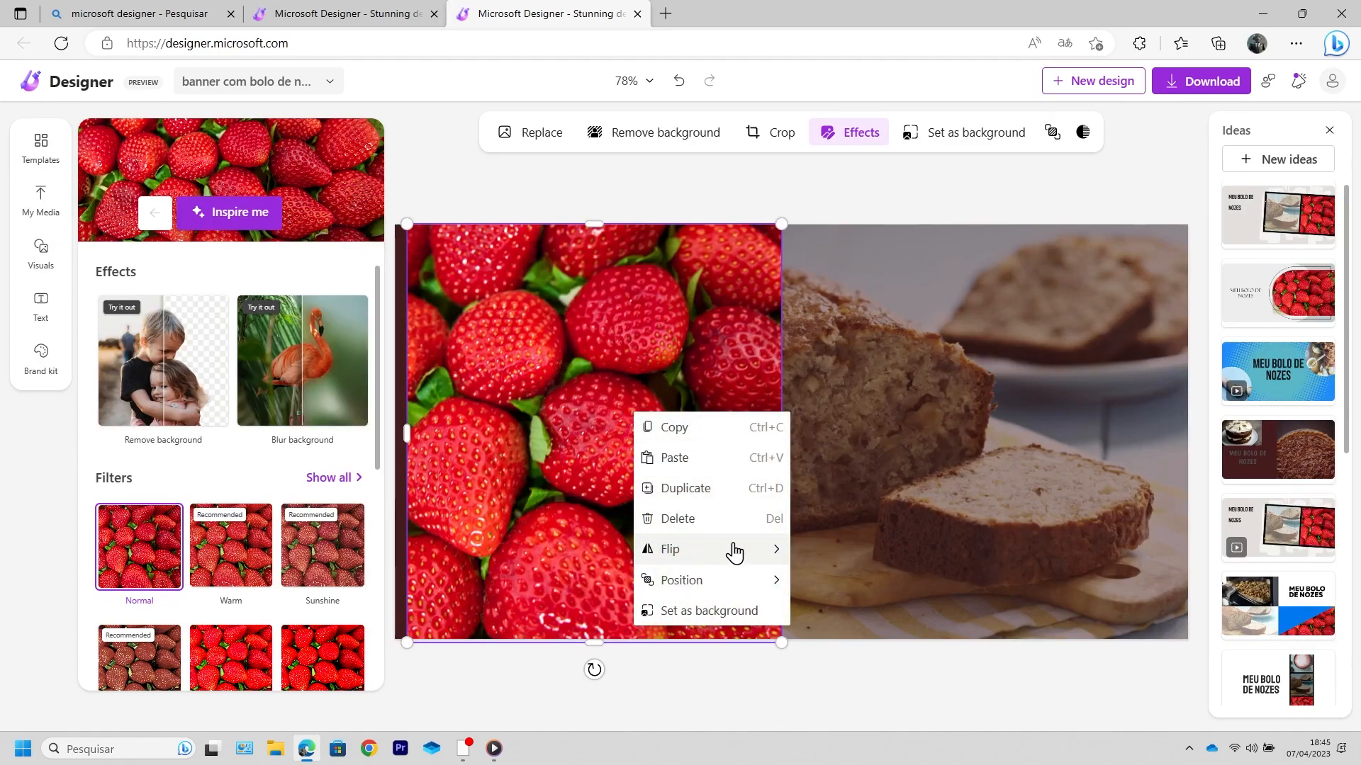
mouse_move(782, 594)
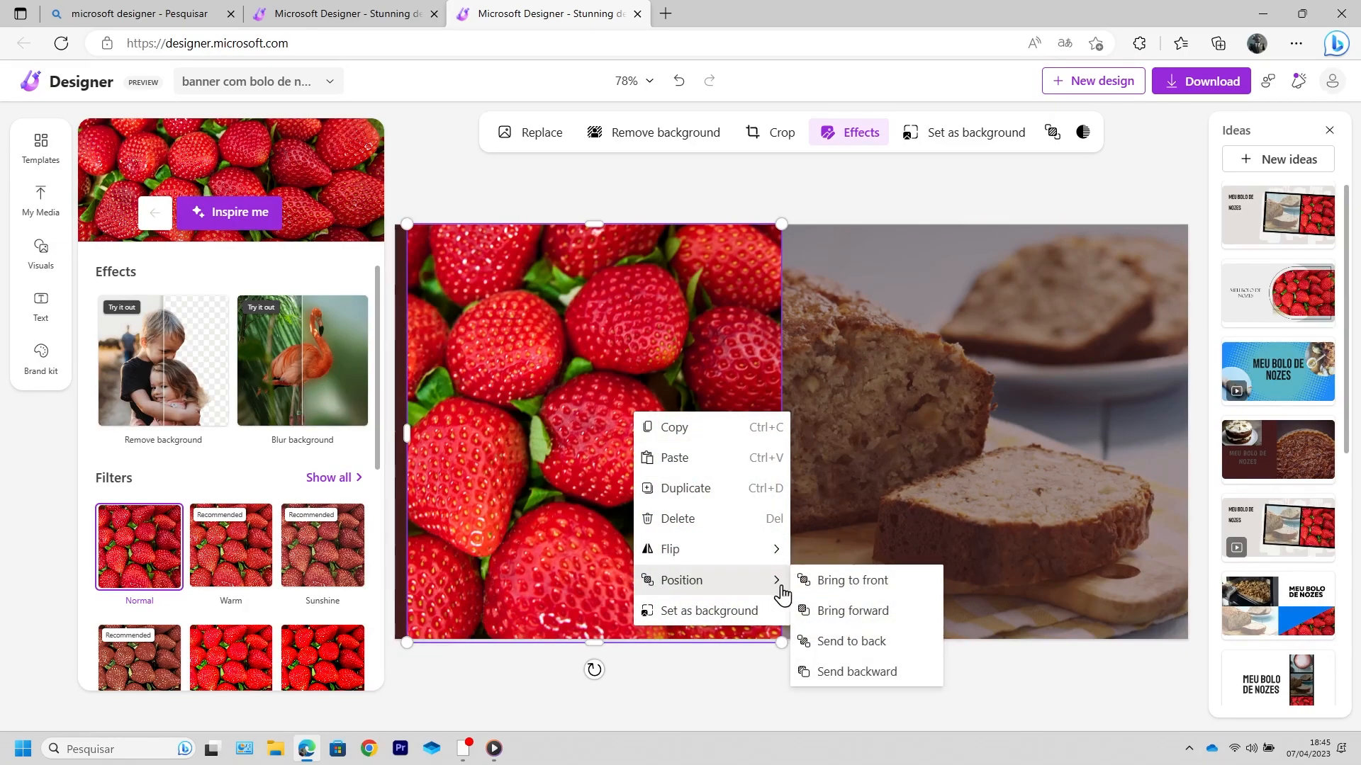
click(872, 645)
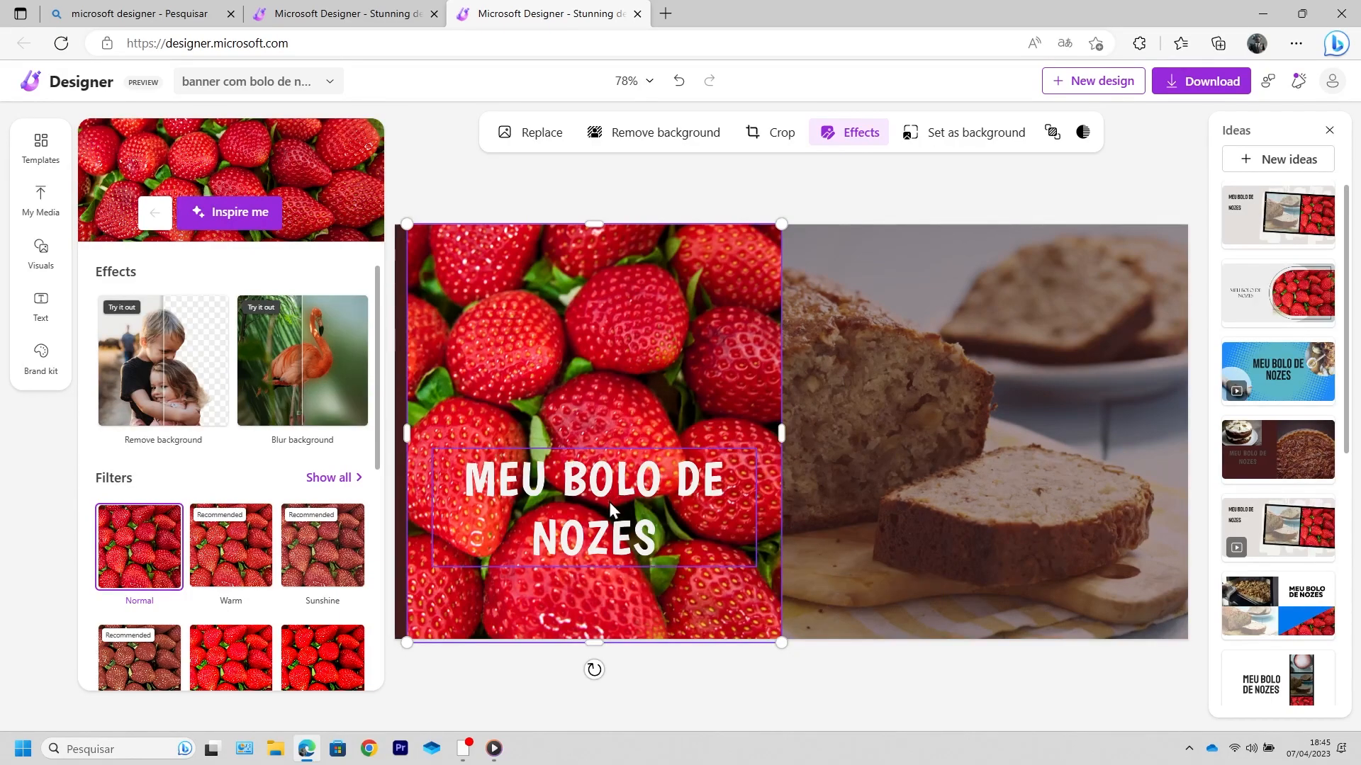
drag(609, 500, 609, 524)
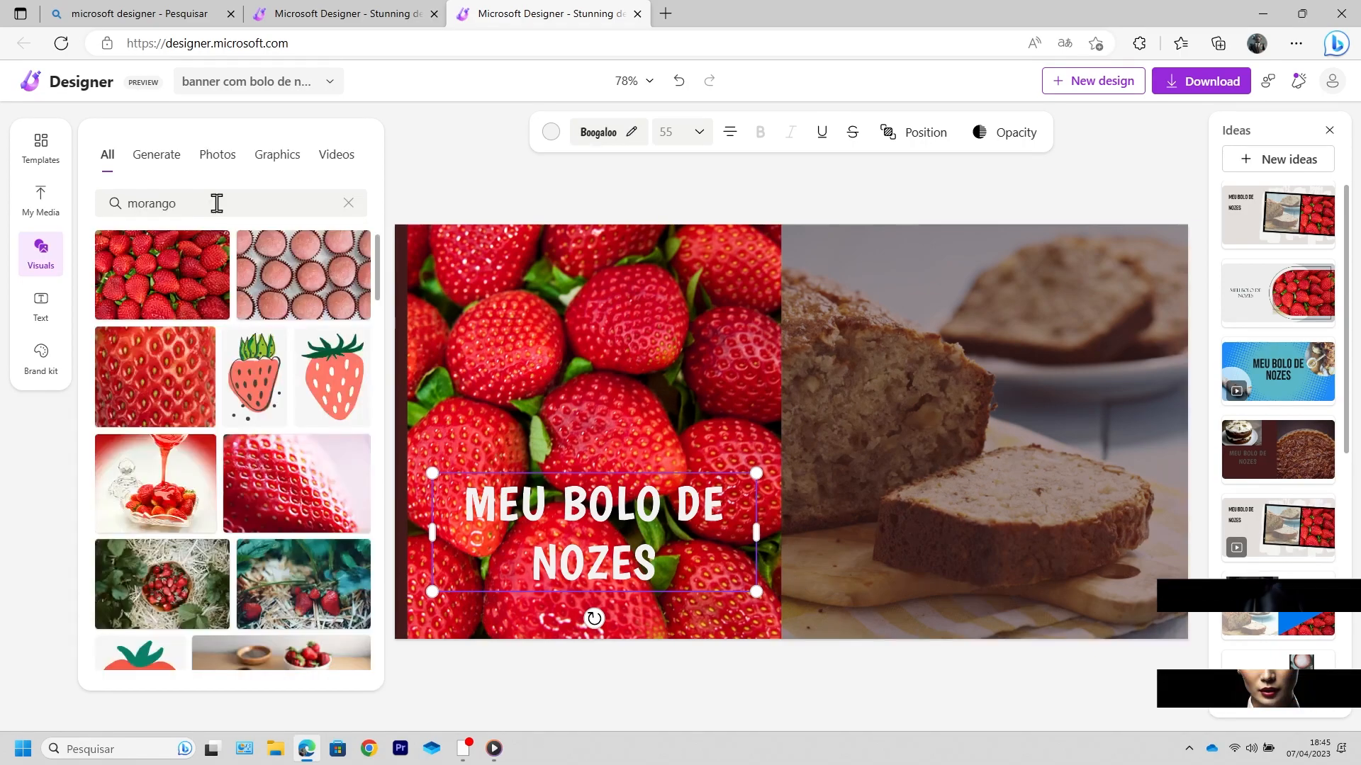
Step: Search the visuals for "senhora idosa feliz", insert the photo of the smiling white-haired woman over the cake photo, and shrink it slightly
click(348, 204)
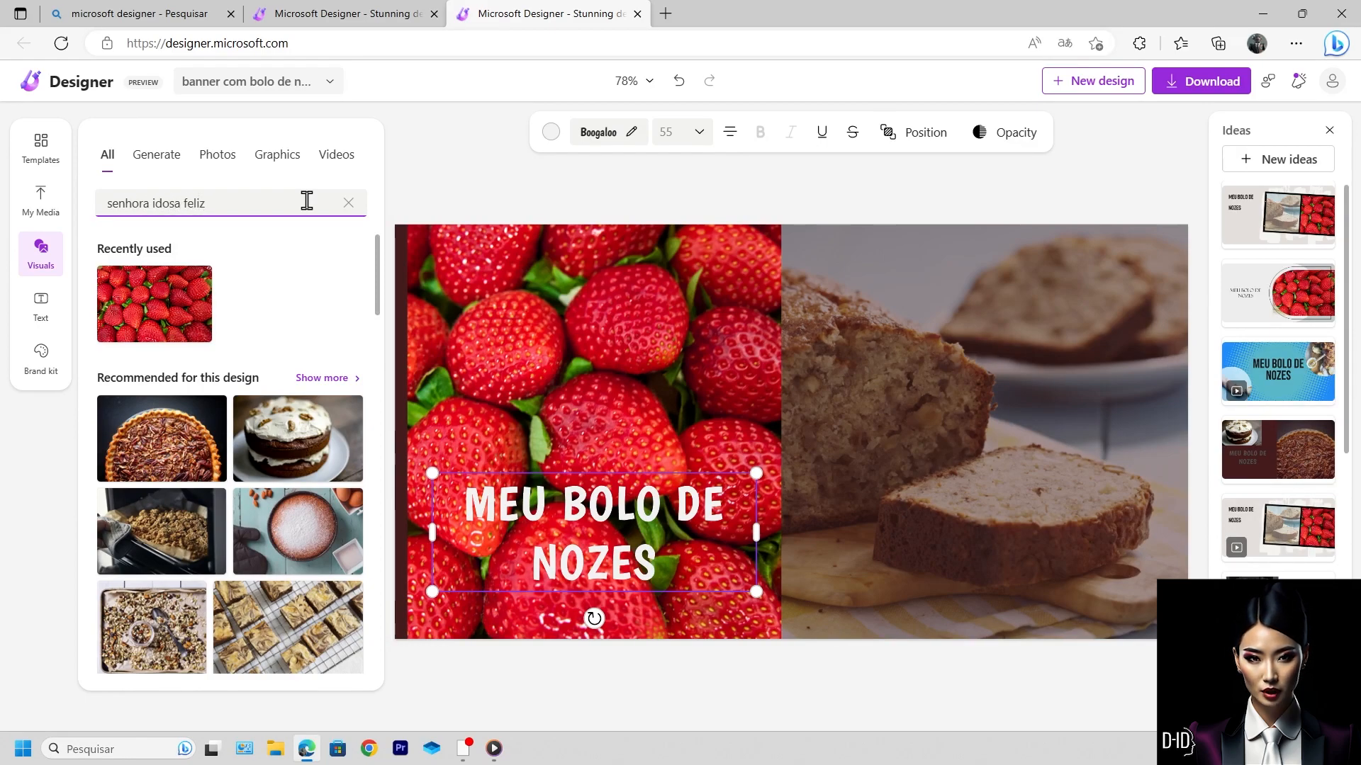
key(Return)
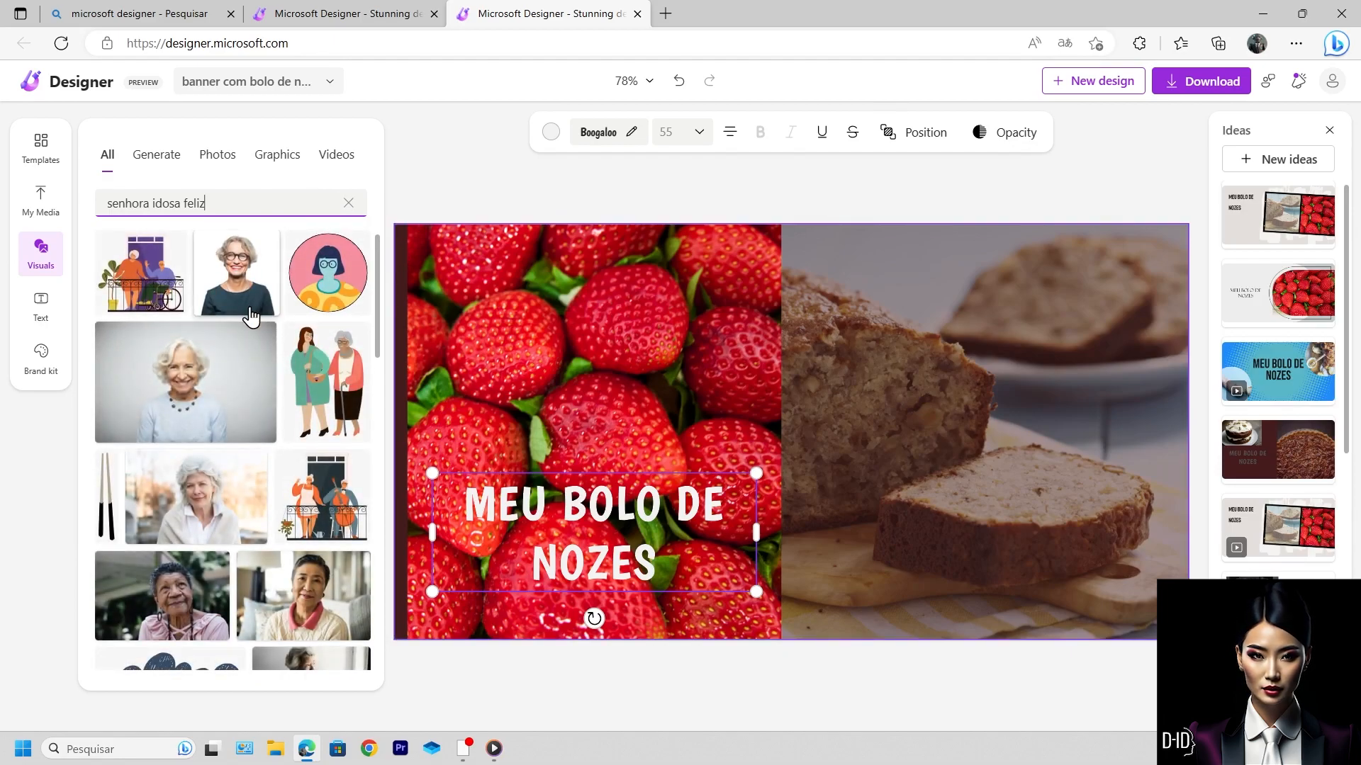
drag(202, 377, 682, 518)
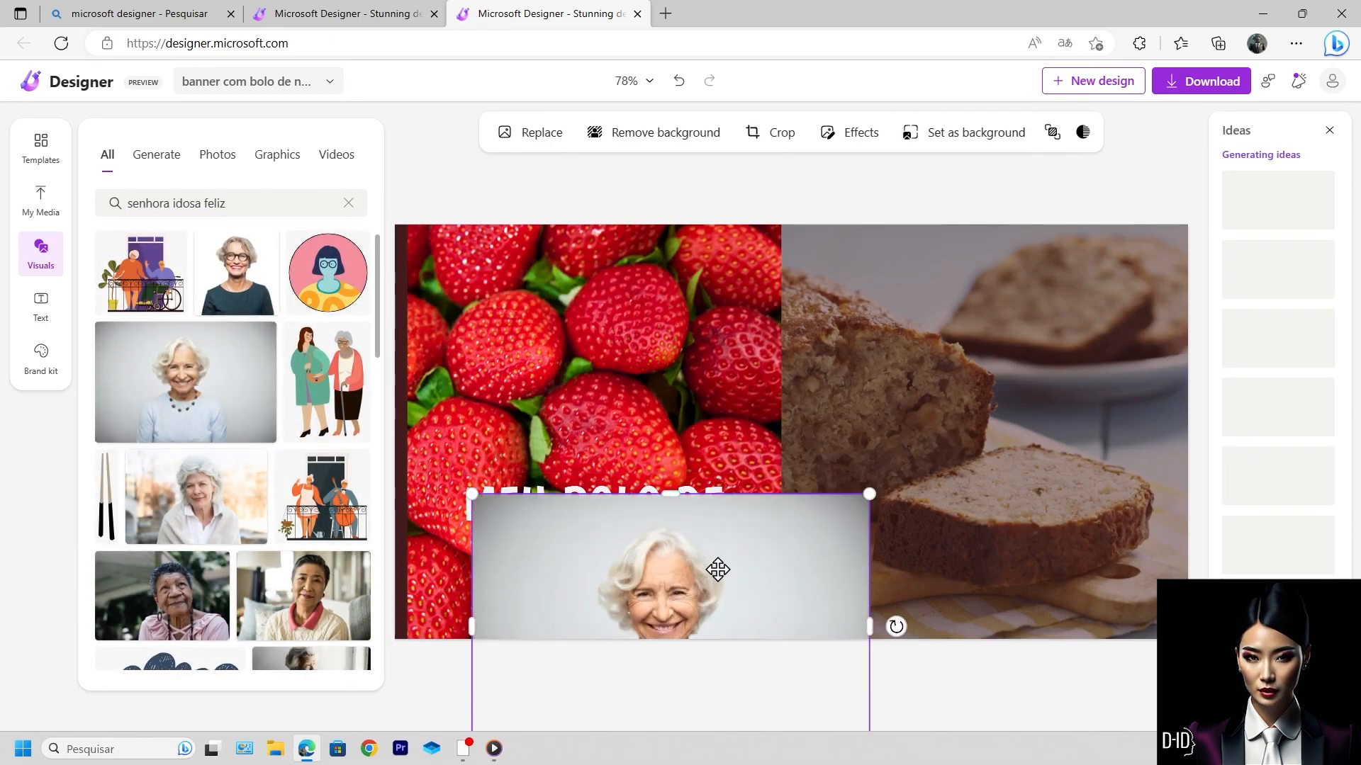
drag(737, 563, 865, 365)
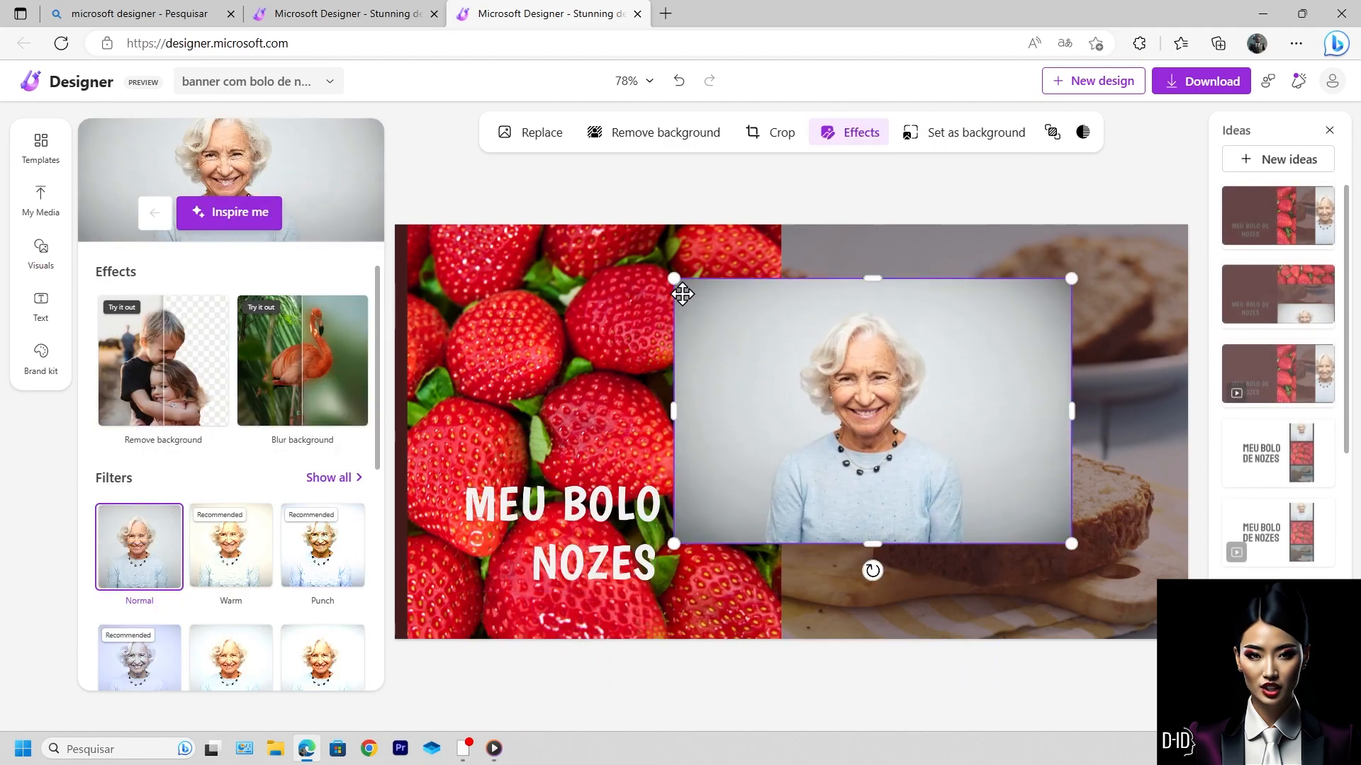
drag(674, 279, 709, 303)
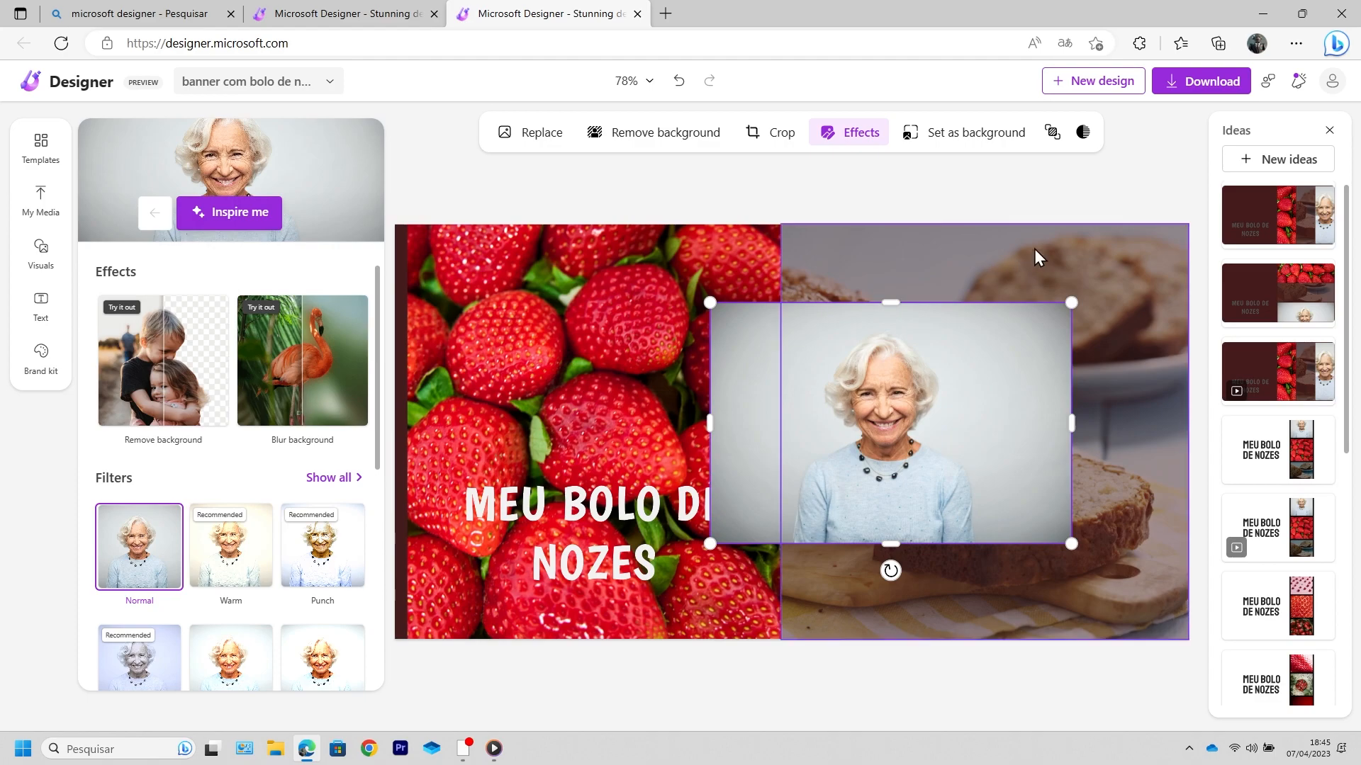
Step: Remove the background from the woman's photo, shrink it, and place it in the banner's lower-right corner
click(681, 137)
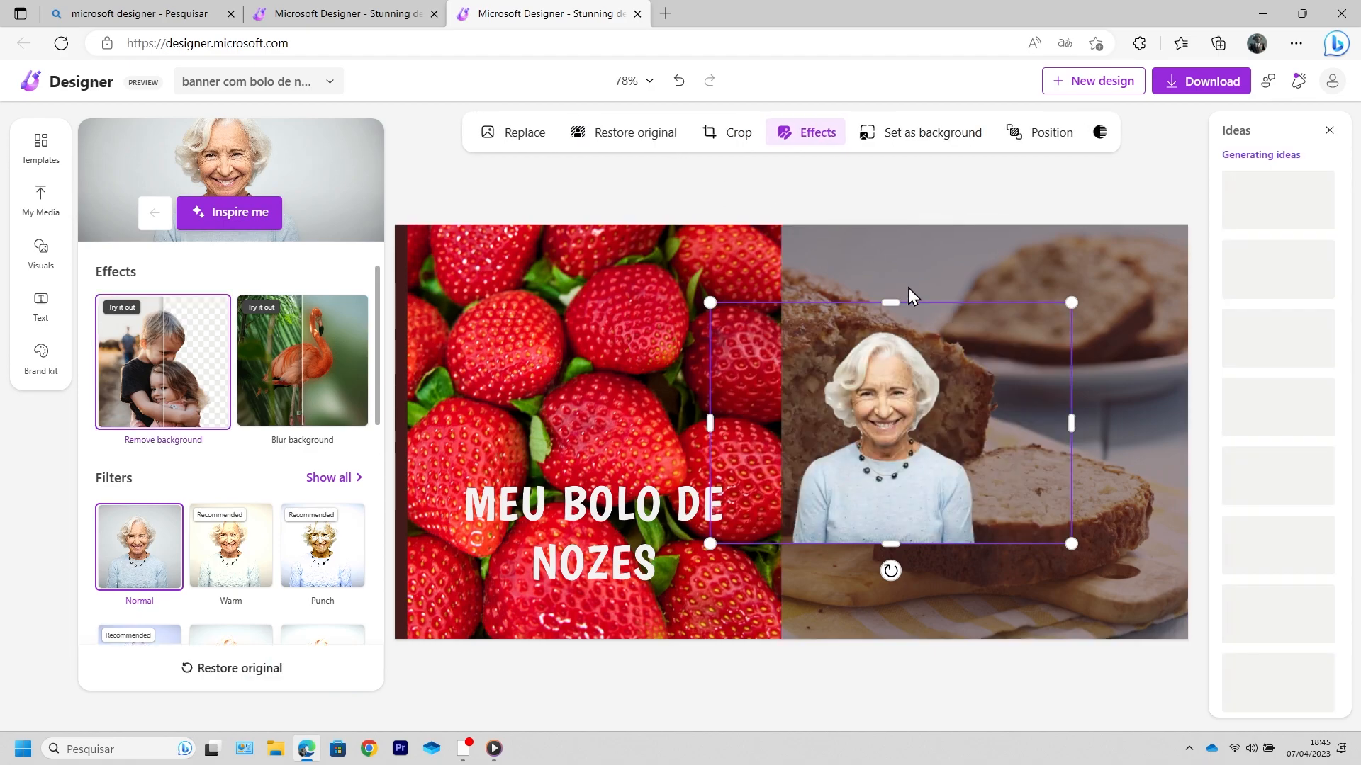
drag(717, 310, 783, 352)
drag(1048, 445, 1099, 513)
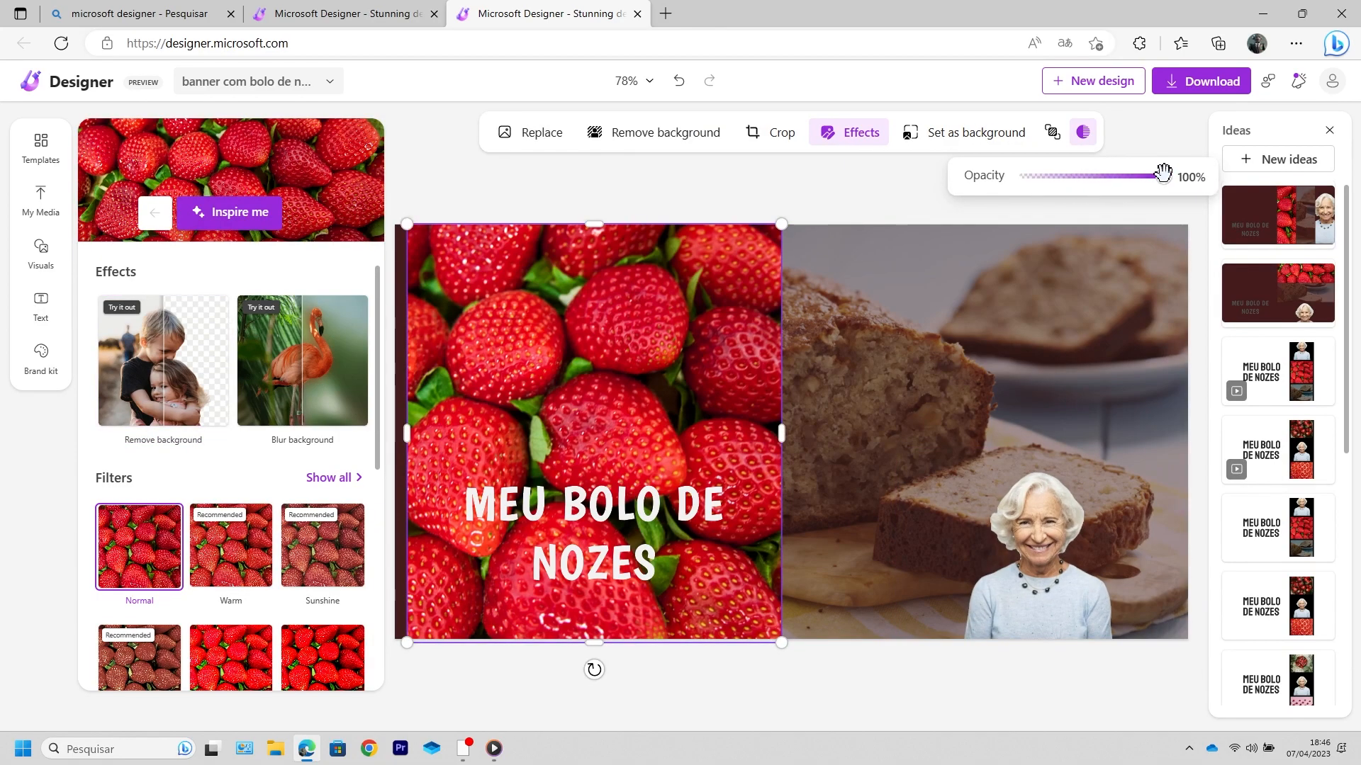
Step: Set the strawberry photo's opacity to 76% and extend the photo to the banner's left edge
drag(1165, 178, 1127, 179)
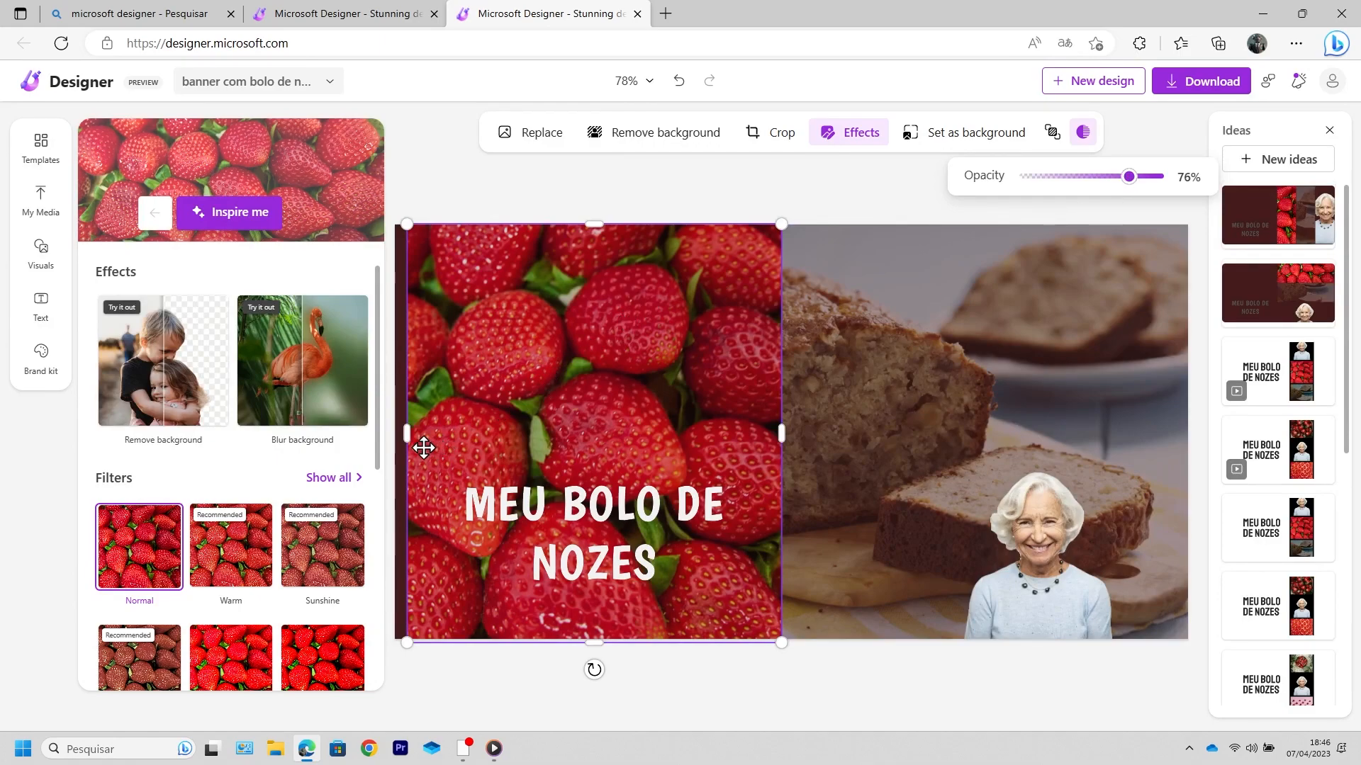
drag(406, 434, 398, 438)
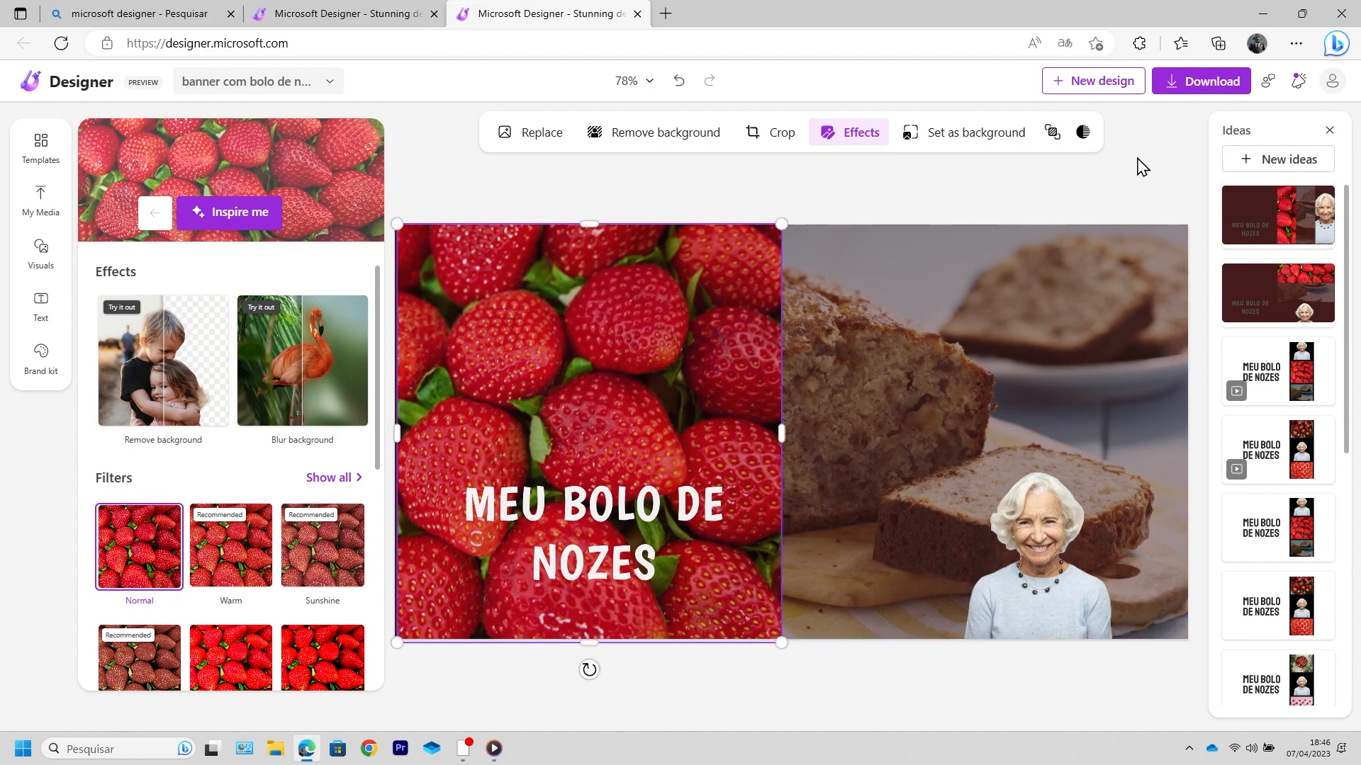
click(857, 134)
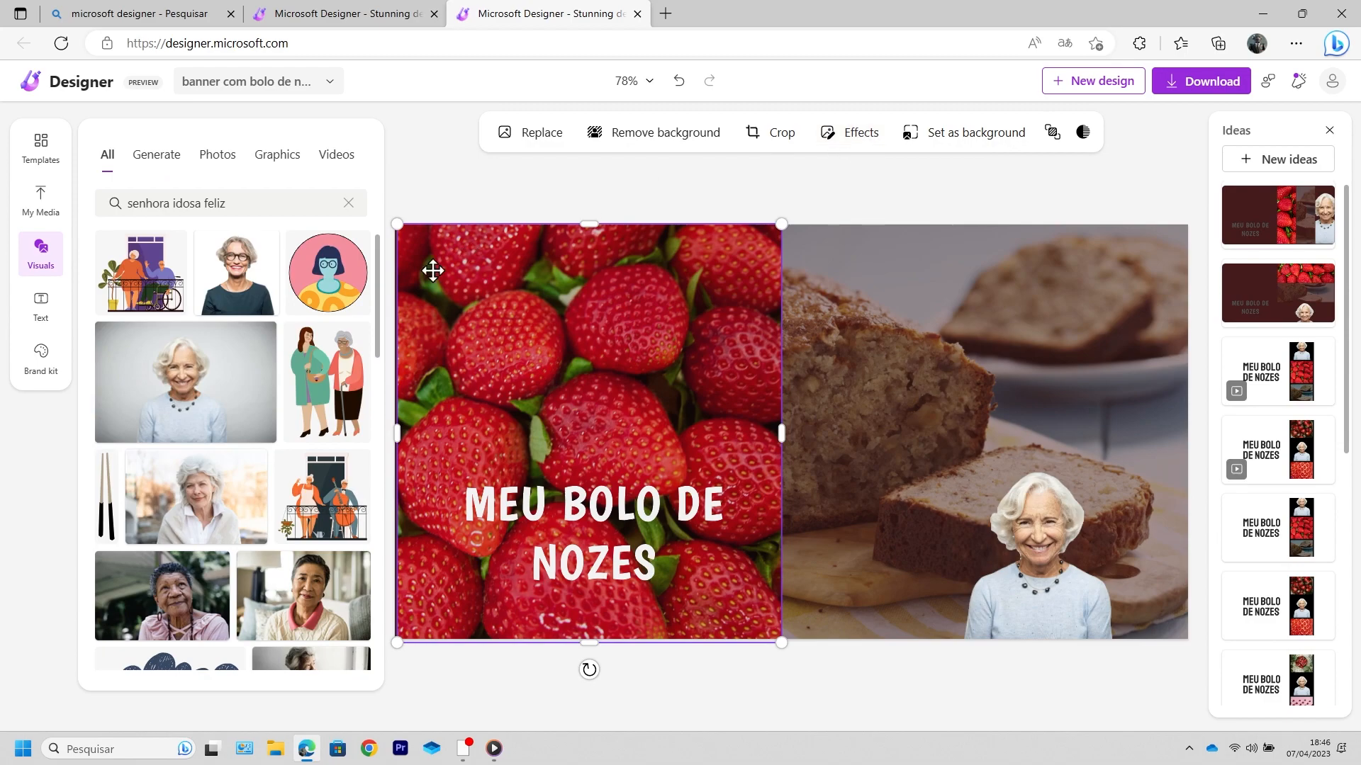
scroll(353, 345, down, 3)
scroll(352, 333, up, 2)
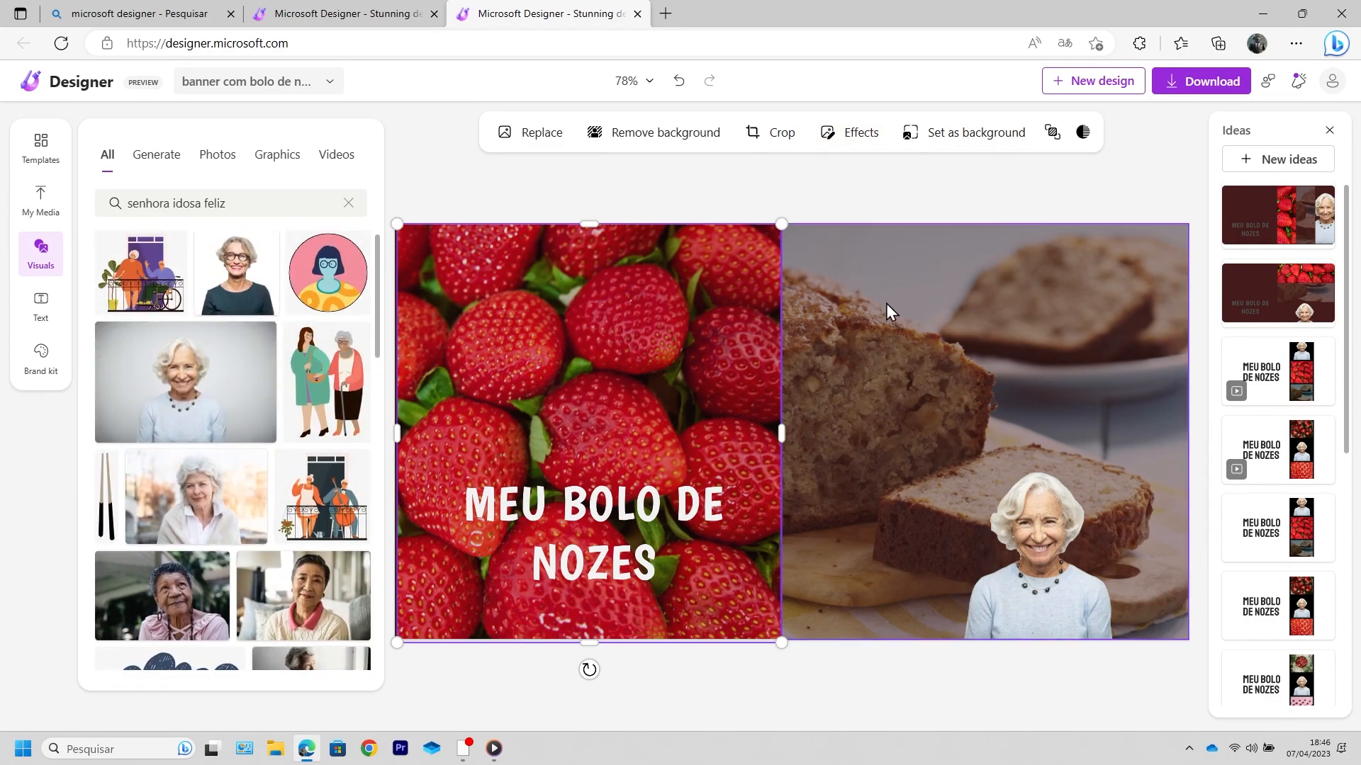
click(903, 321)
click(1056, 552)
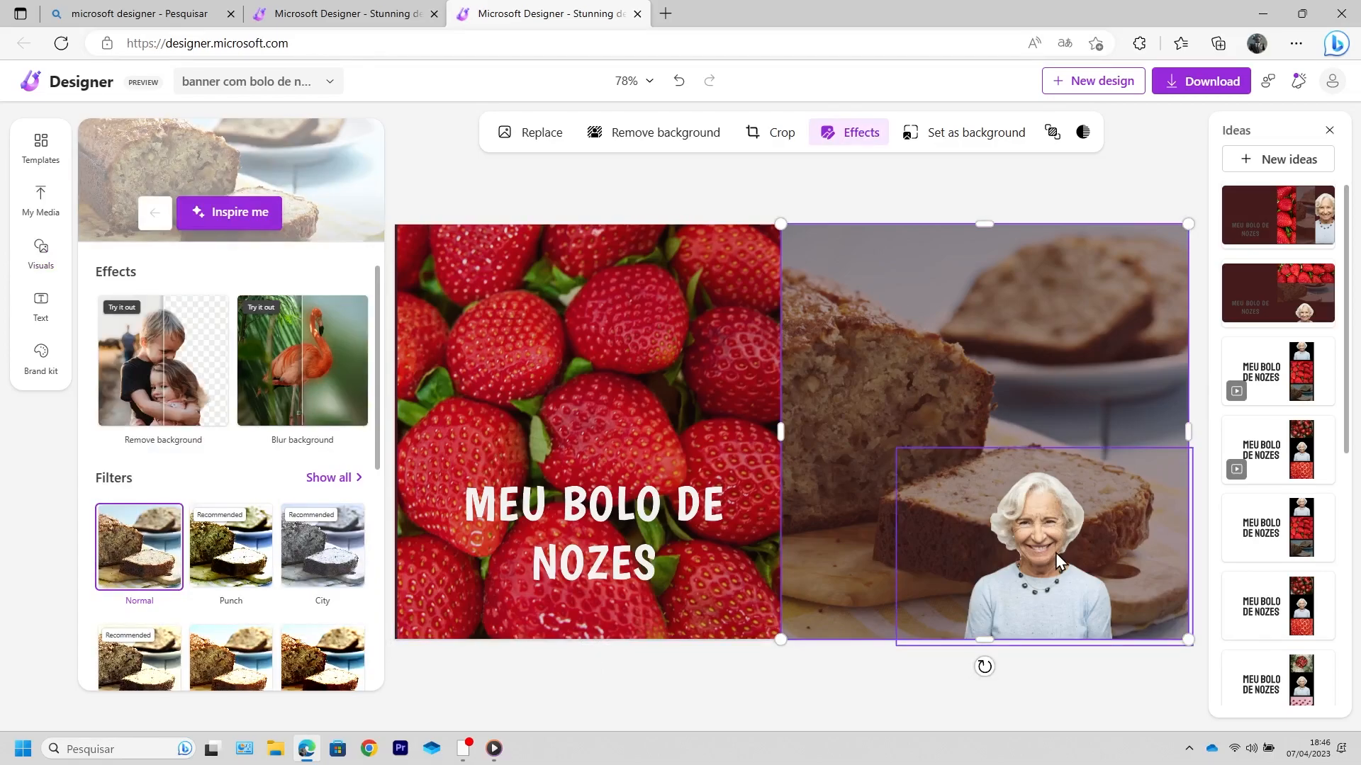
click(1100, 135)
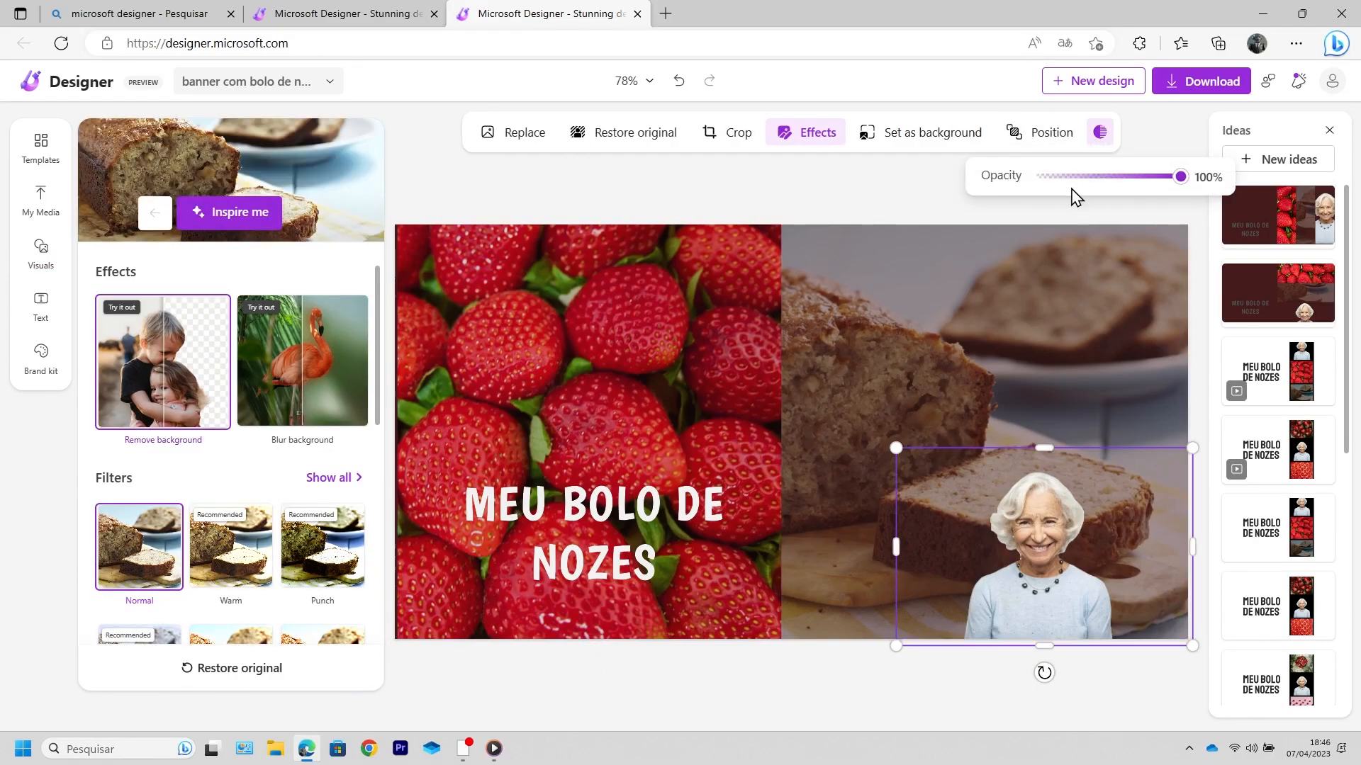
Step: Try the suggested layout with the strawberry, cake and woman photos as side-by-side strips, and undo it
click(921, 283)
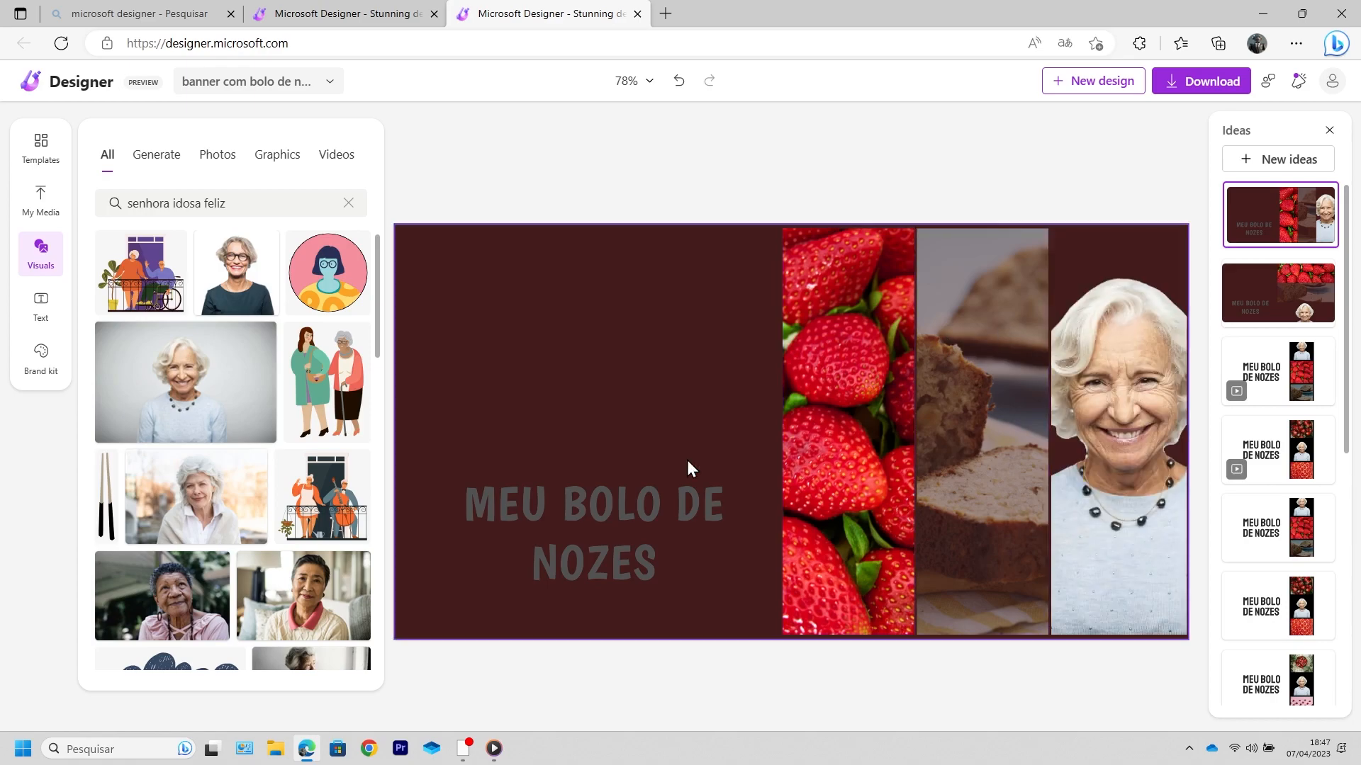
click(1308, 392)
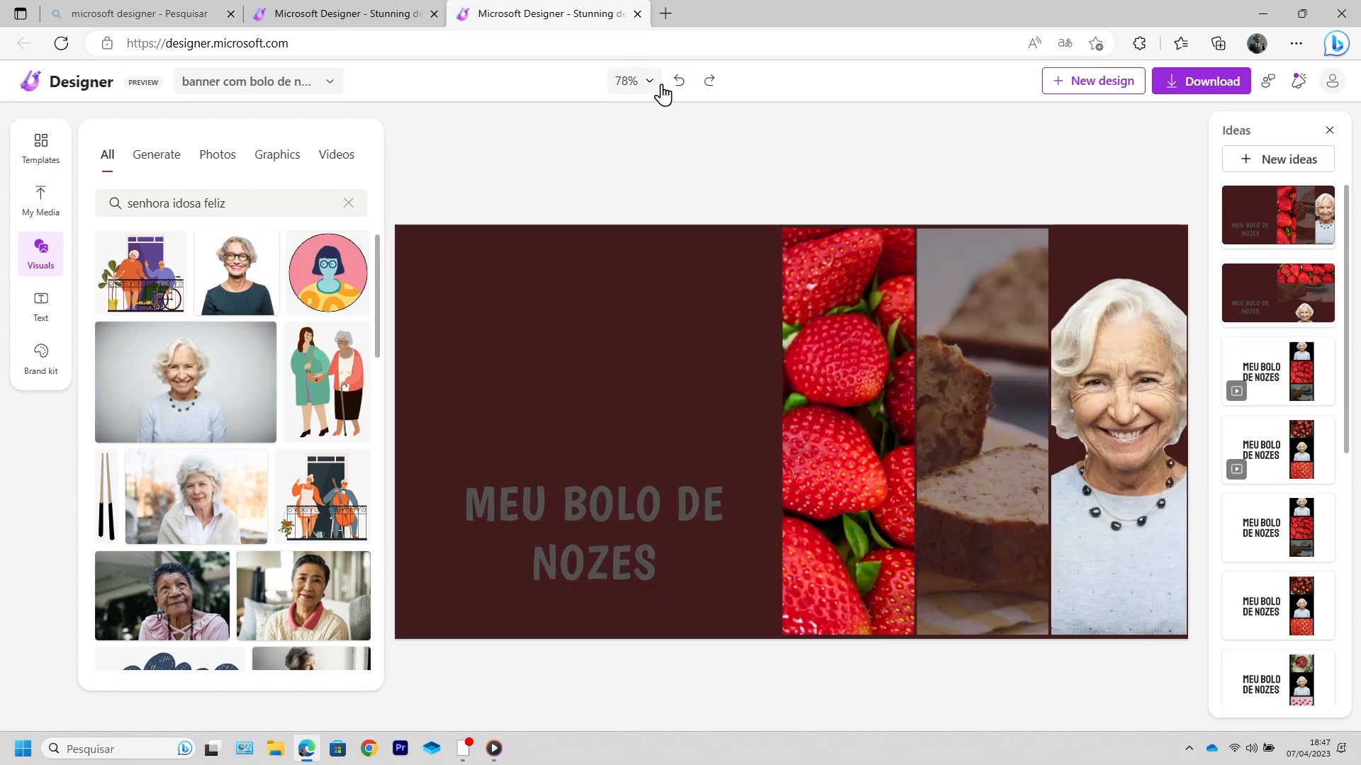
click(660, 85)
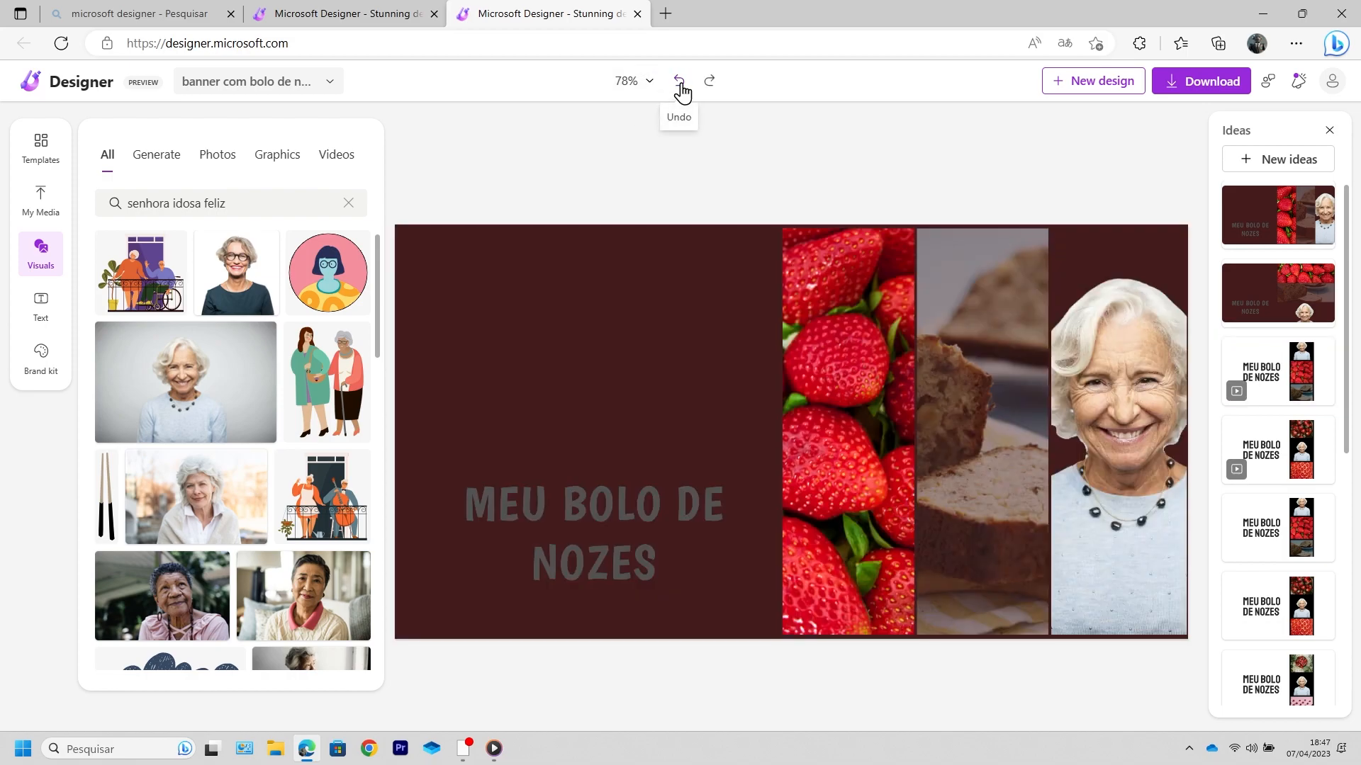
click(681, 85)
Step: Apply the Playfair Display and Tw Cen MT brand style with its colors to the banner
click(41, 358)
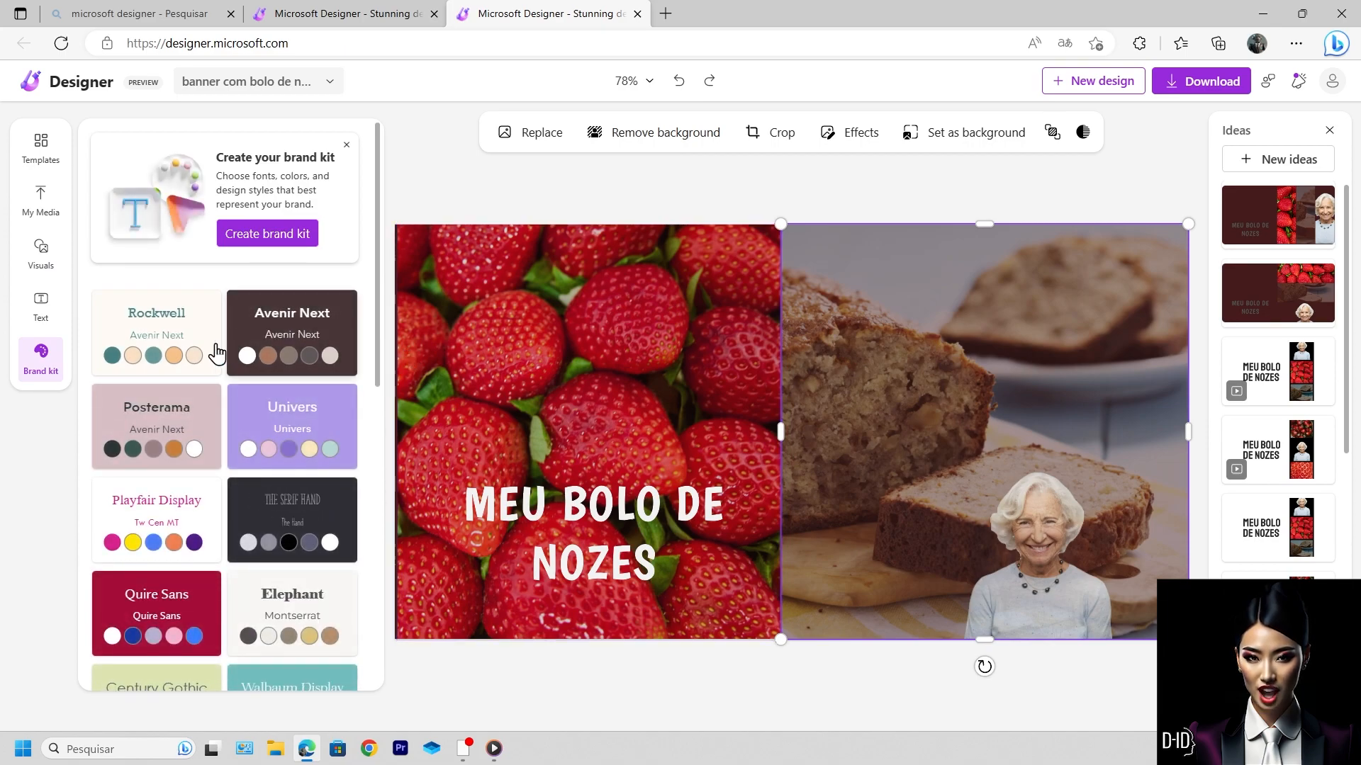
scroll(234, 333, down, 1)
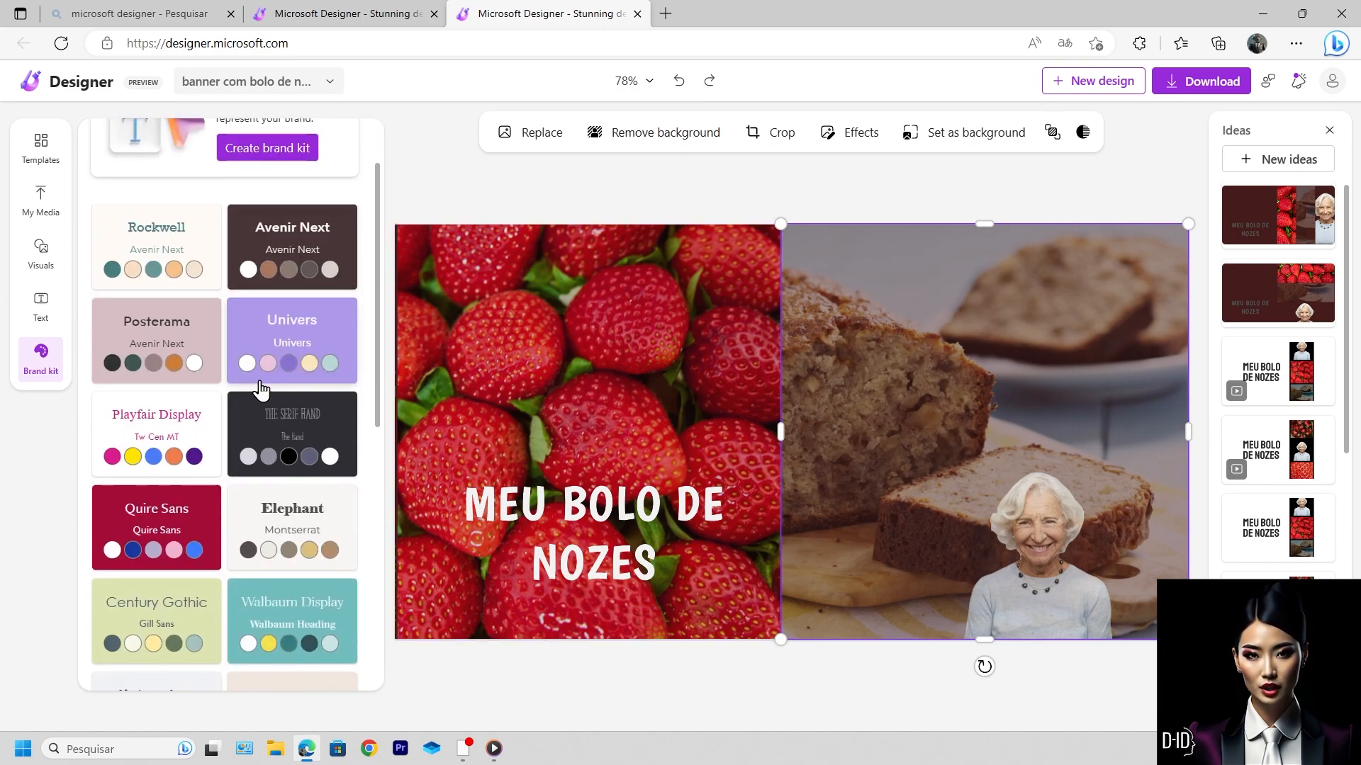
mouse_move(153, 435)
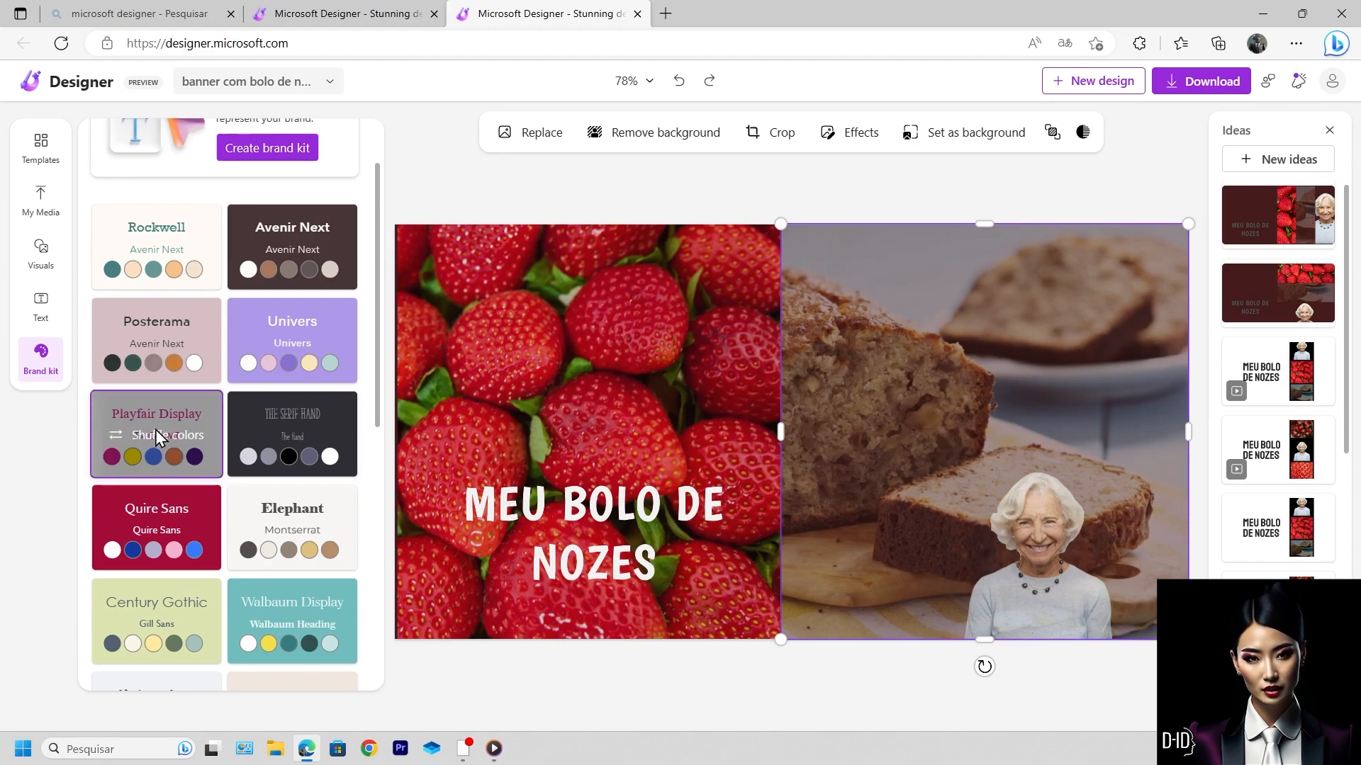
click(156, 430)
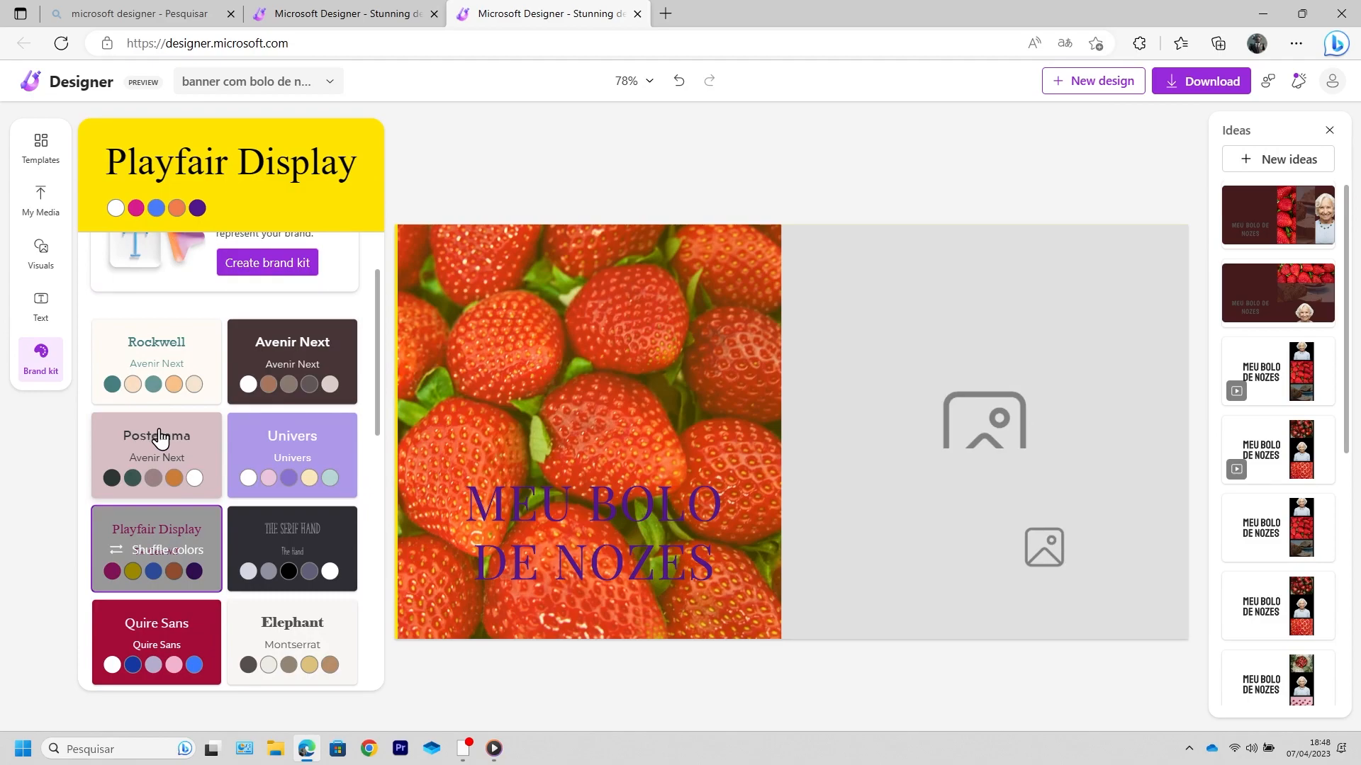
Step: Try The Serif Hand brand style on the banner, and undo the recent brand style changes
mouse_move(305, 547)
click(304, 547)
scroll(306, 524, down, 4)
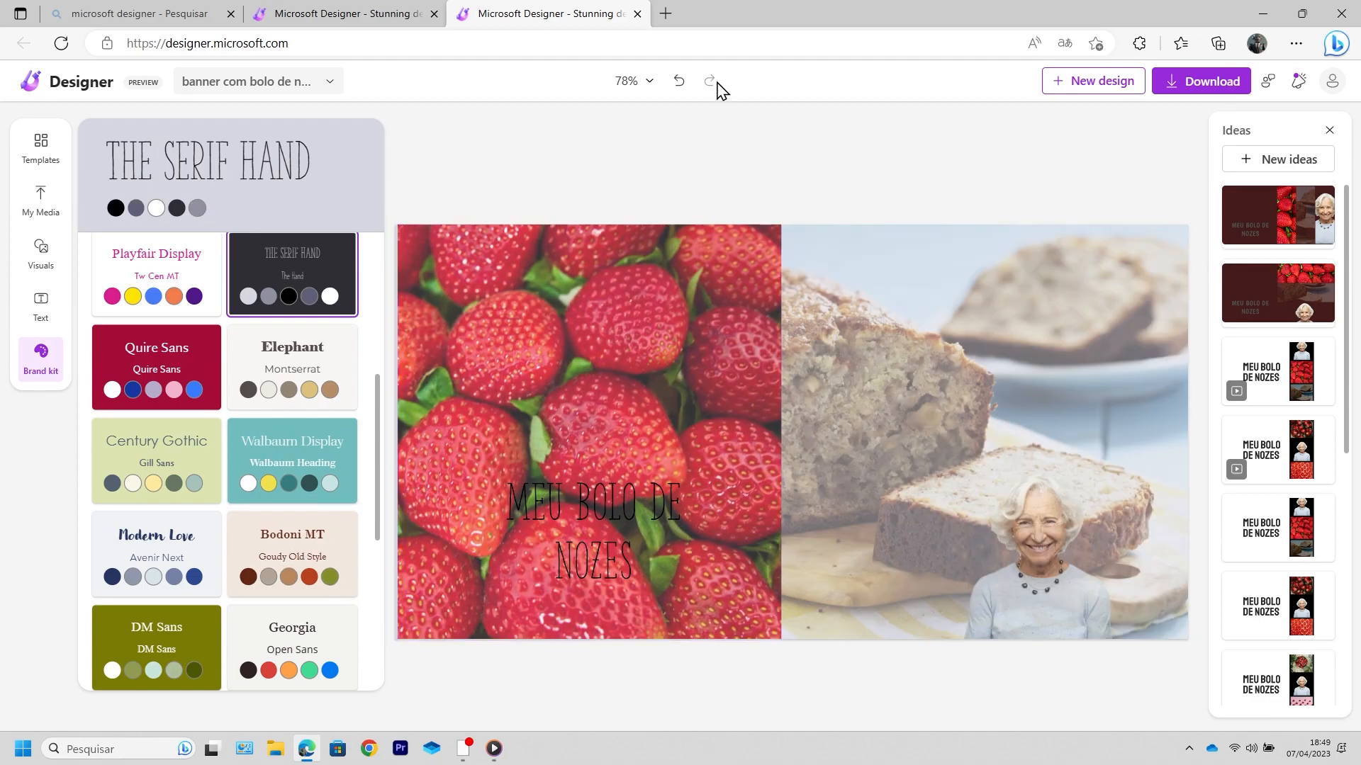
click(680, 82)
click(679, 82)
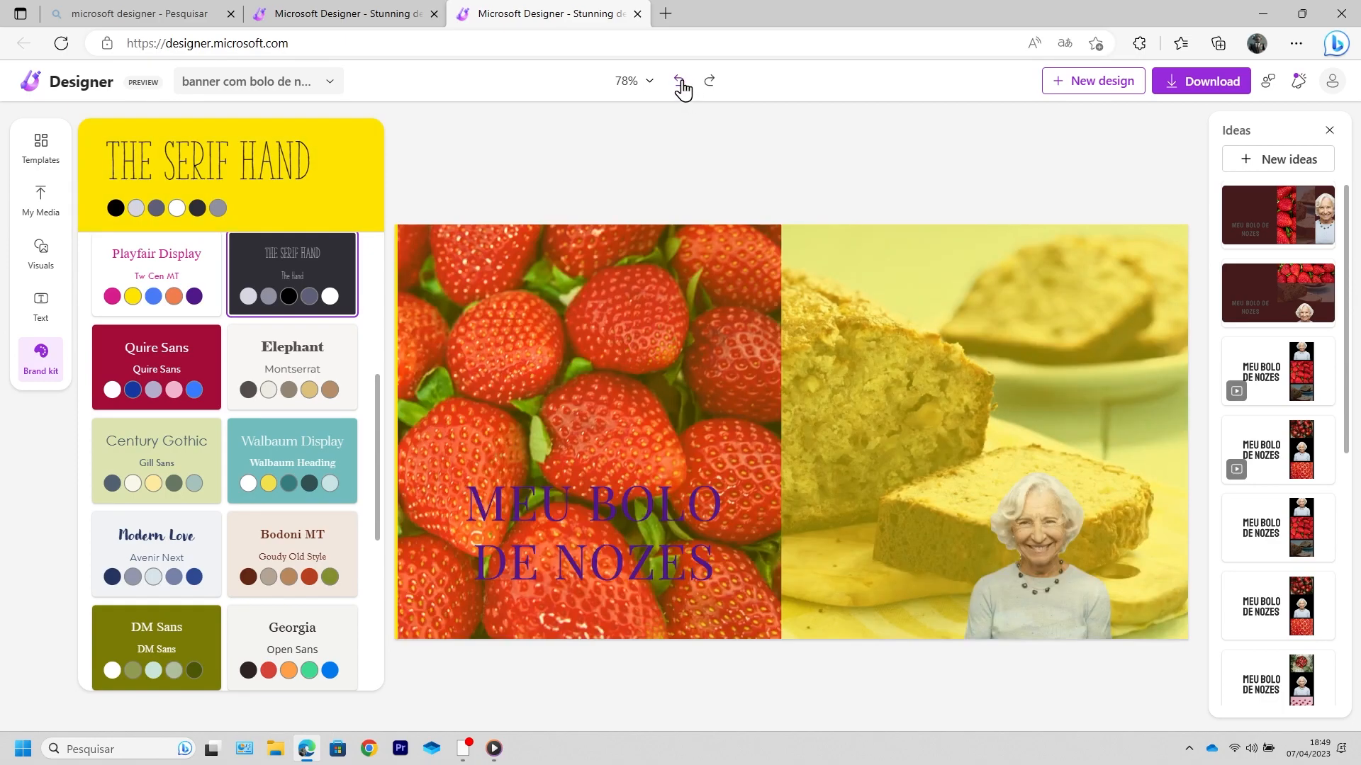
click(680, 82)
Step: Generate images for a new design from the description "criança asiática compartilhando um pedaço de bolo com seu cão."
click(1297, 159)
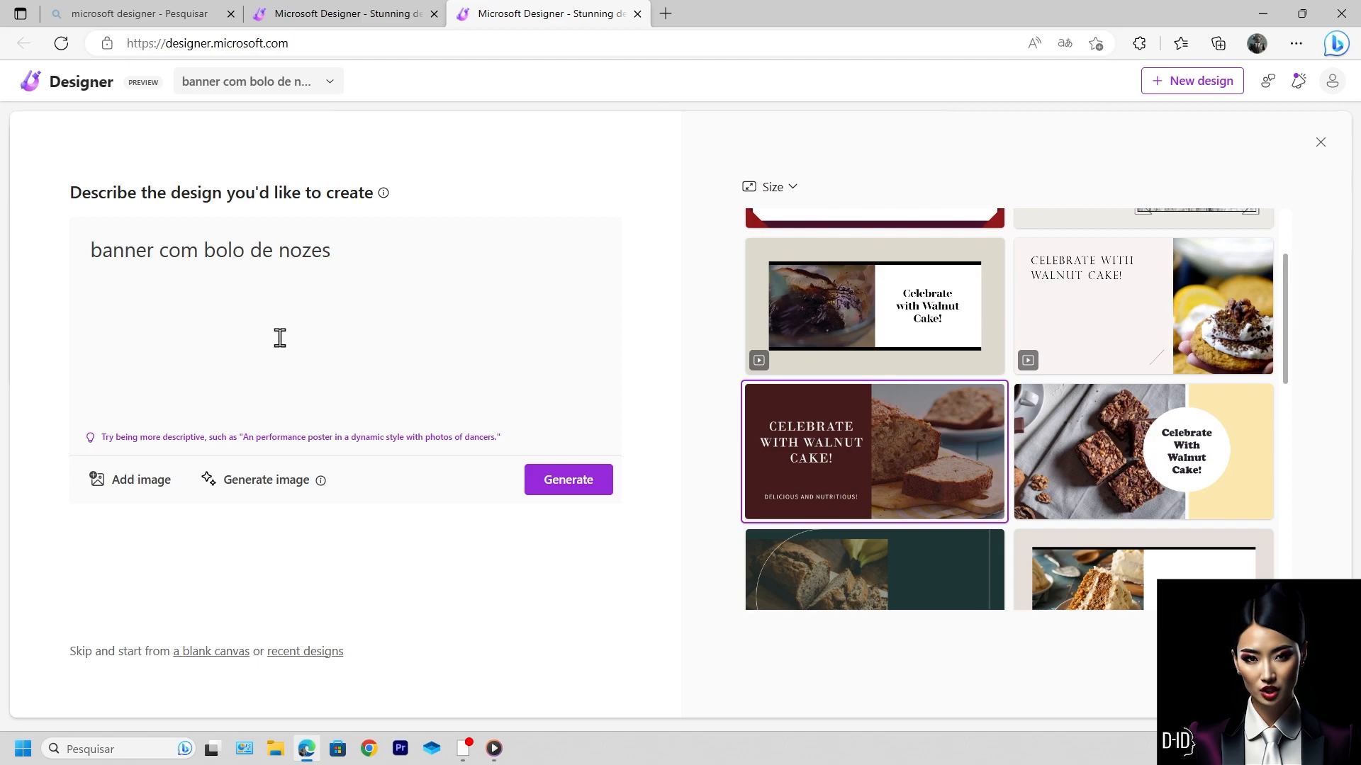
click(274, 494)
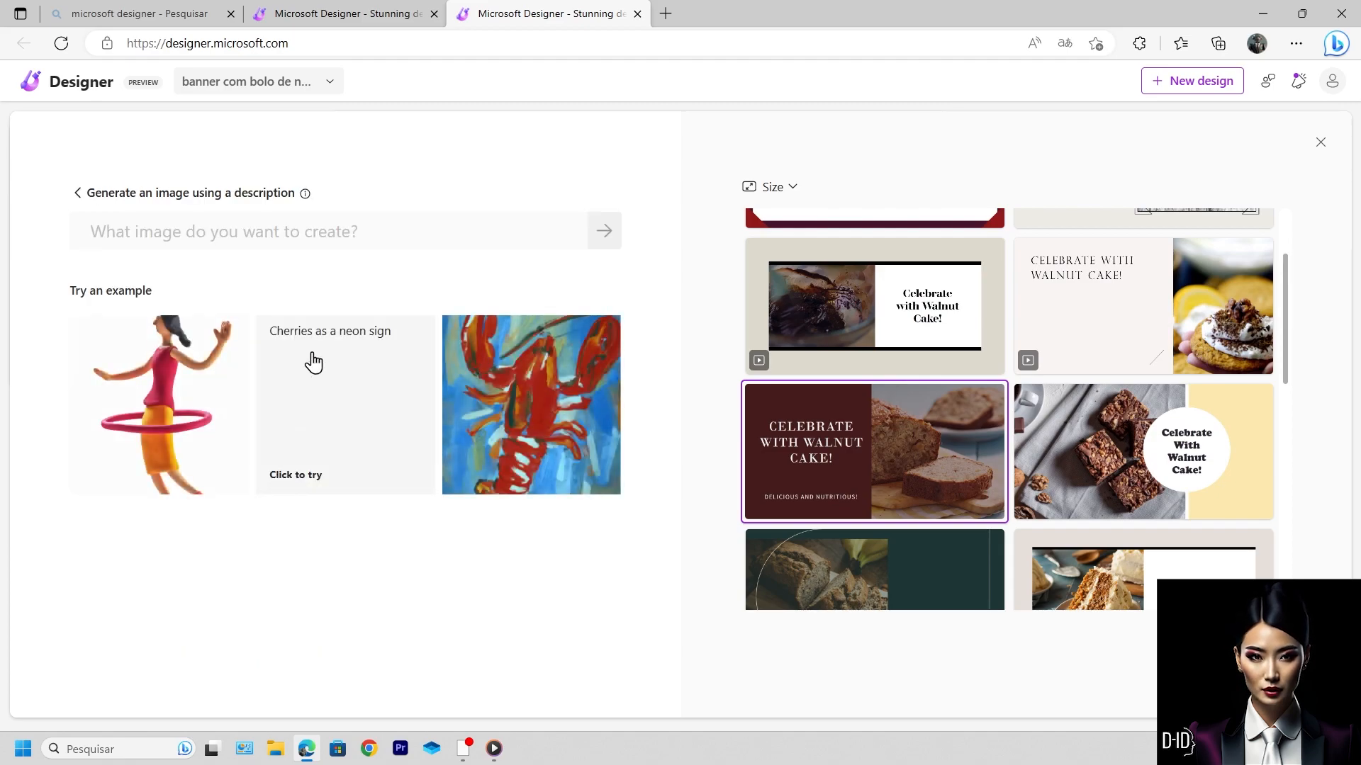
text(cr)
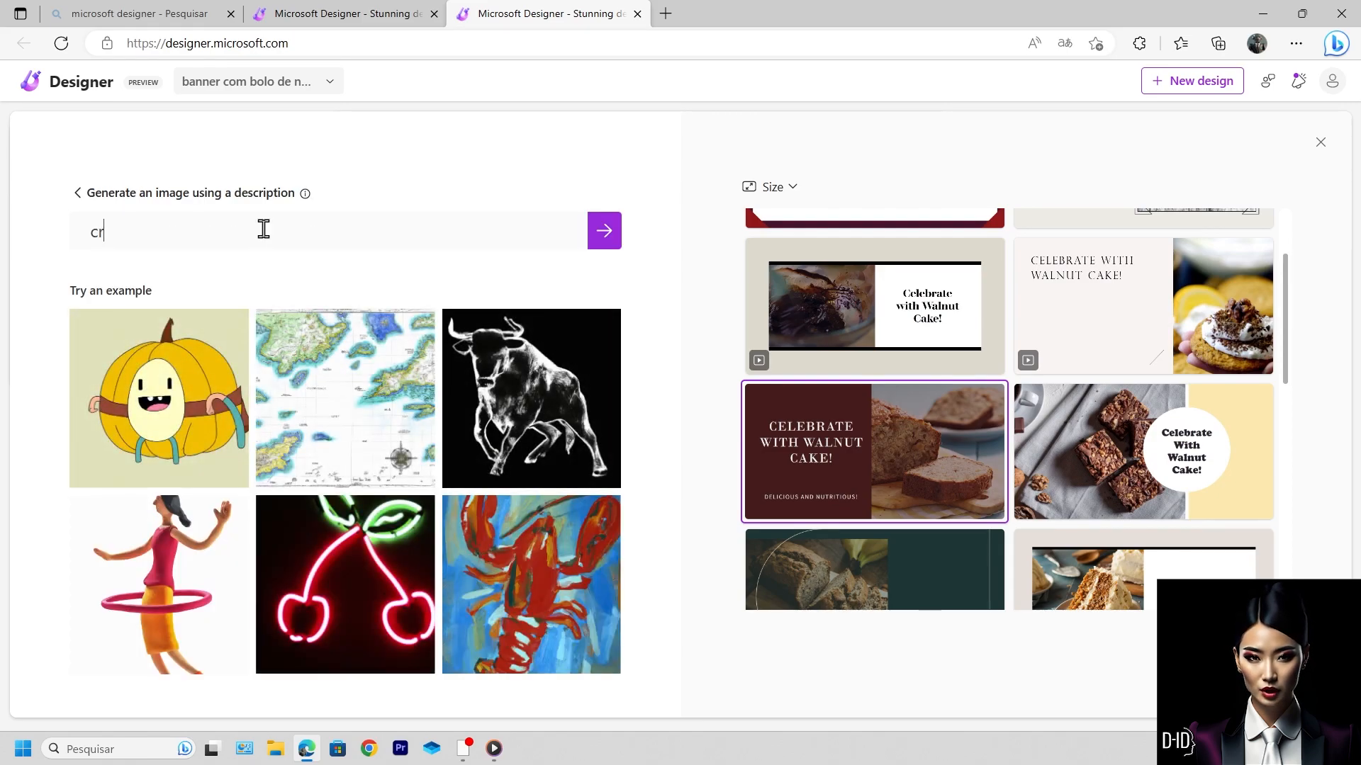
text(iança asi)
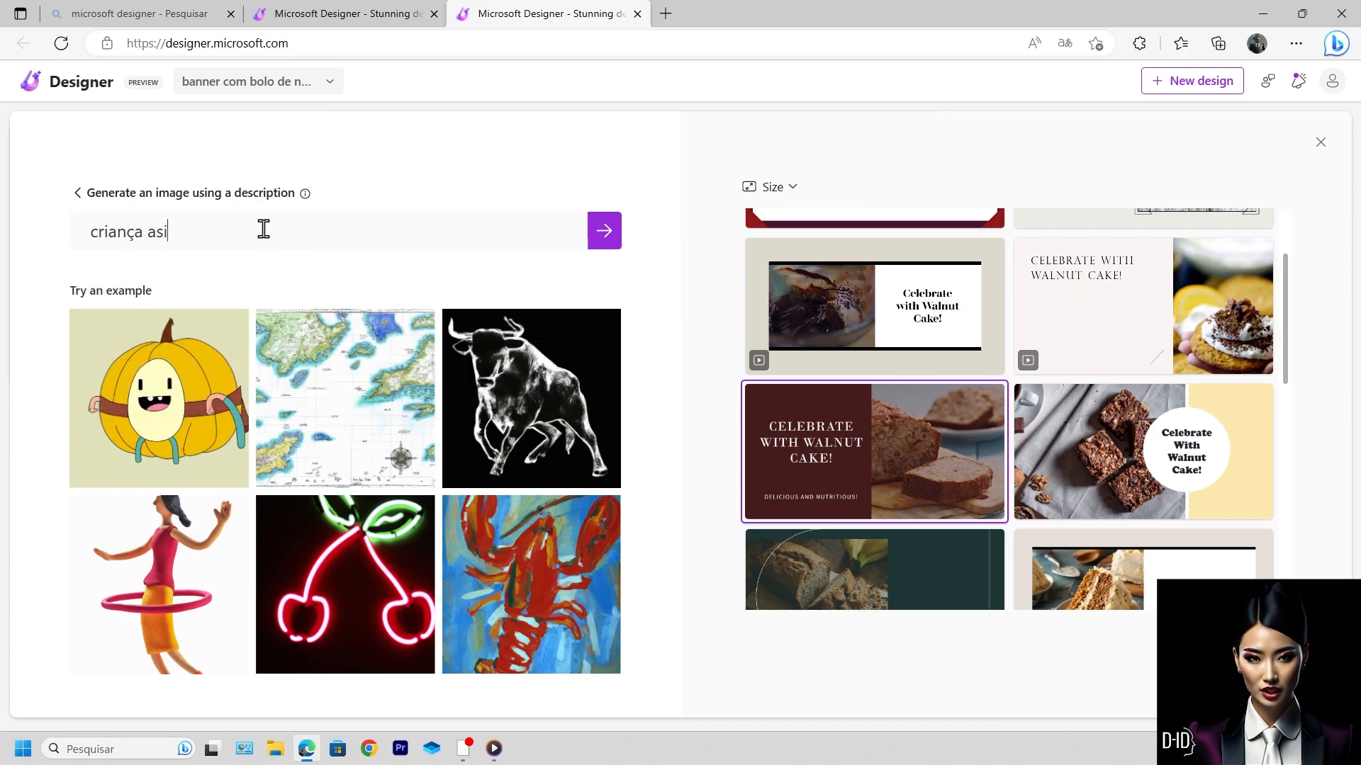
text(ática)
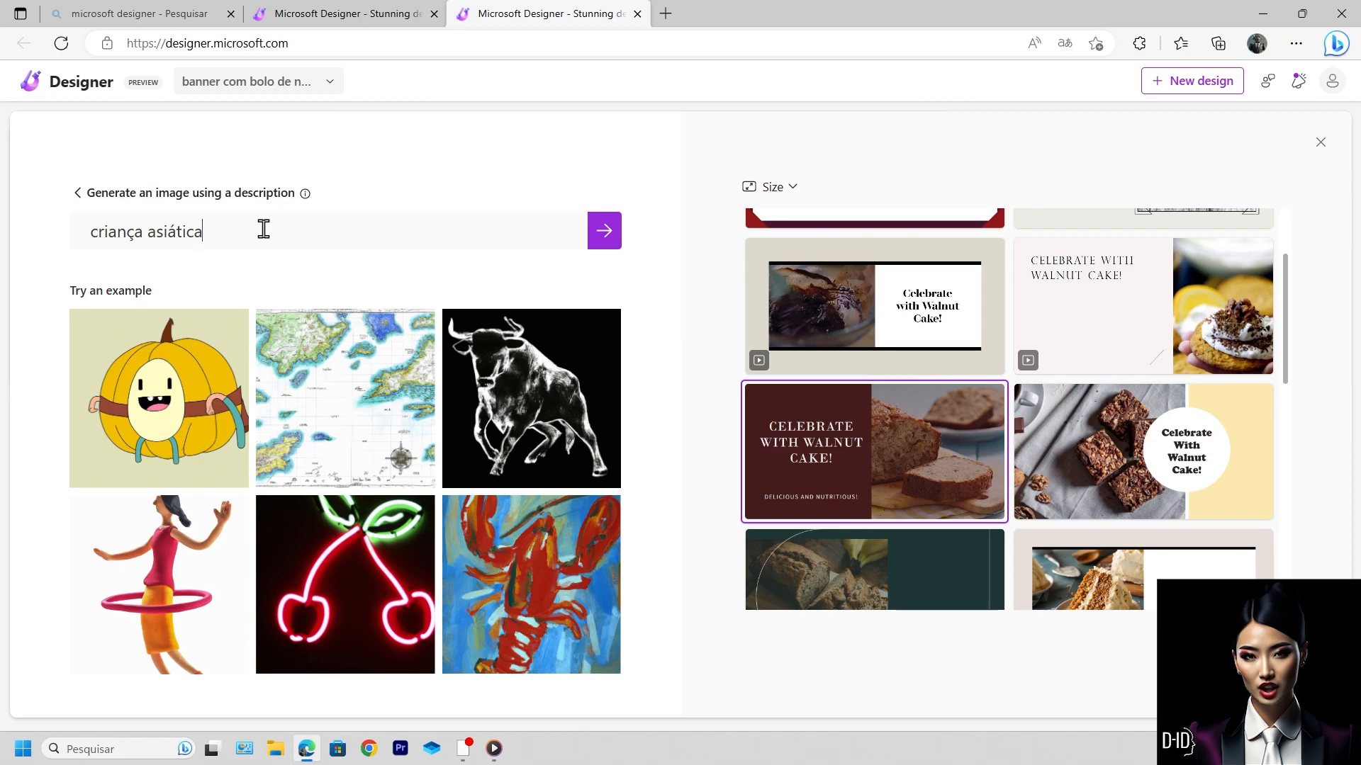
text( compa)
key(BackSpace)
text(partilha)
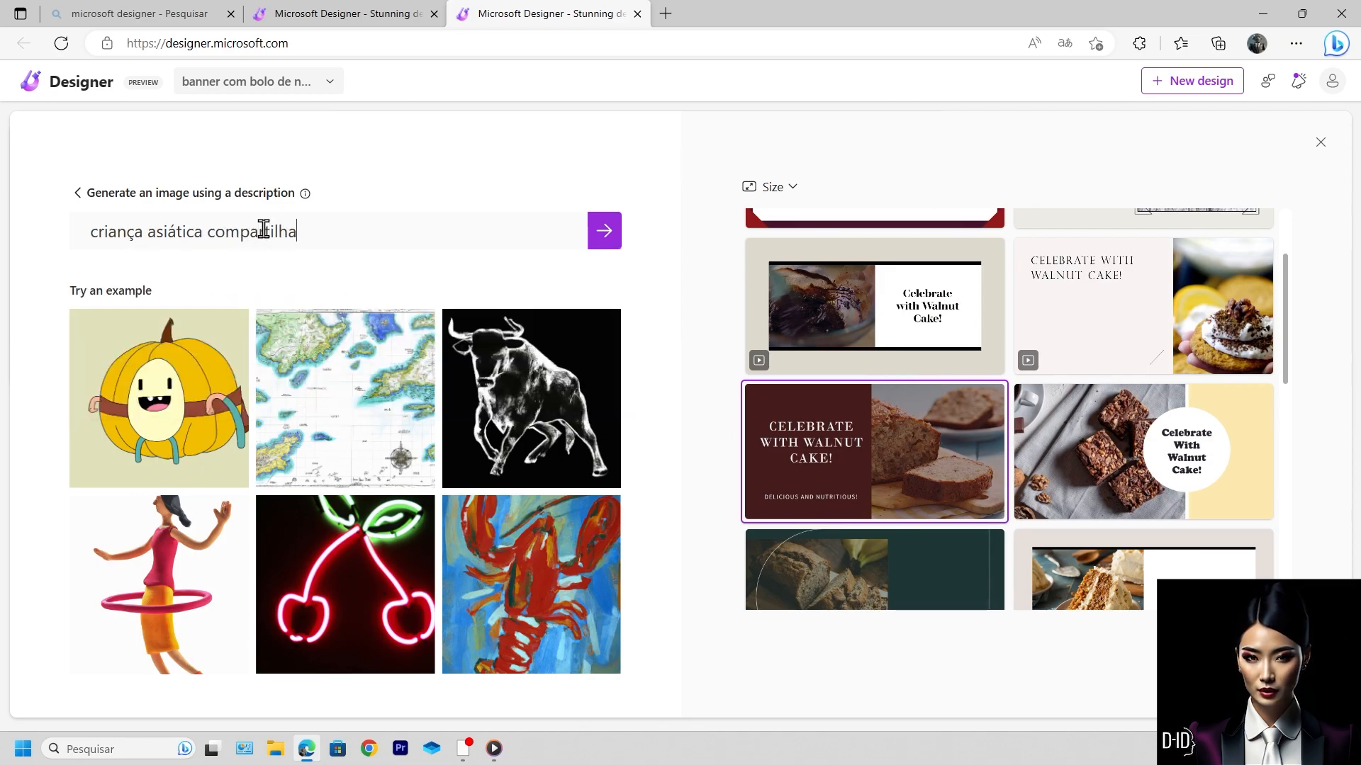
text(ndo um pedaça)
key(BackSpace)
text(o de bolo com seu)
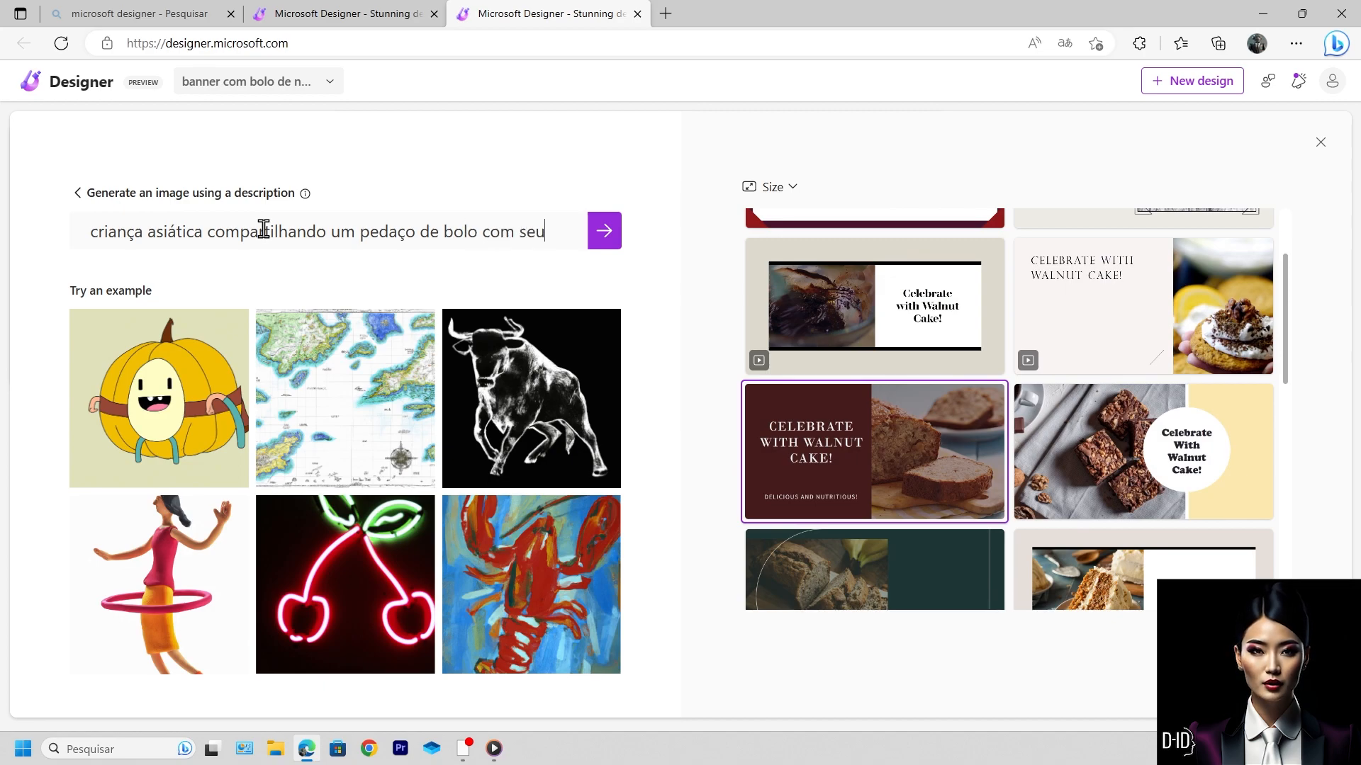
text( cão.)
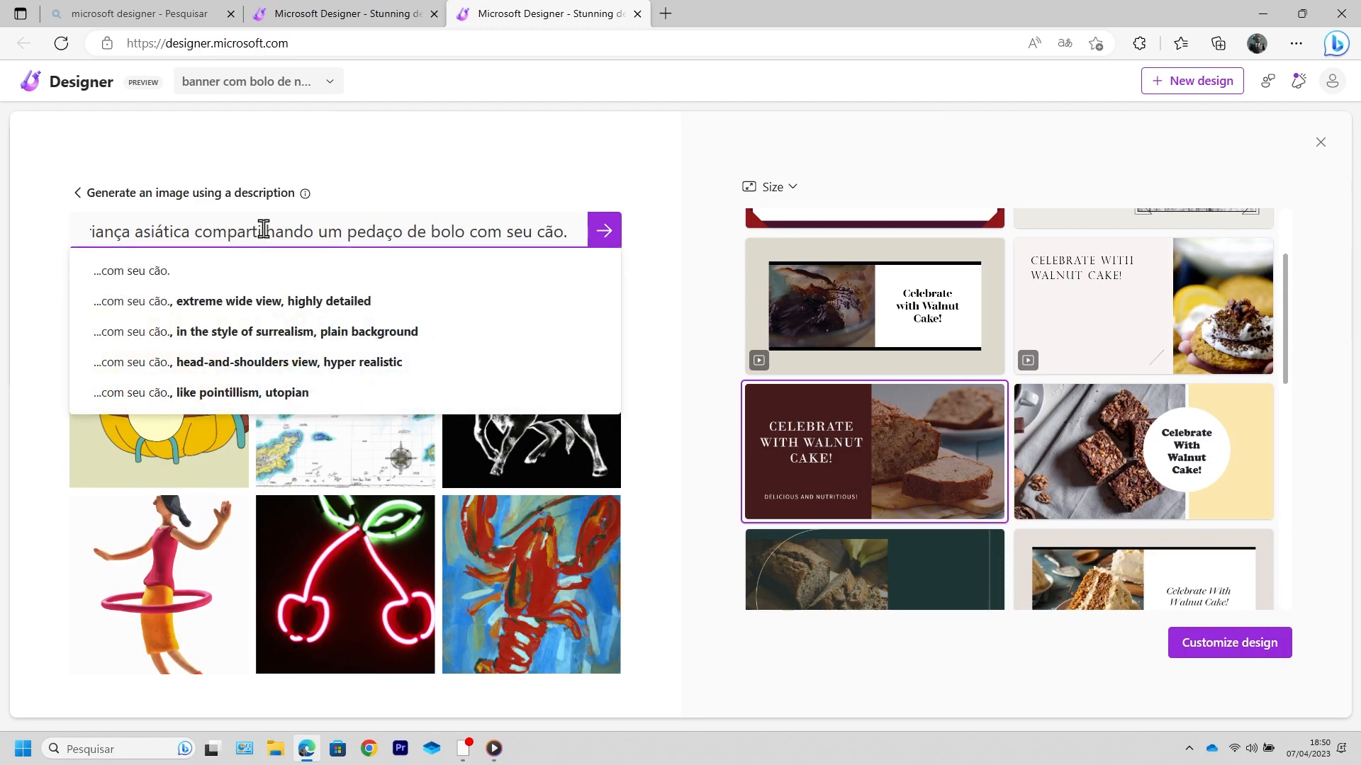
click(599, 239)
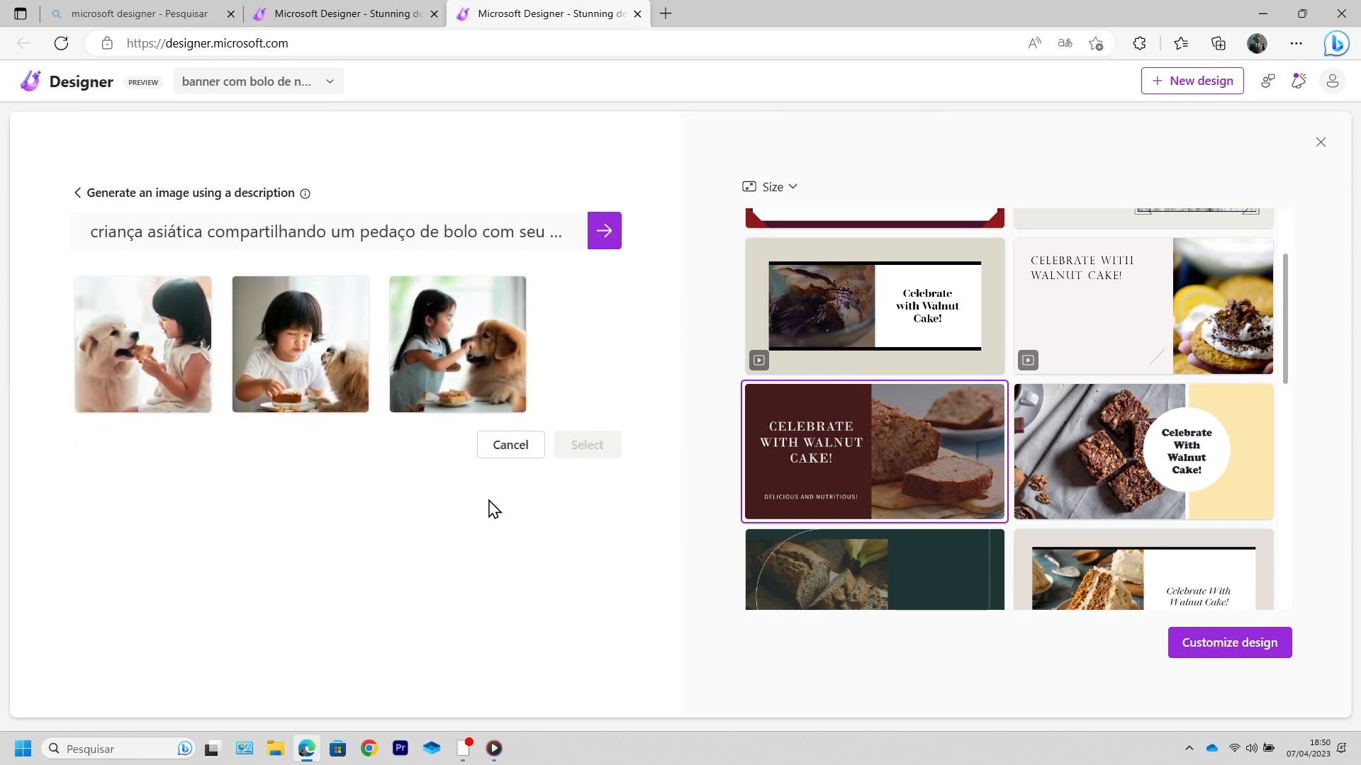
Step: View each of the three generated photos of the child and dog enlarged
mouse_move(340, 339)
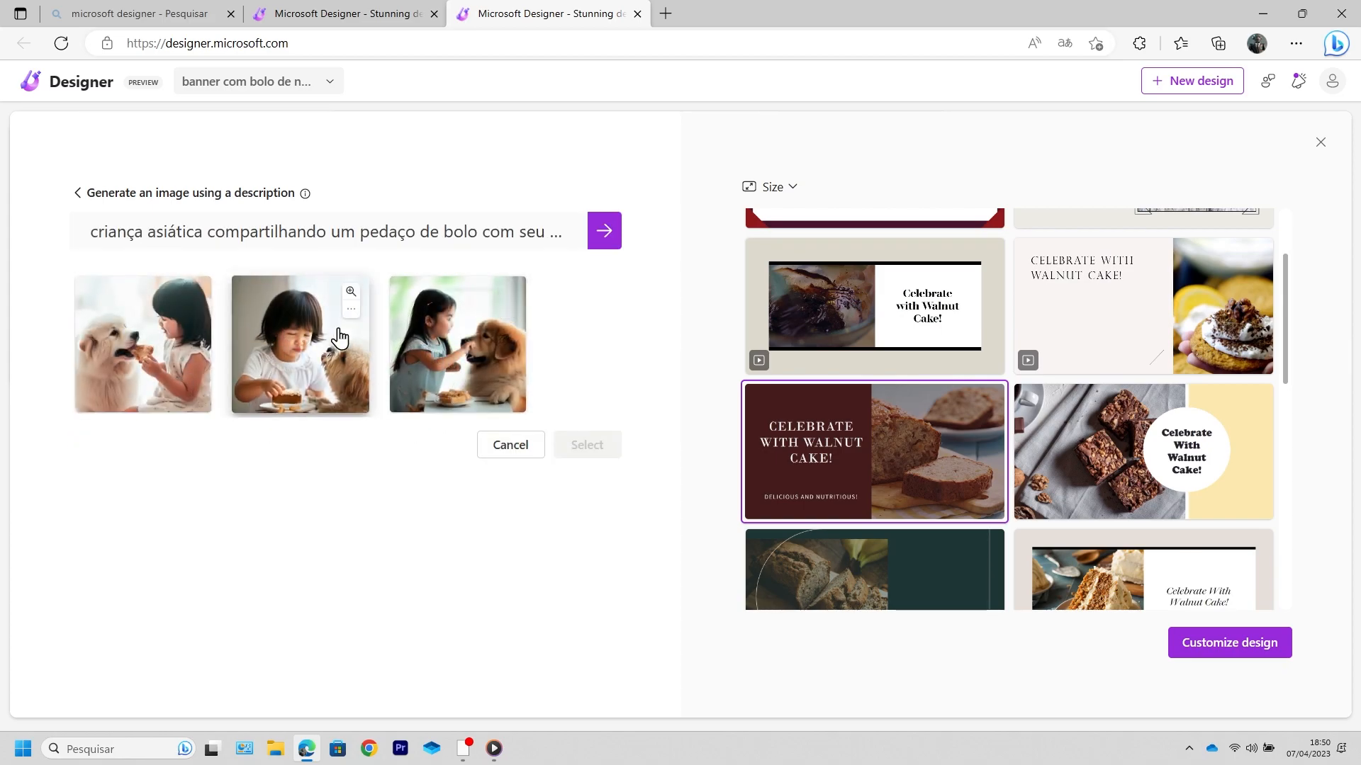
mouse_move(192, 323)
click(192, 294)
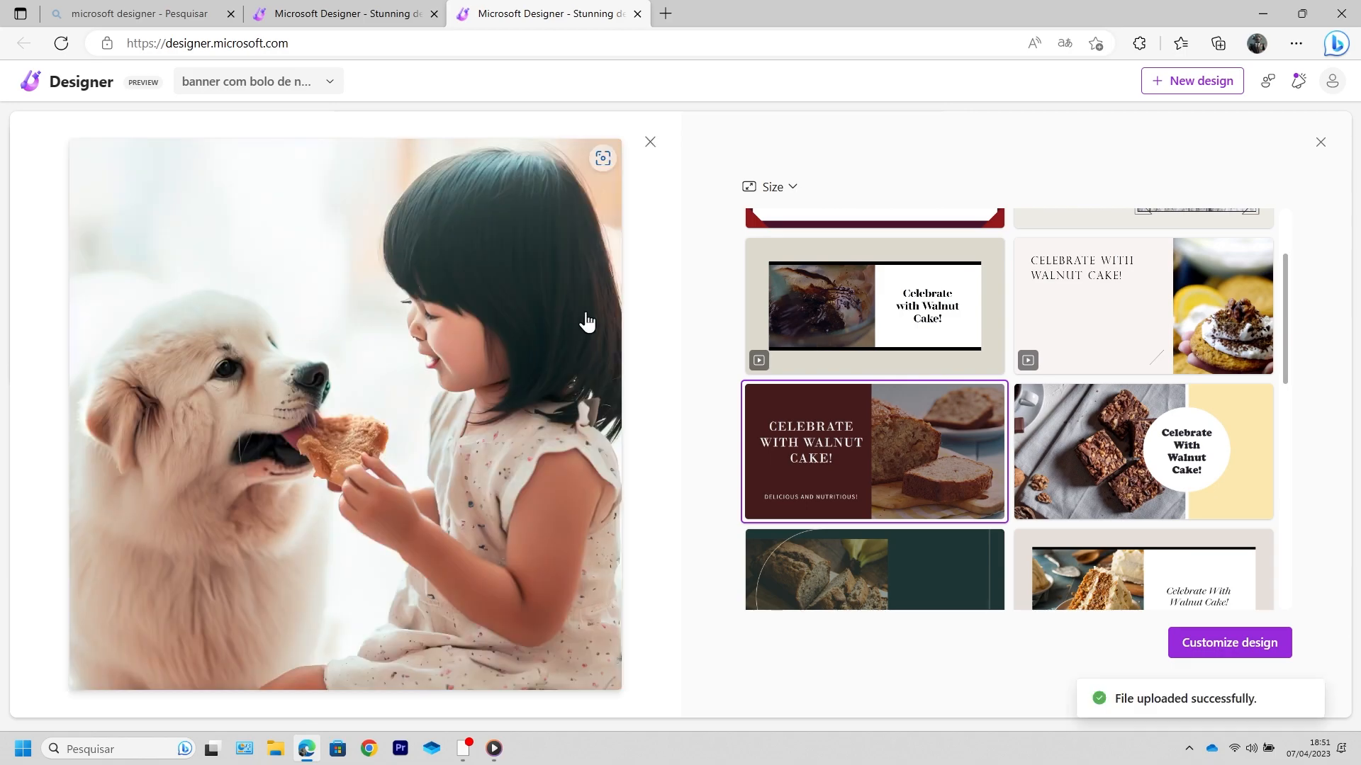
click(648, 146)
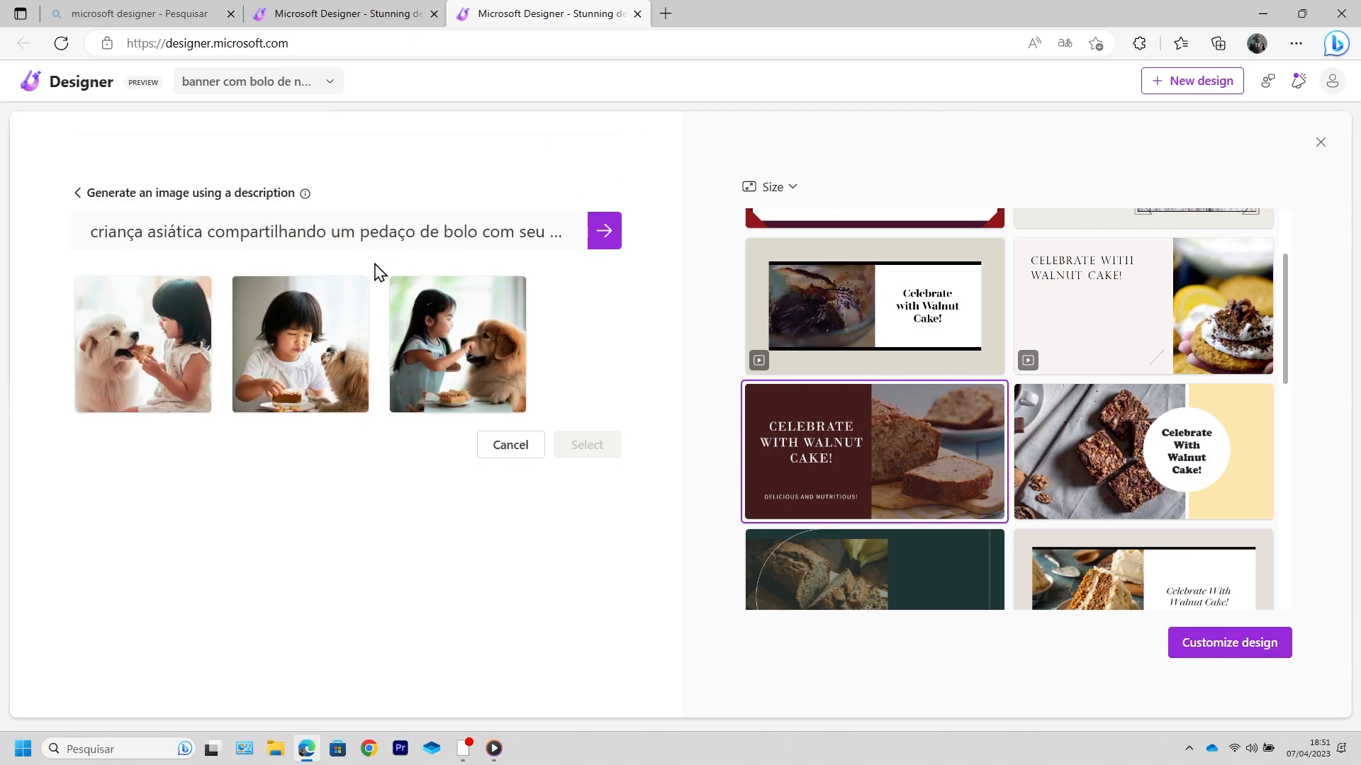
click(352, 293)
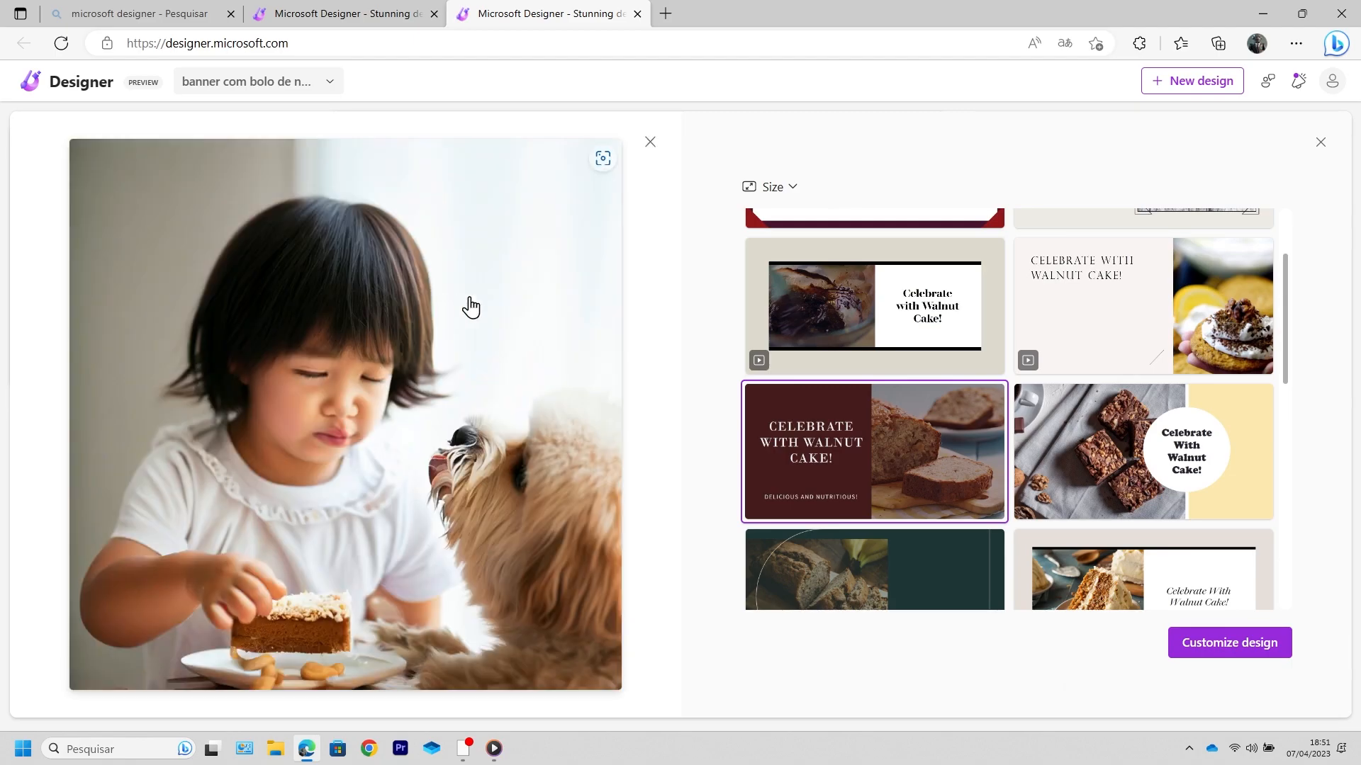
click(650, 149)
click(513, 295)
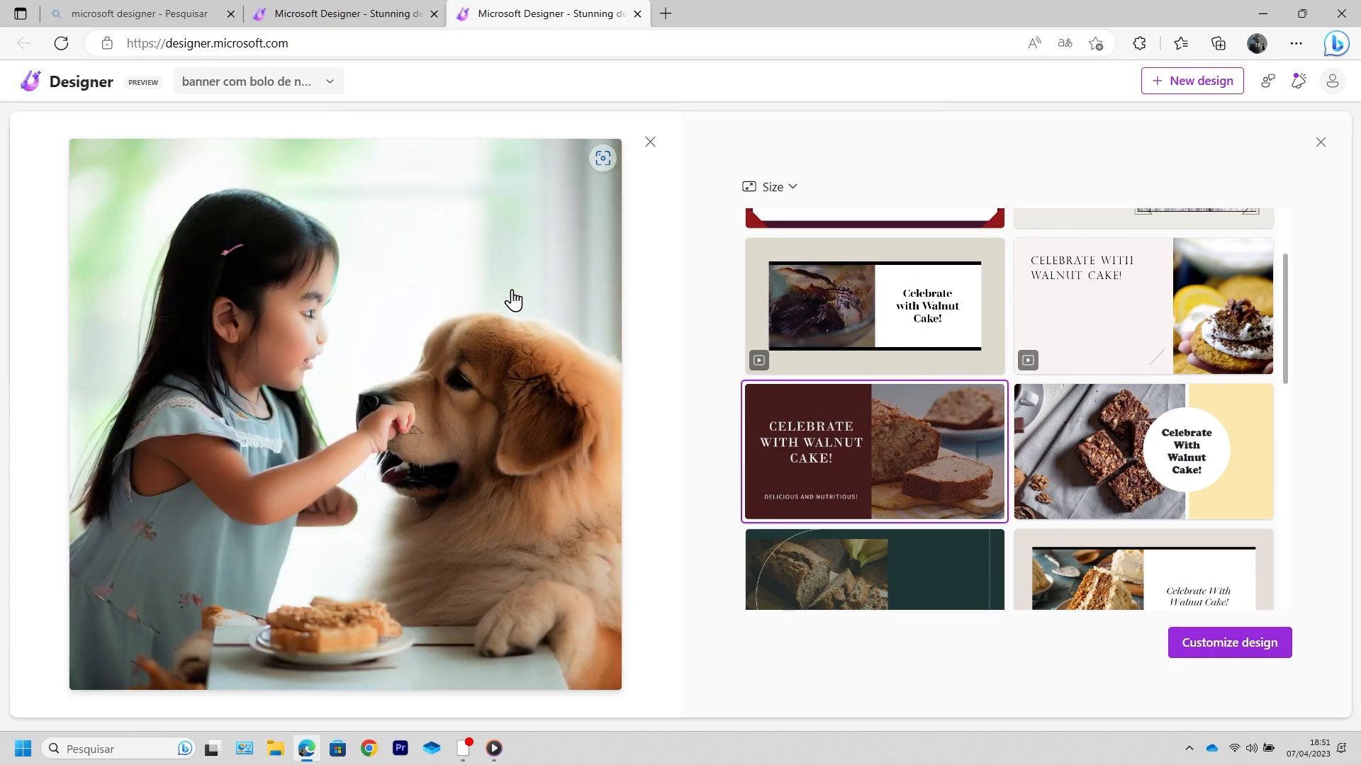
click(650, 142)
Step: Add "animação de uma" before the image description and generate the images again
text(animação d)
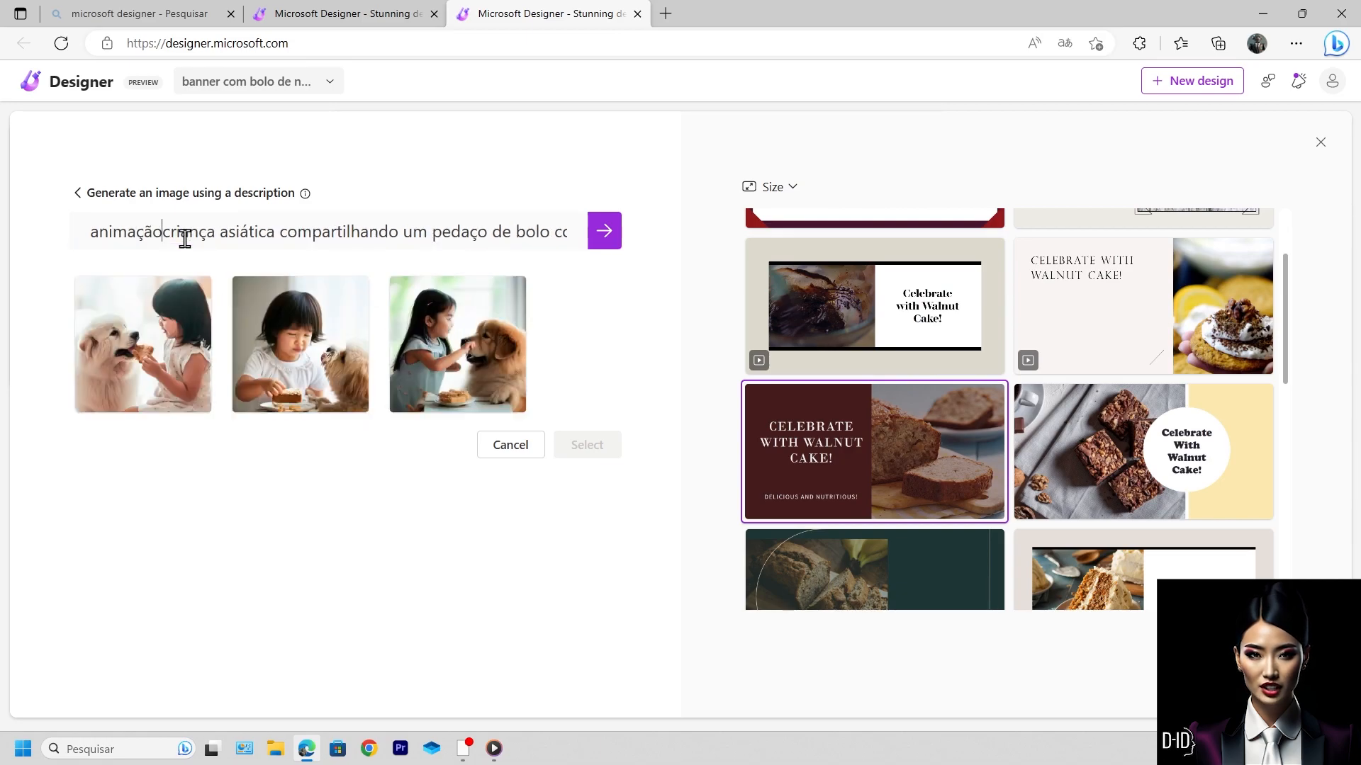
text(e uma)
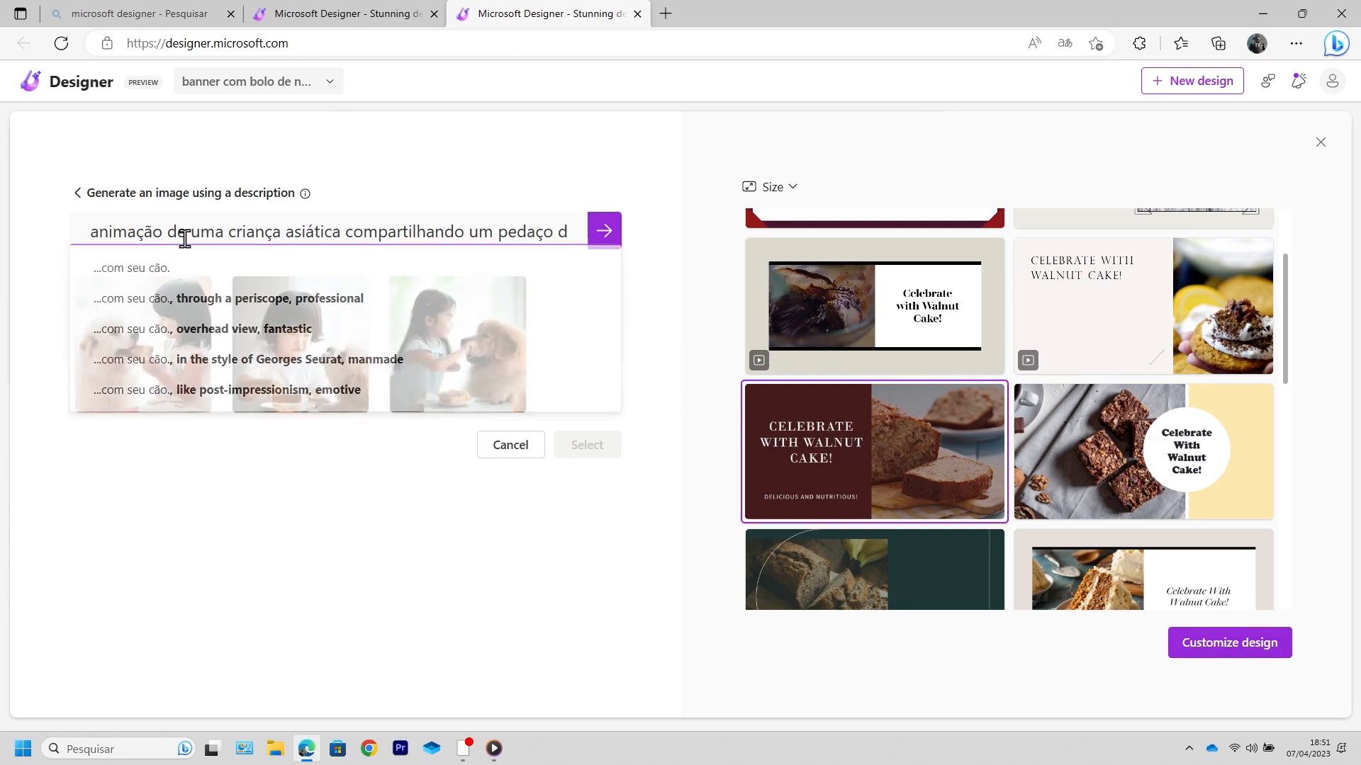
click(604, 229)
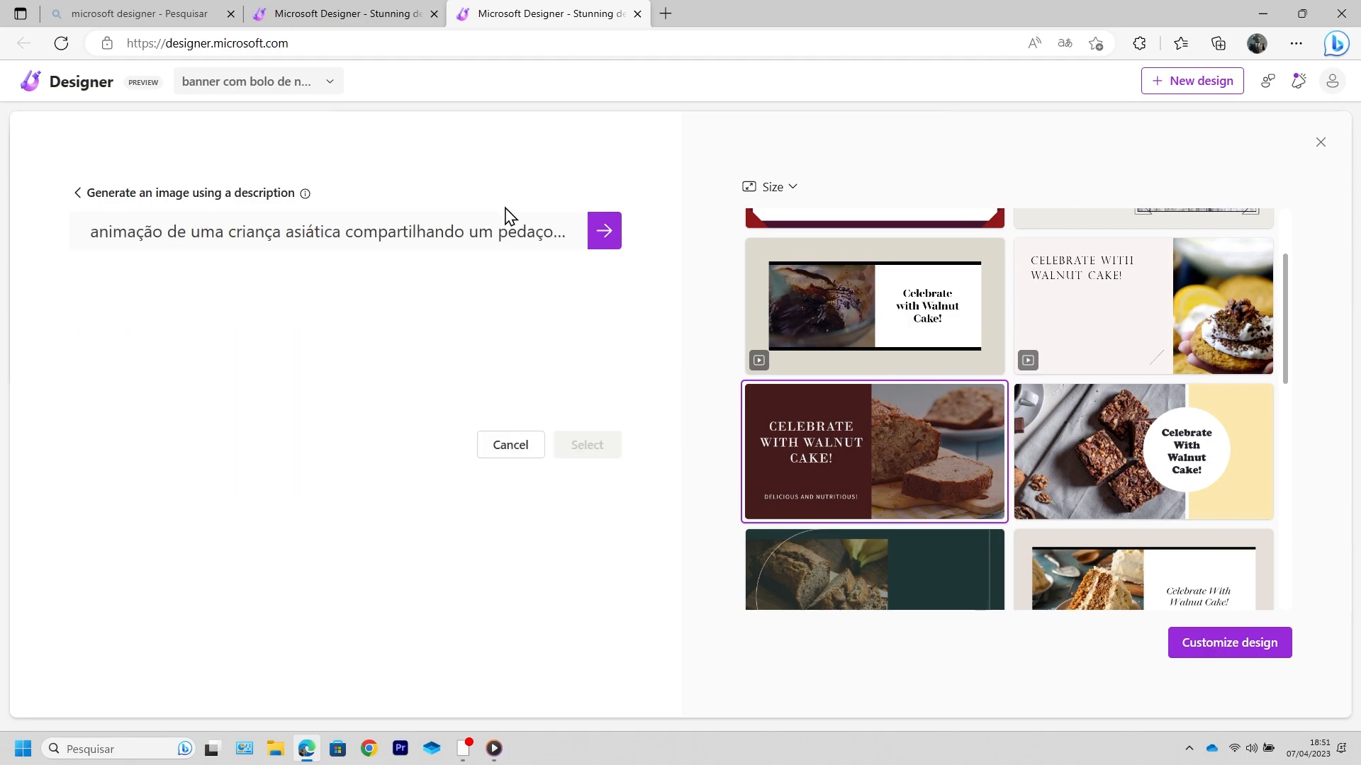
Step: View each of the three generated cartoon images of the child and dog enlarged
mouse_move(177, 372)
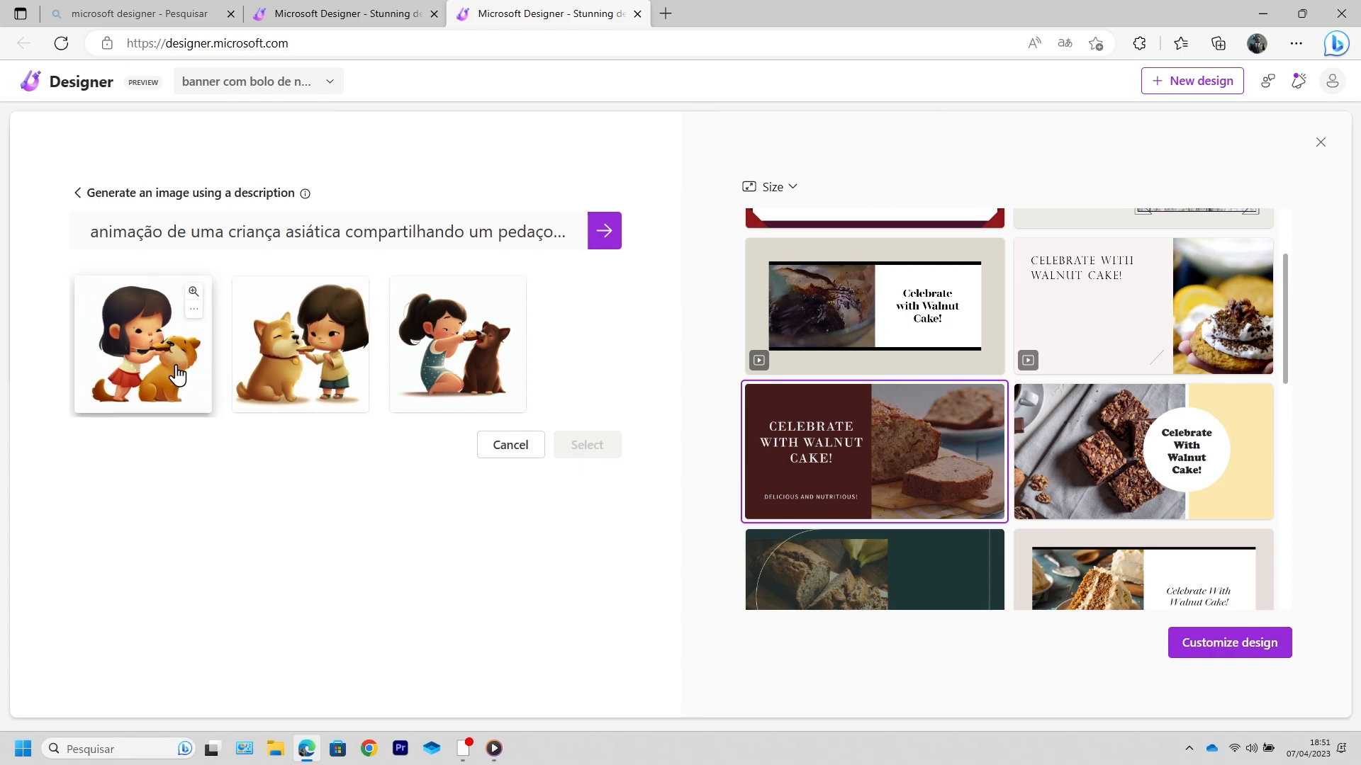
click(194, 295)
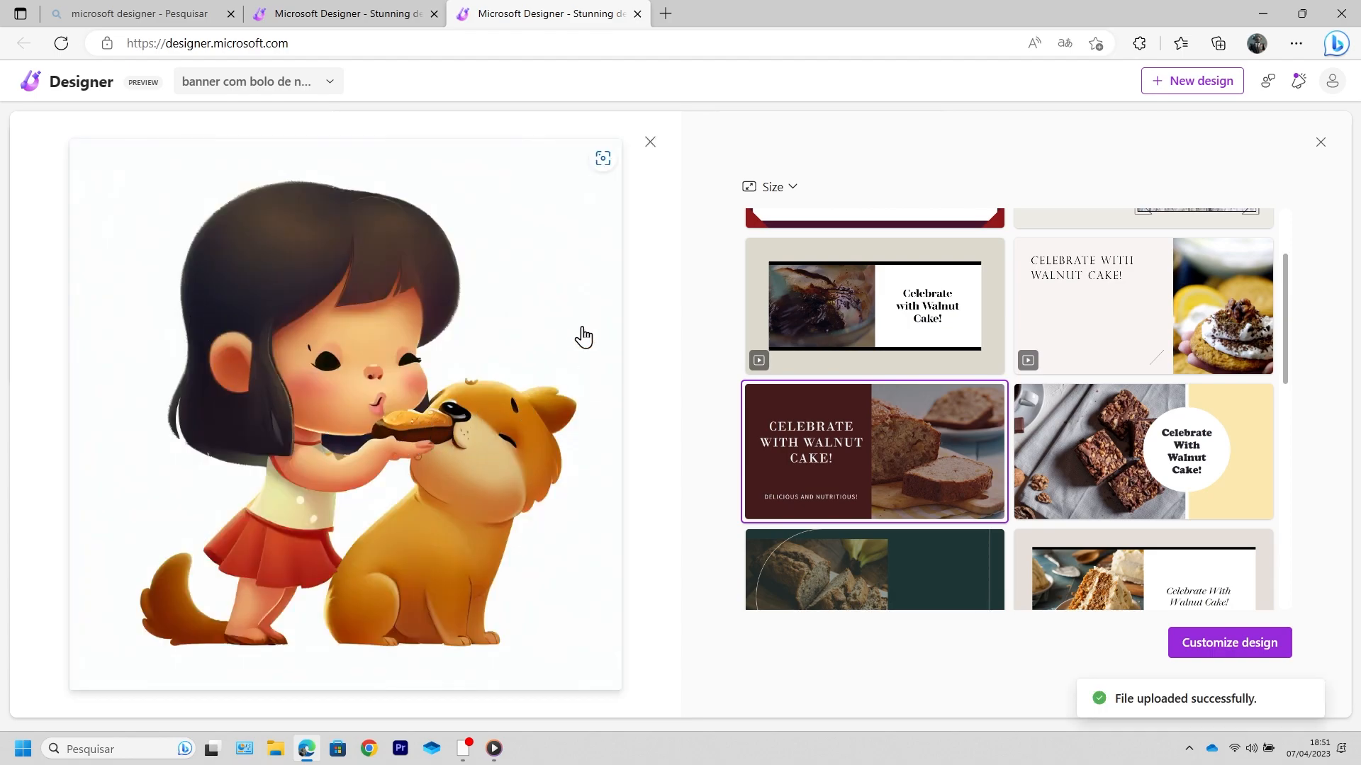
click(650, 145)
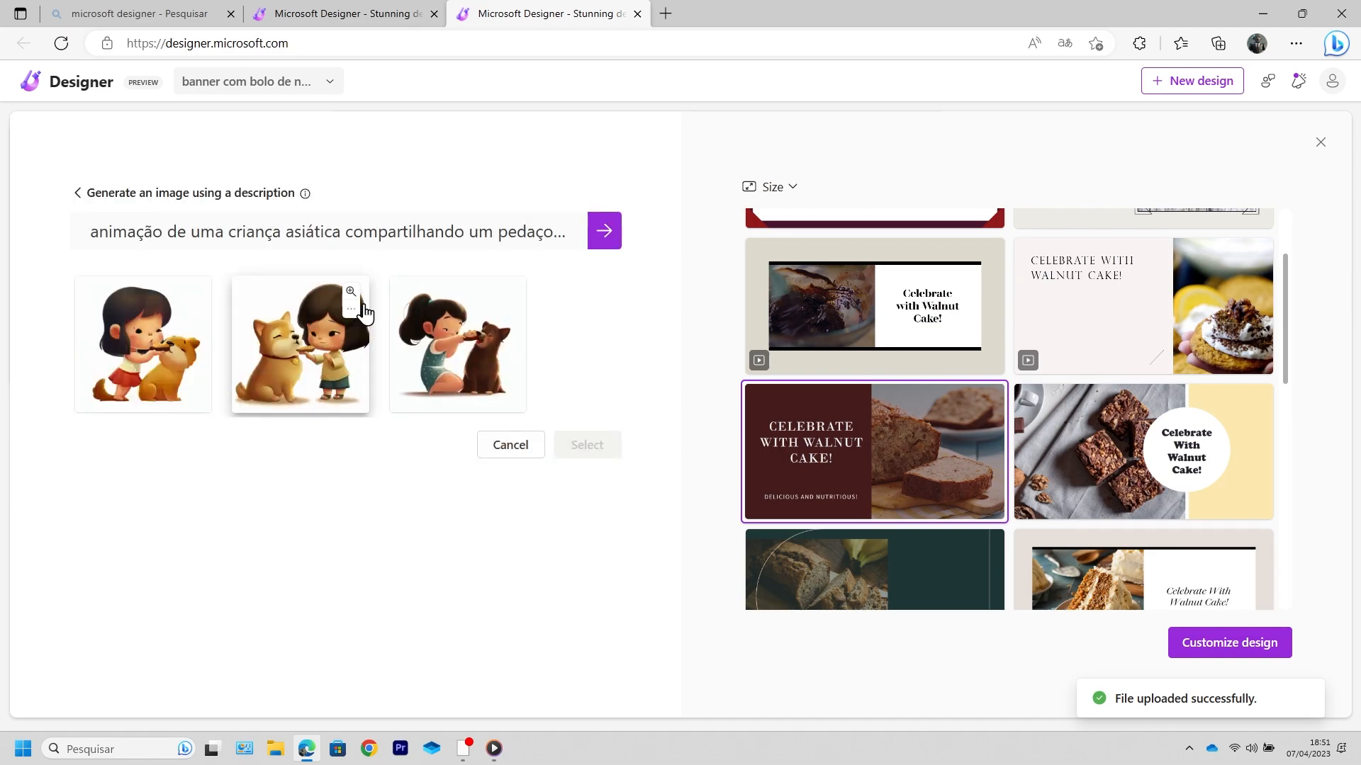
click(352, 294)
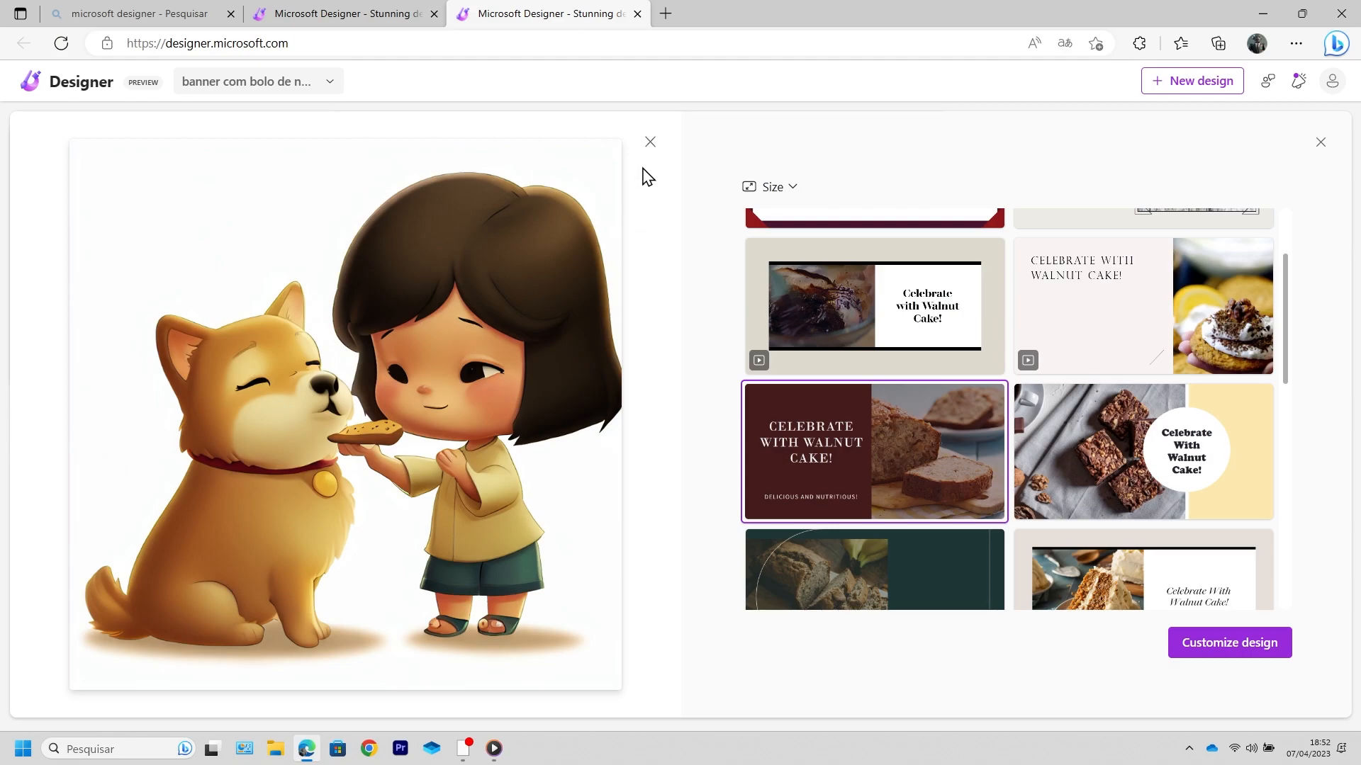
click(650, 145)
click(512, 299)
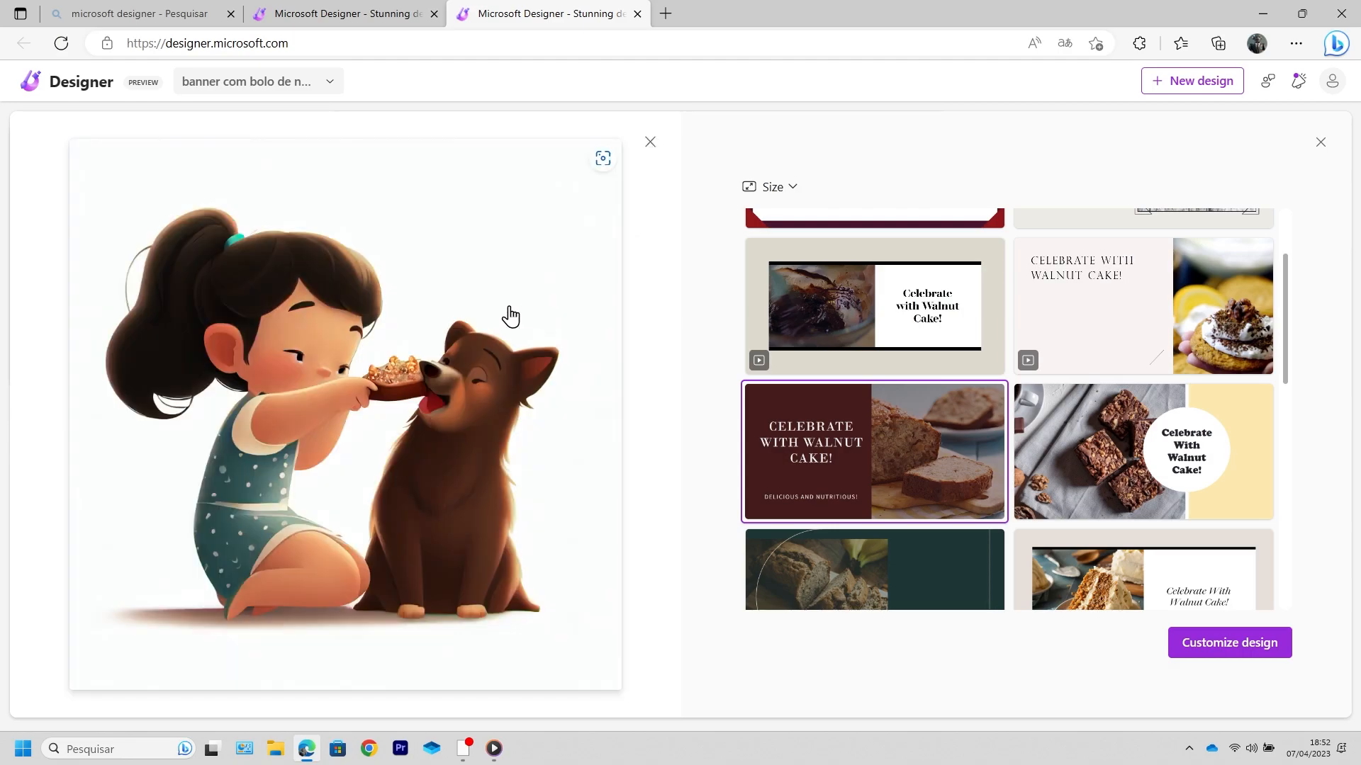
click(649, 143)
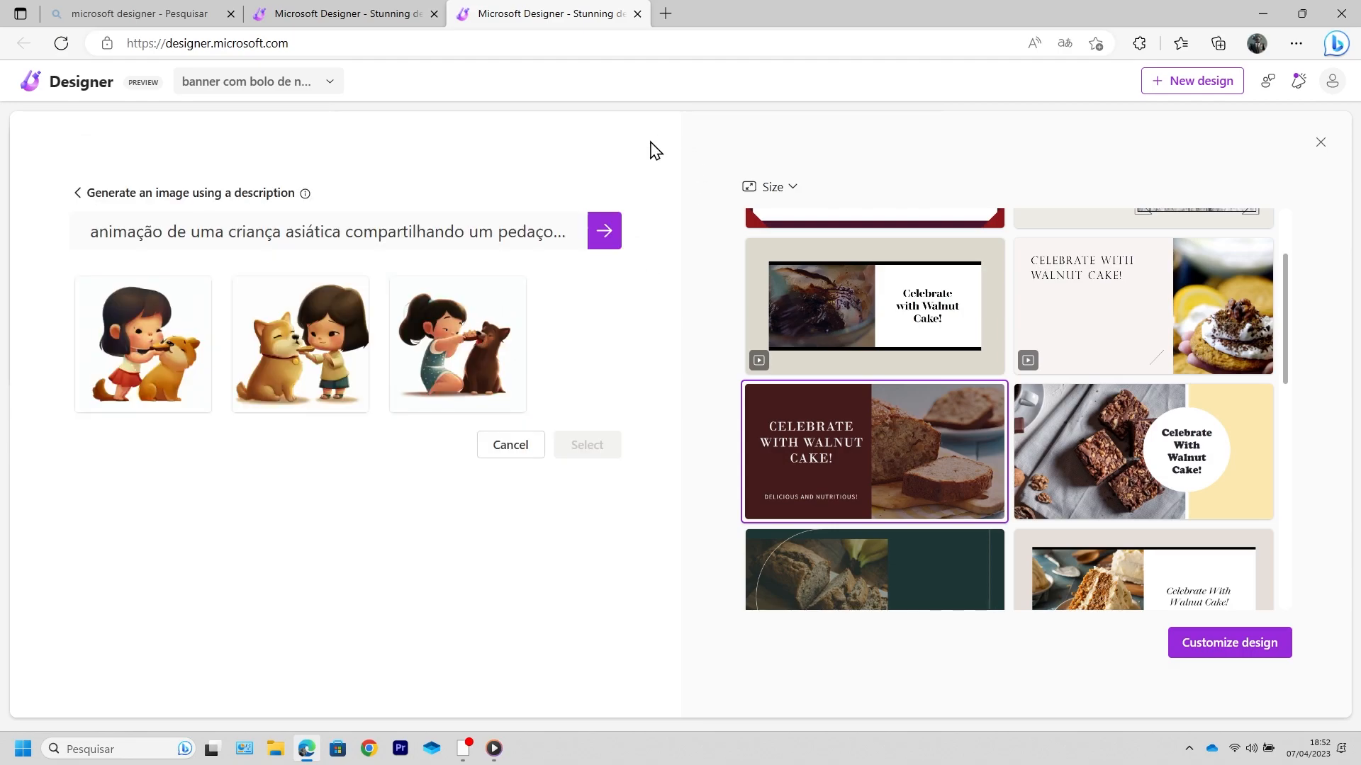
Step: Replace "animação" with "pintura do van gogh" in the image description and generate new images
double_click(165, 232)
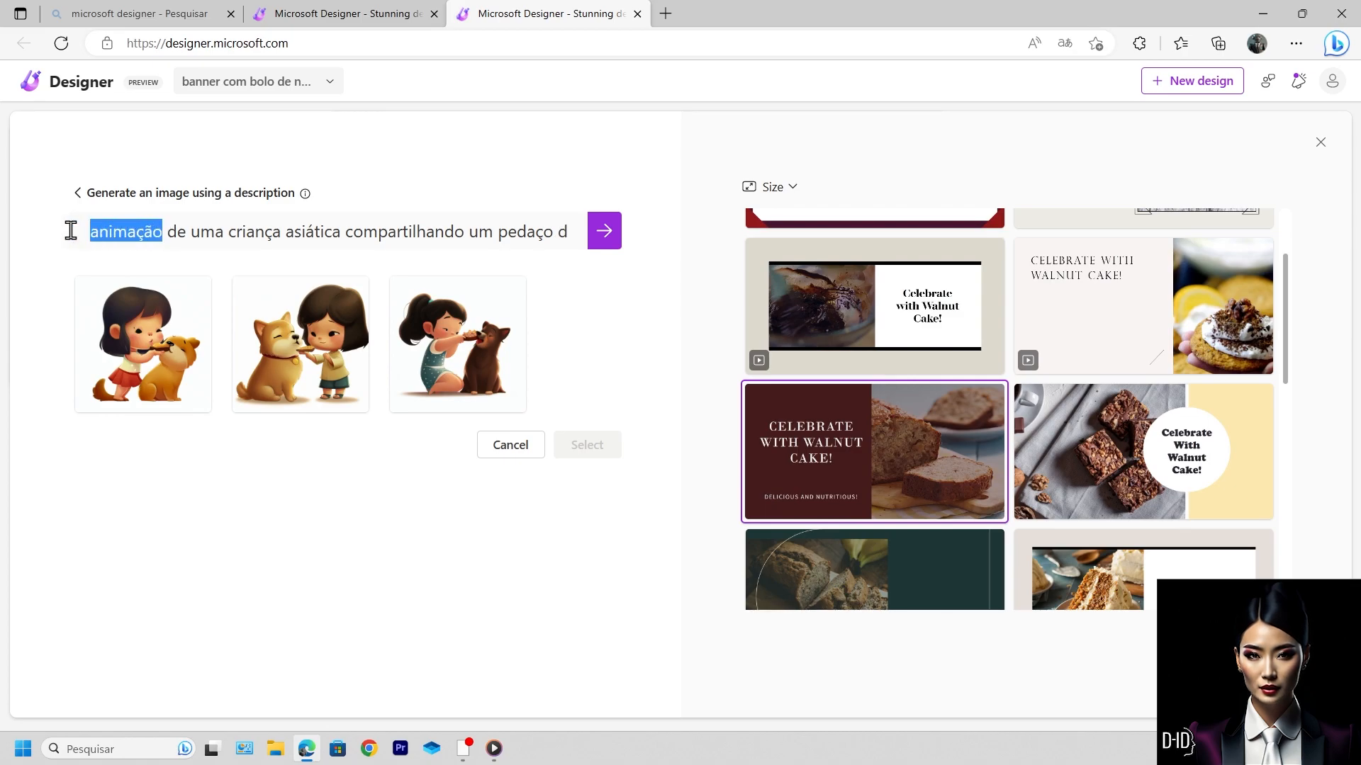
text(pintu)
text(ra do van)
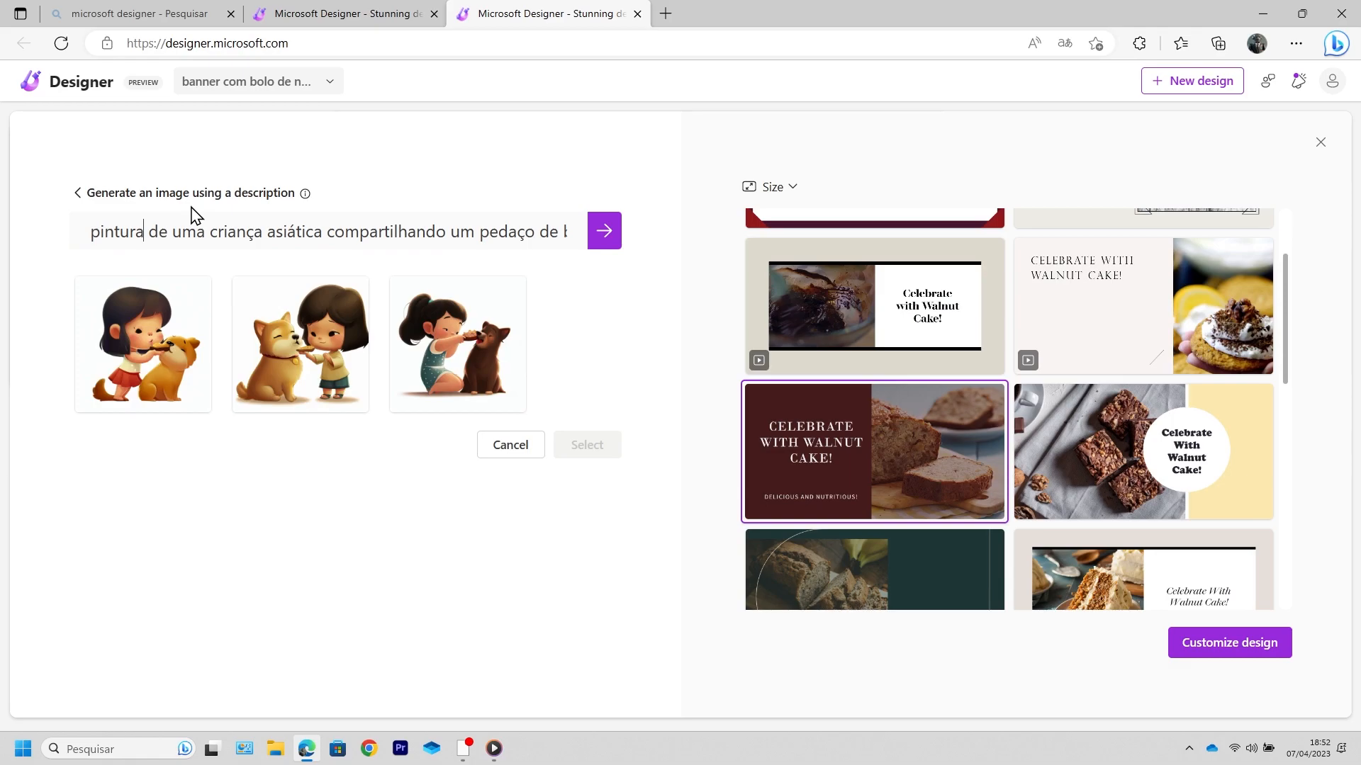
text( gogh)
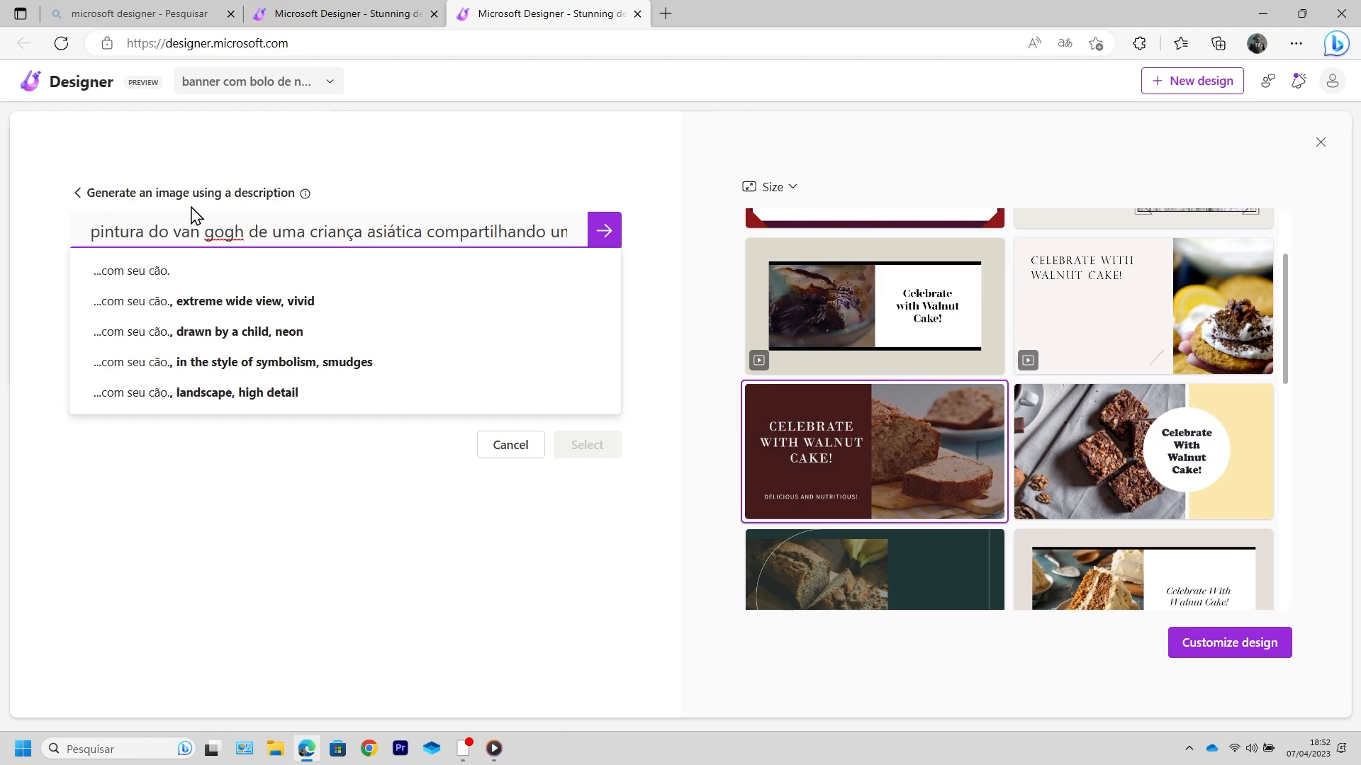
click(569, 144)
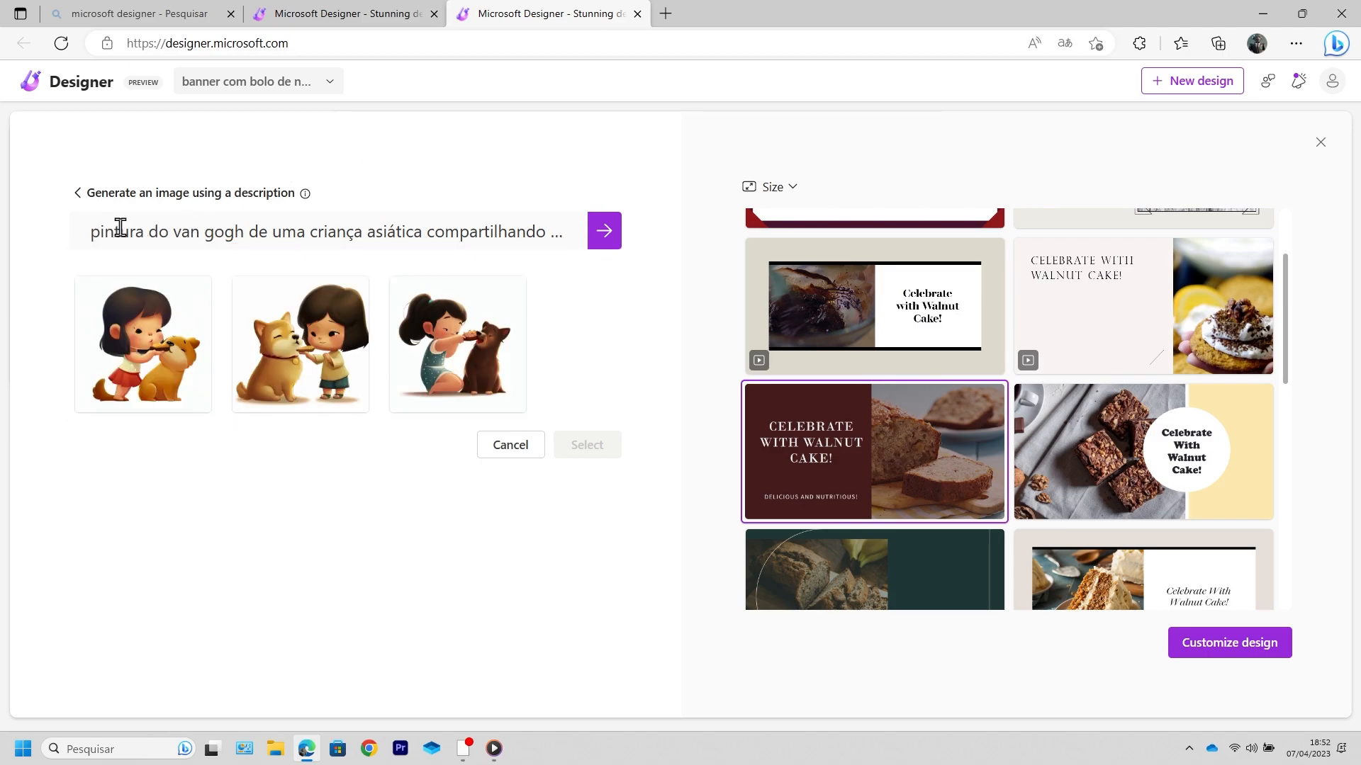
click(608, 238)
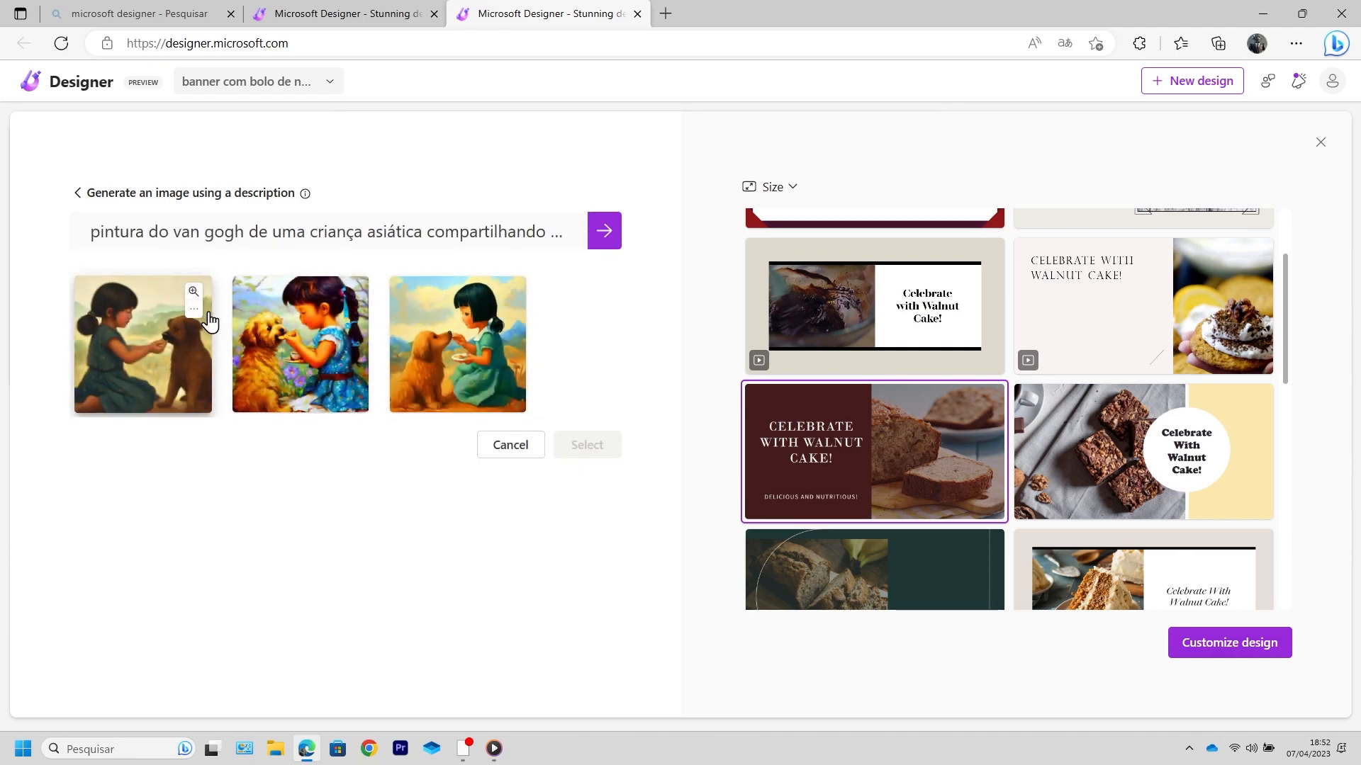
Step: View each of the three generated Van Gogh-style paintings of the child and dog enlarged
click(193, 293)
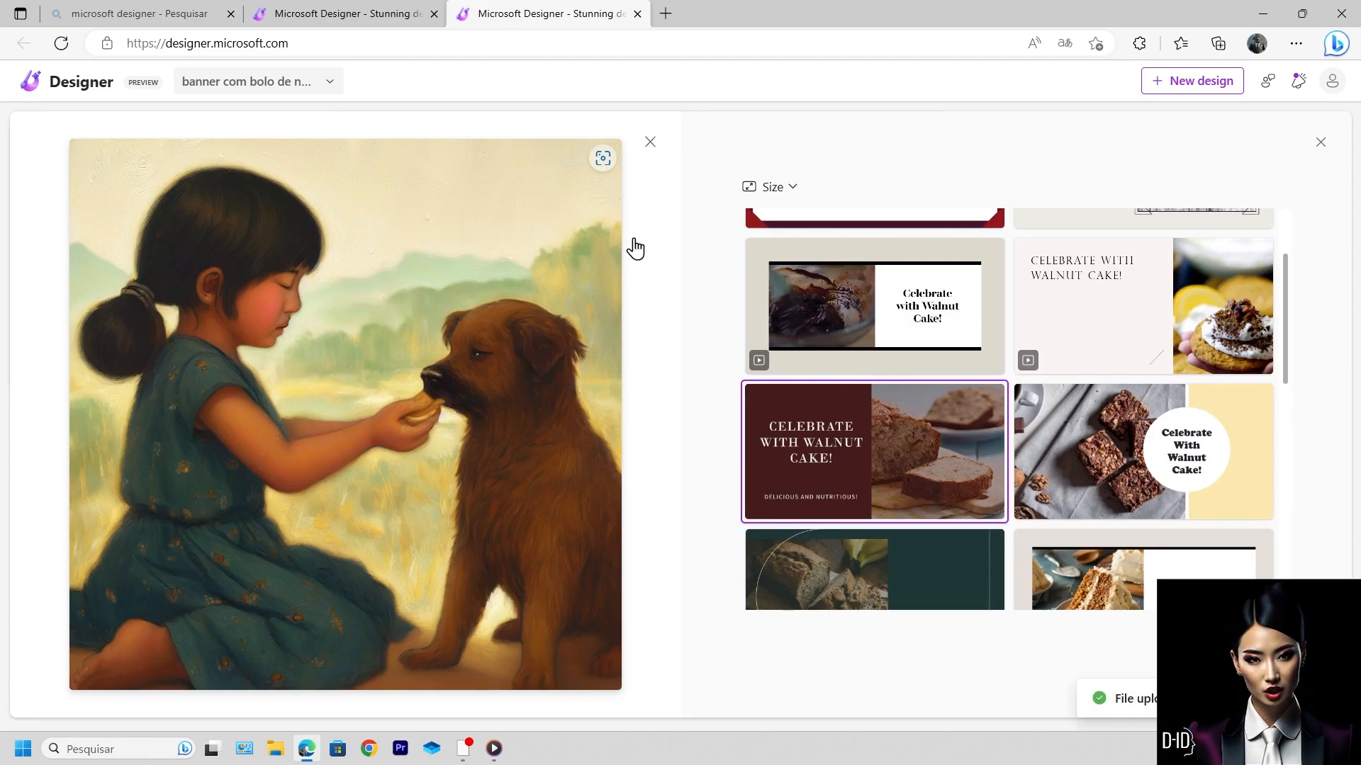
click(652, 144)
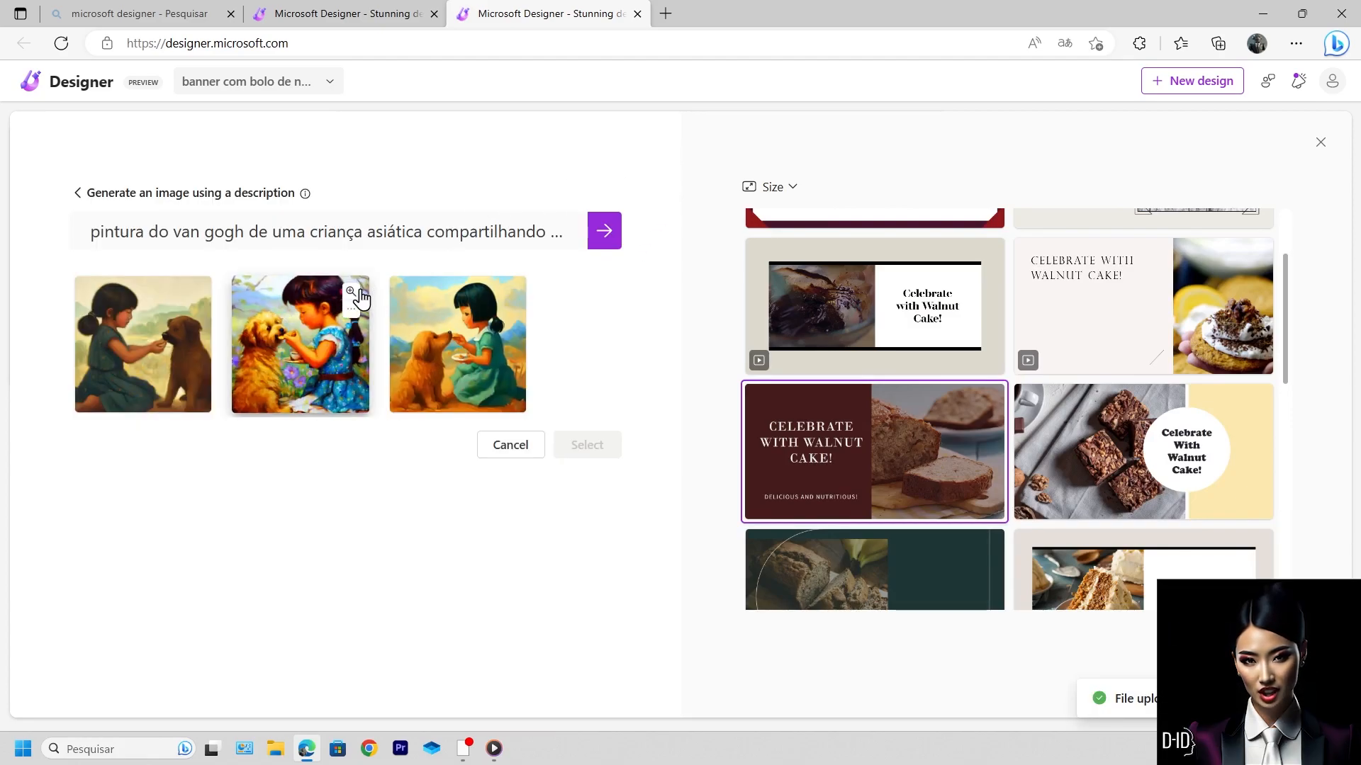
click(356, 294)
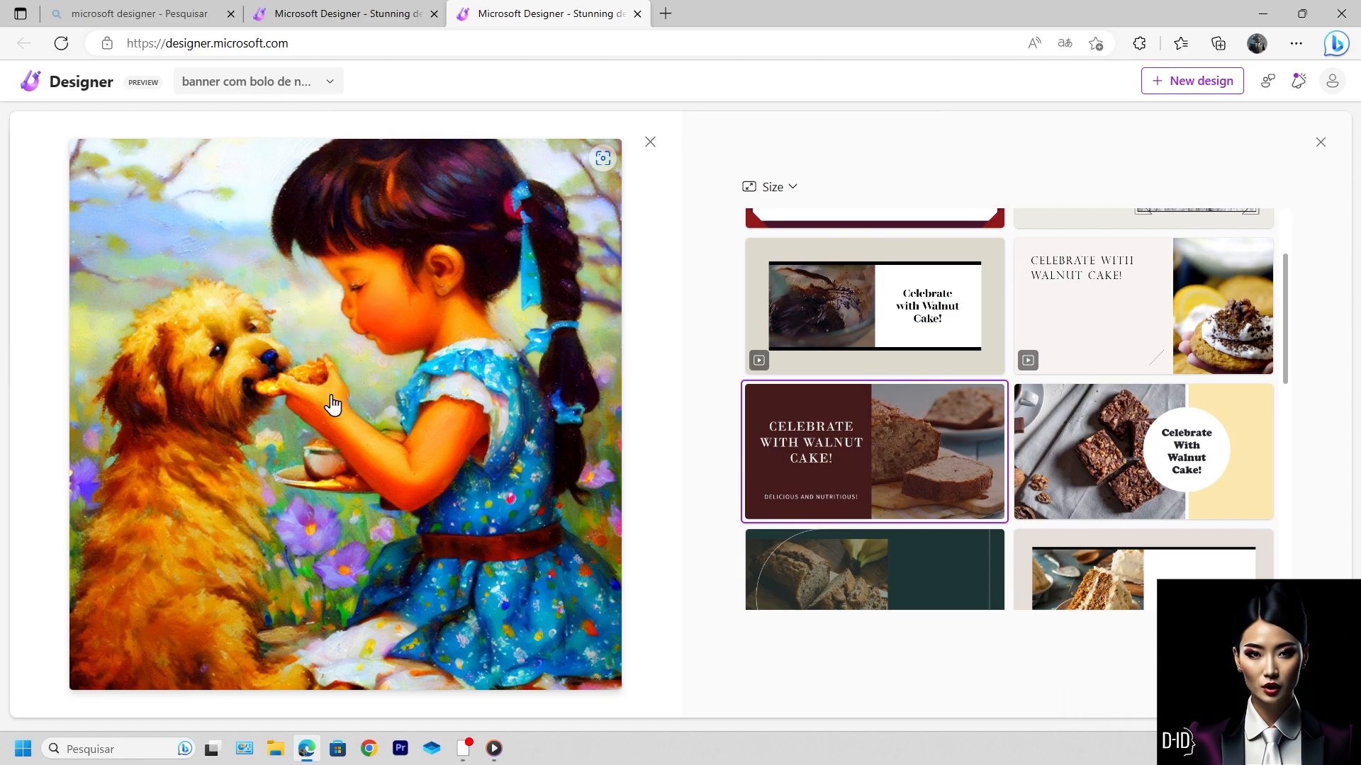
click(651, 144)
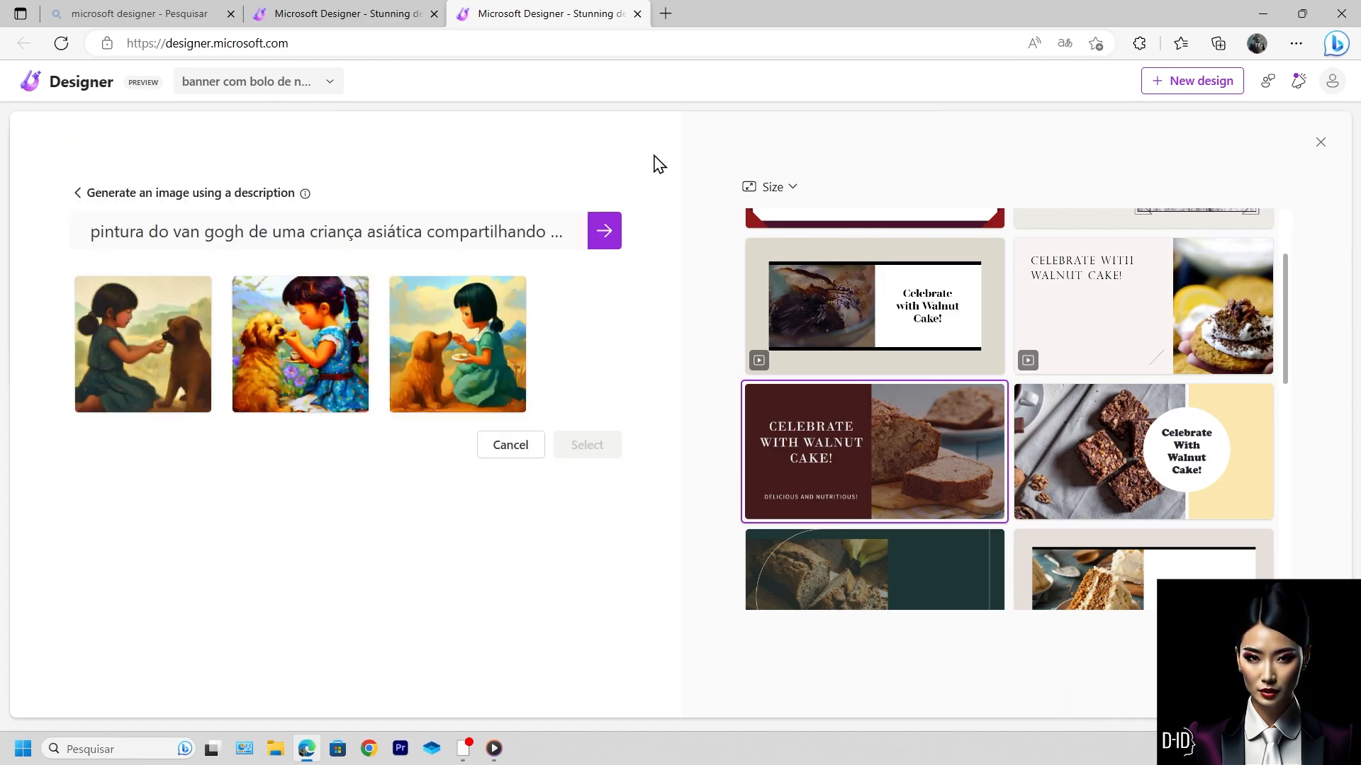
click(510, 294)
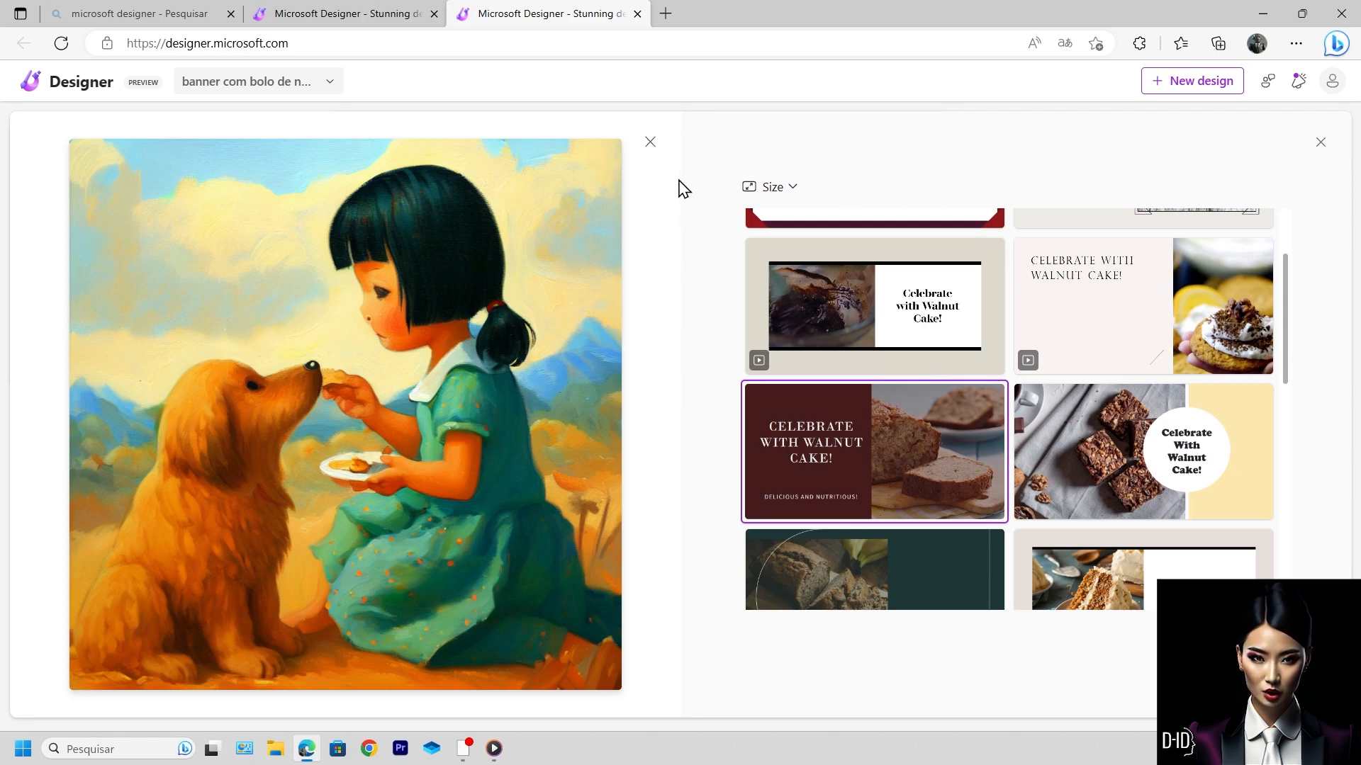
Step: Generate another set of images from the same Van Gogh description and view each of the three new paintings enlarged
click(651, 144)
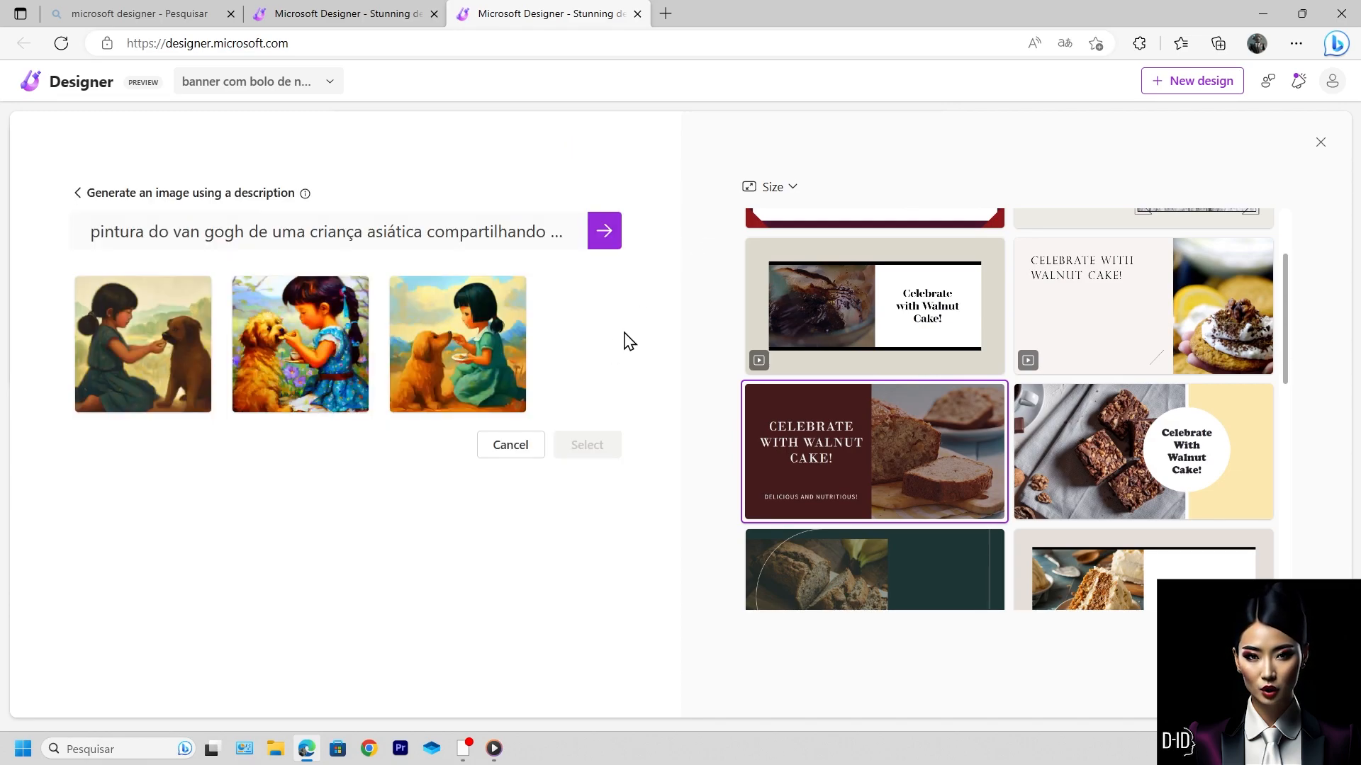
click(605, 234)
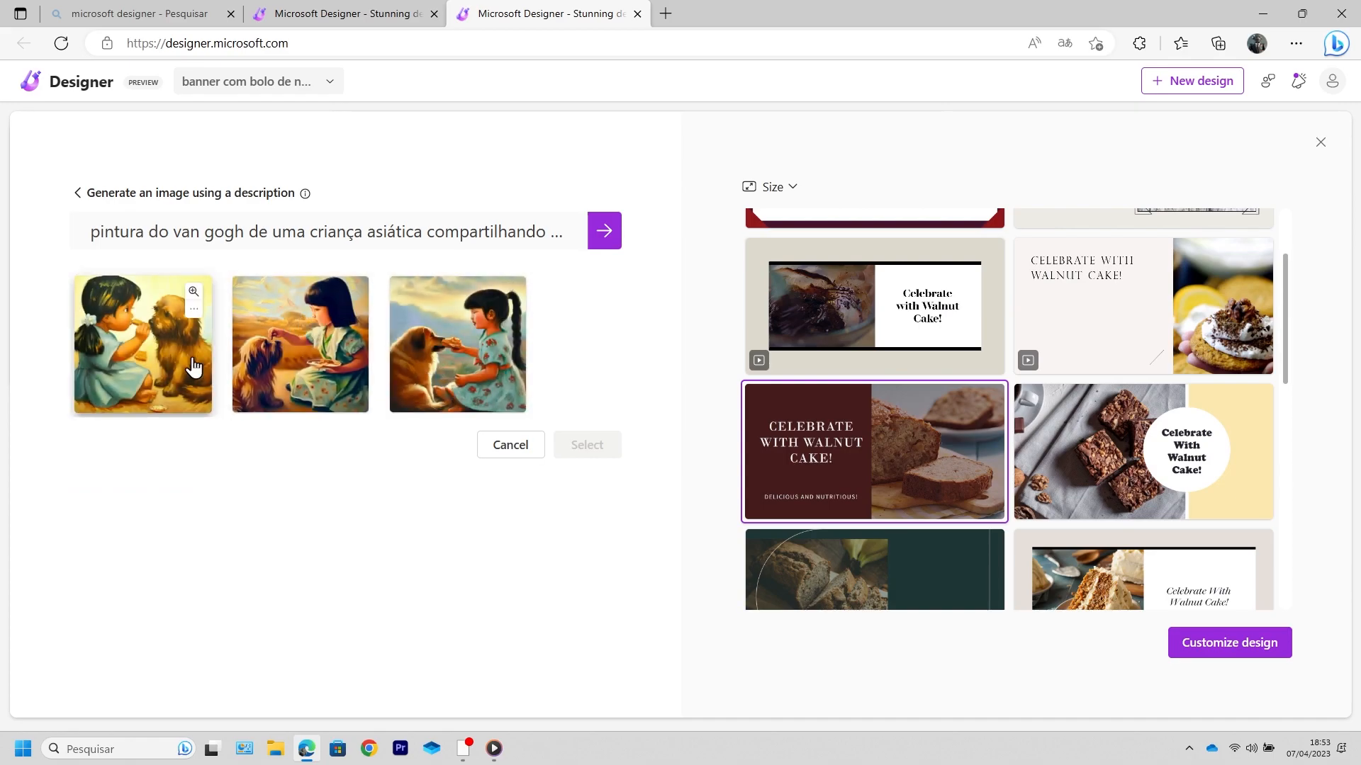
click(194, 292)
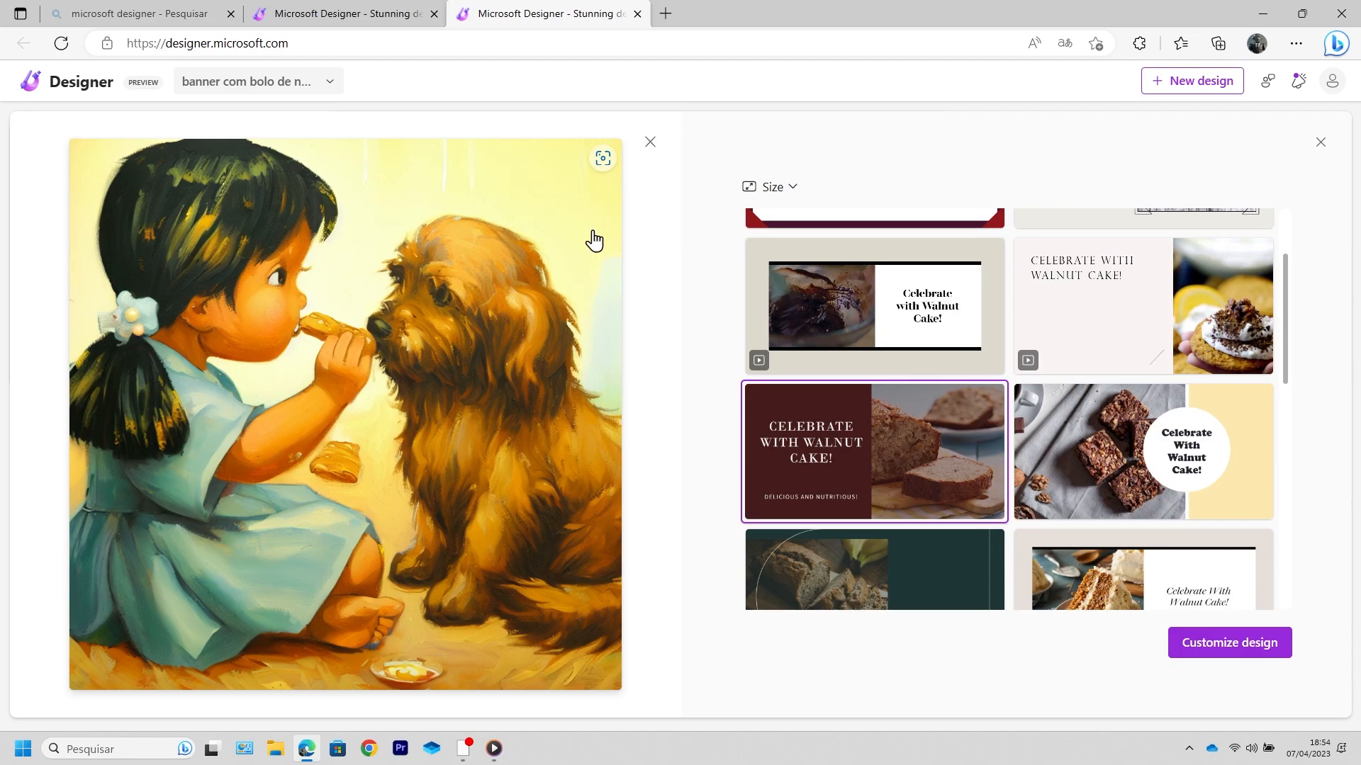
click(650, 144)
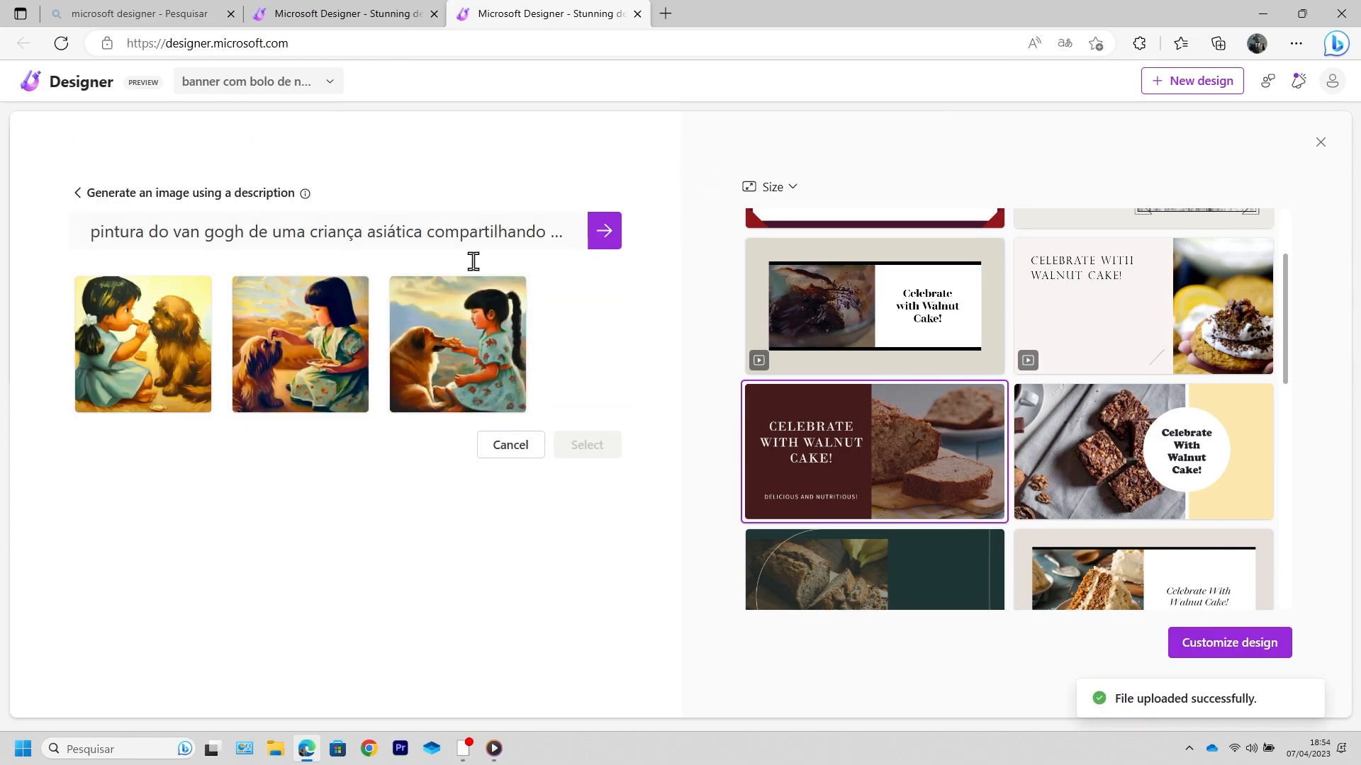
click(351, 292)
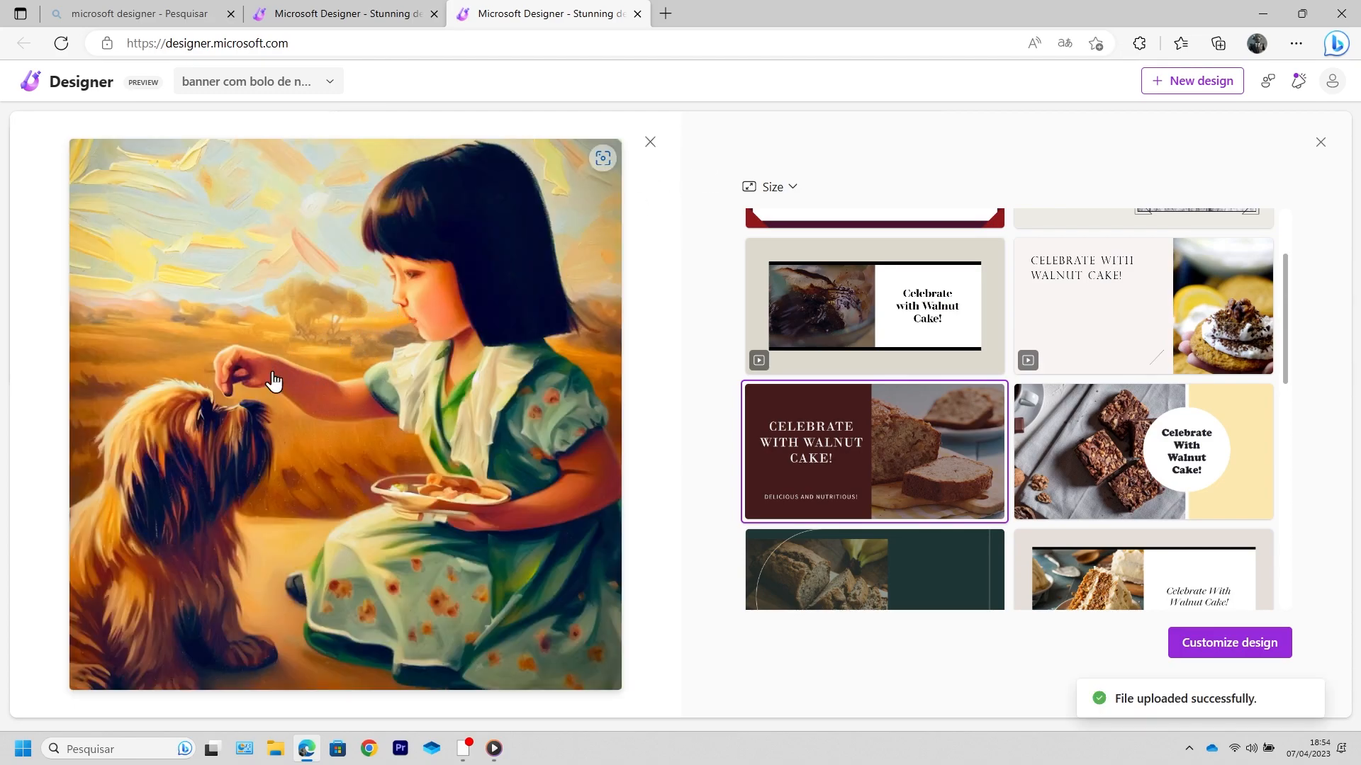
click(652, 144)
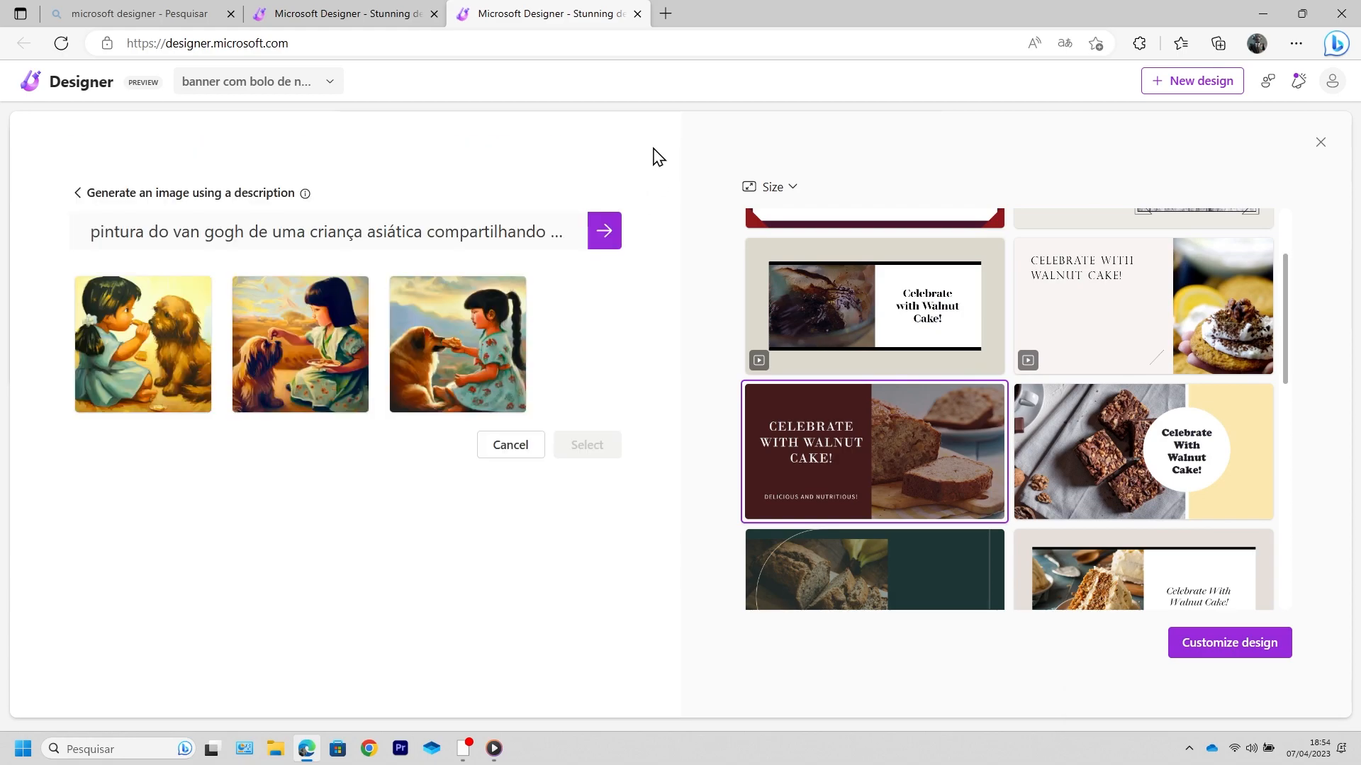
click(509, 296)
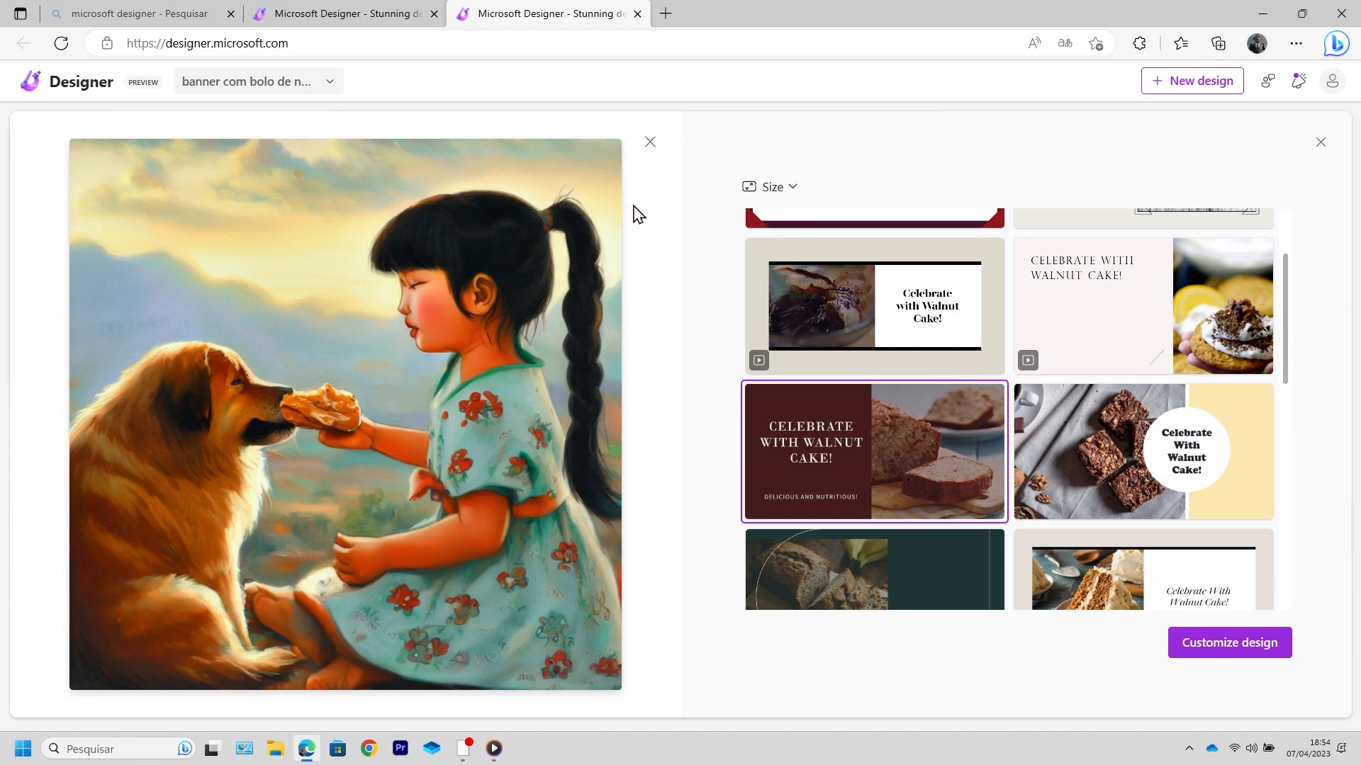
click(650, 142)
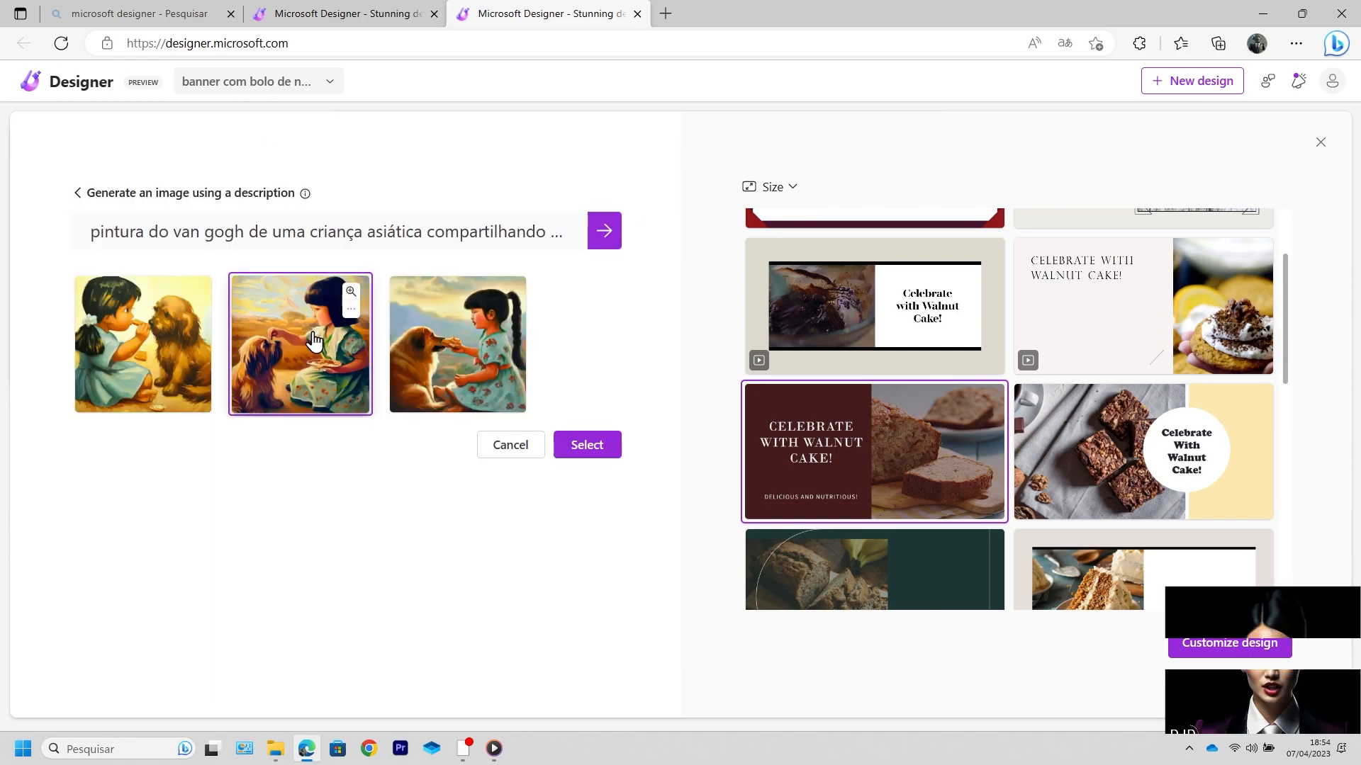
Step: Use the second painting, with the girl holding a plate, in the banner and open the beige design with the thin-lined picture frame for customization
click(595, 445)
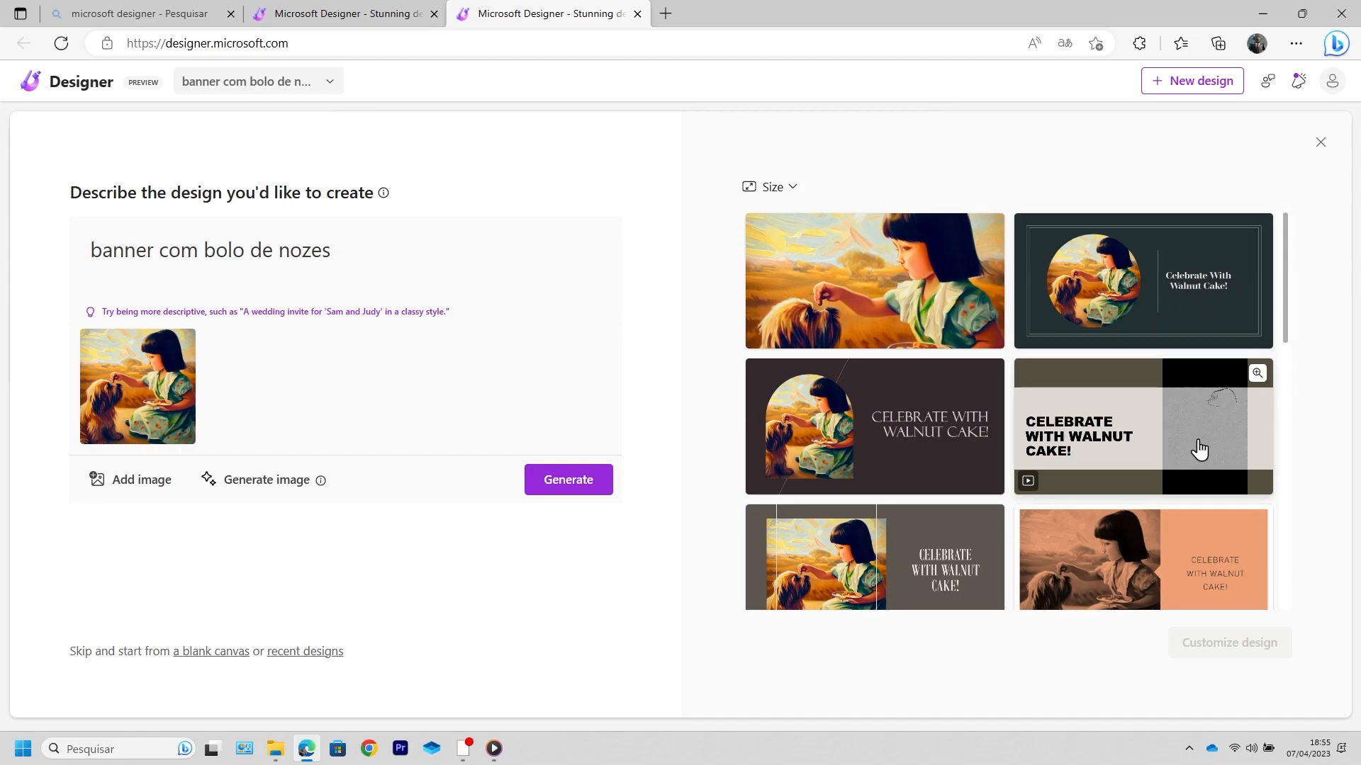
scroll(1148, 496, down, 5)
click(1131, 512)
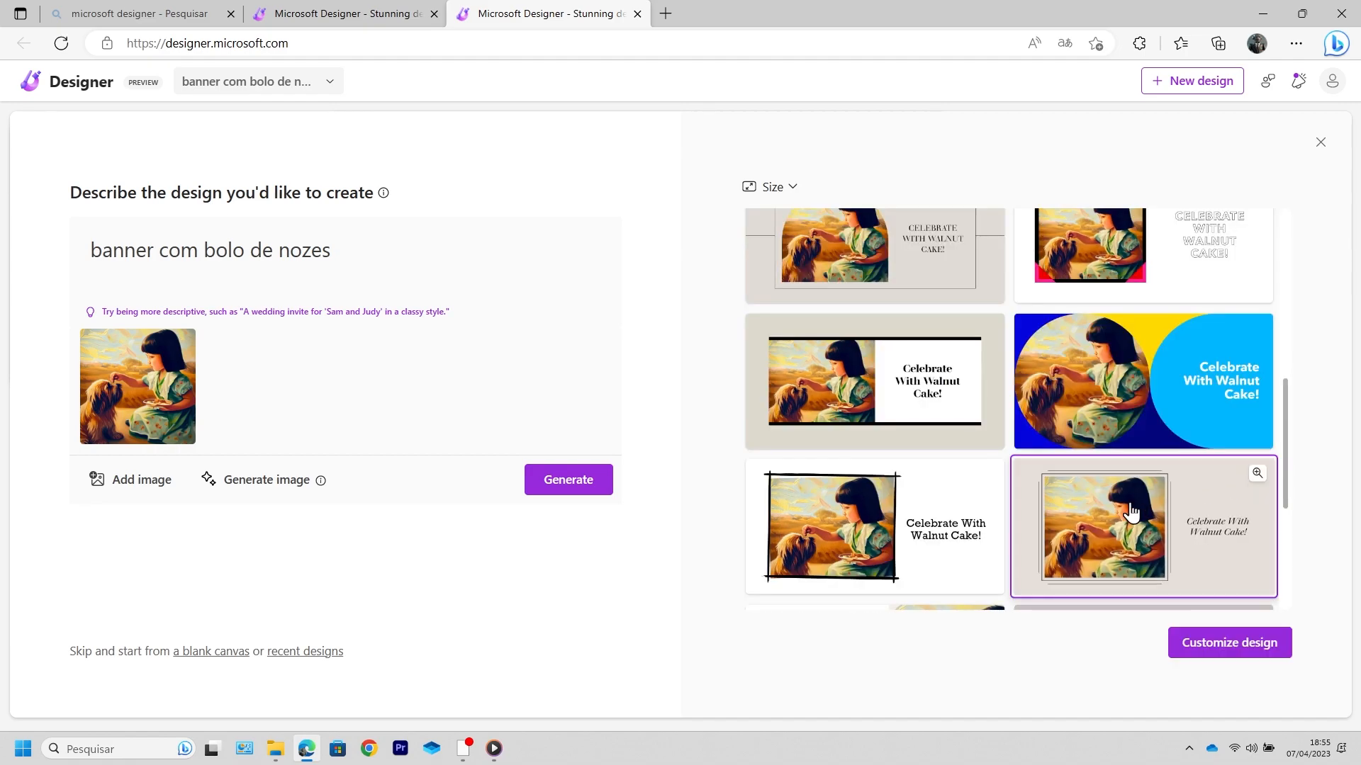
click(1258, 643)
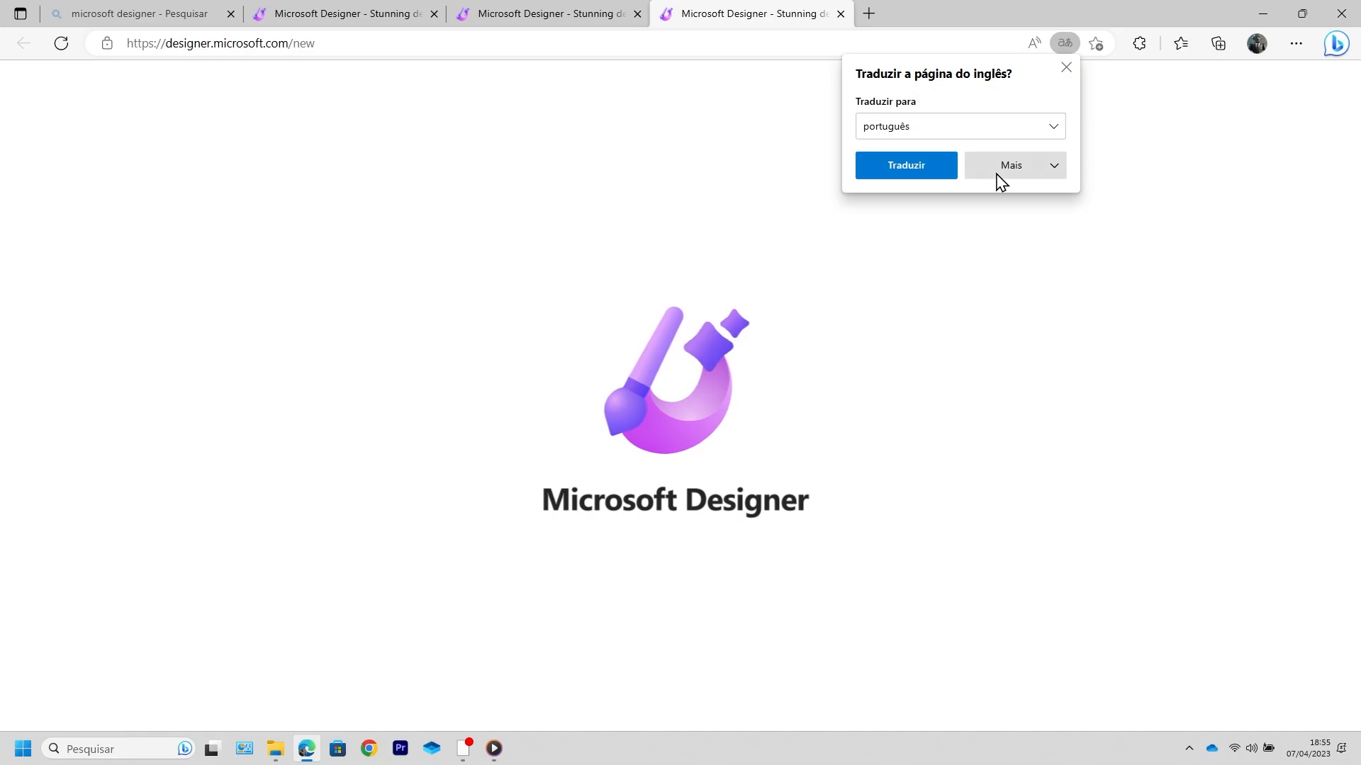
click(1066, 68)
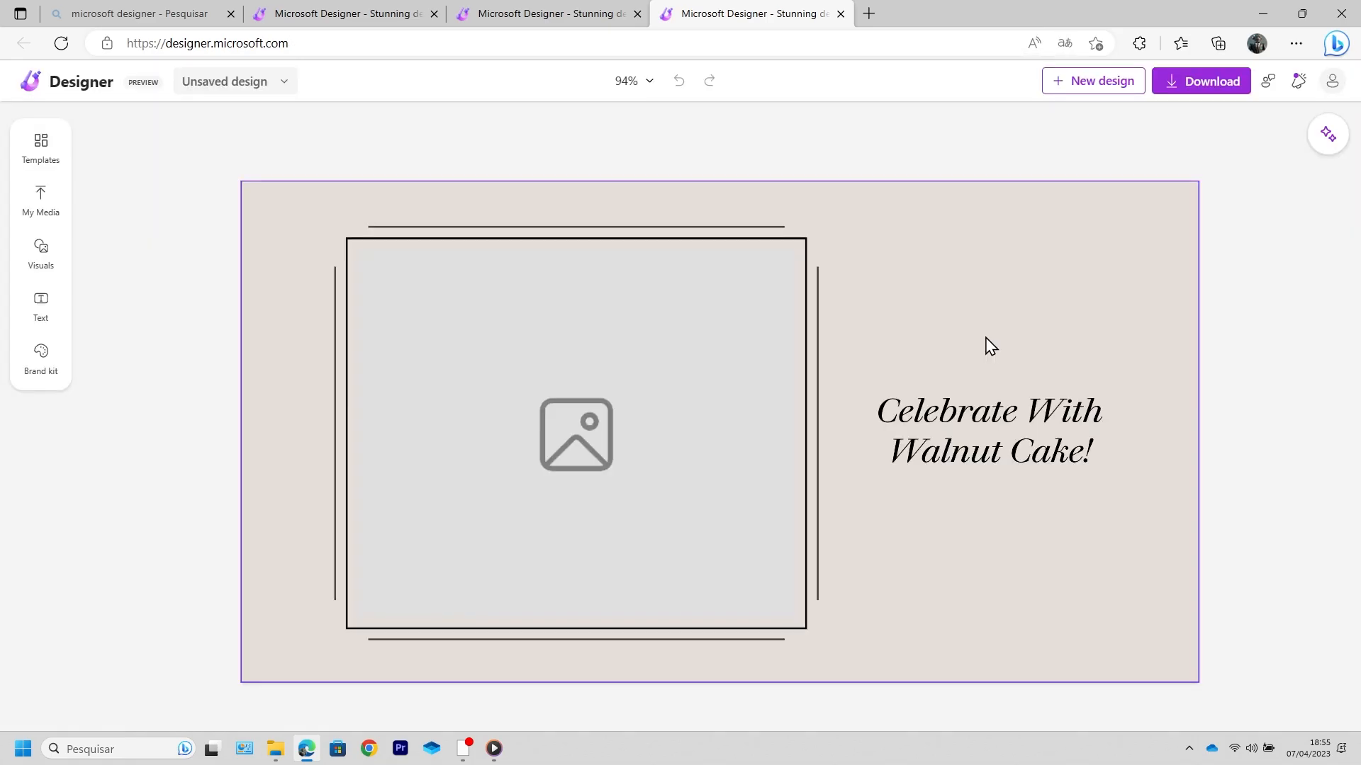